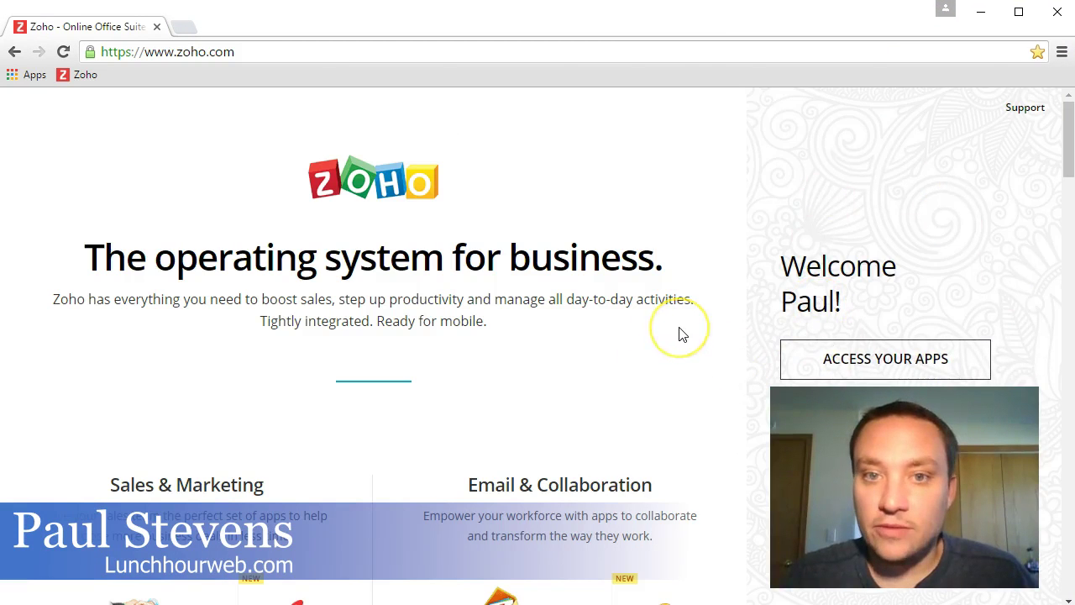
Go from the zoho.com app grid to the Sites product page and enter Zoho Sites.
scroll(193, 210, down, 3)
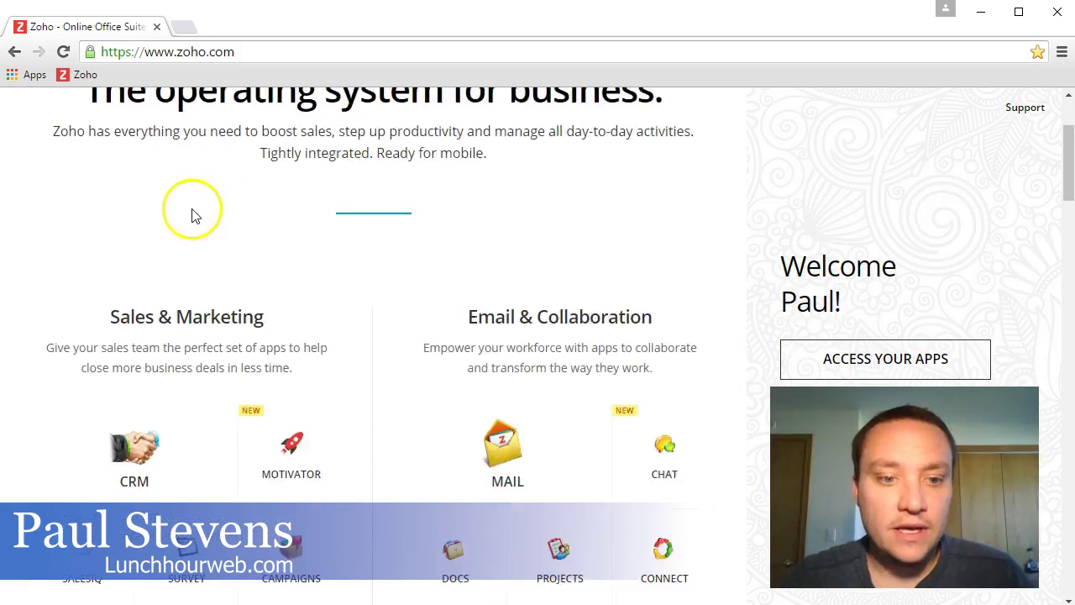
scroll(204, 309, down, 2)
click(97, 421)
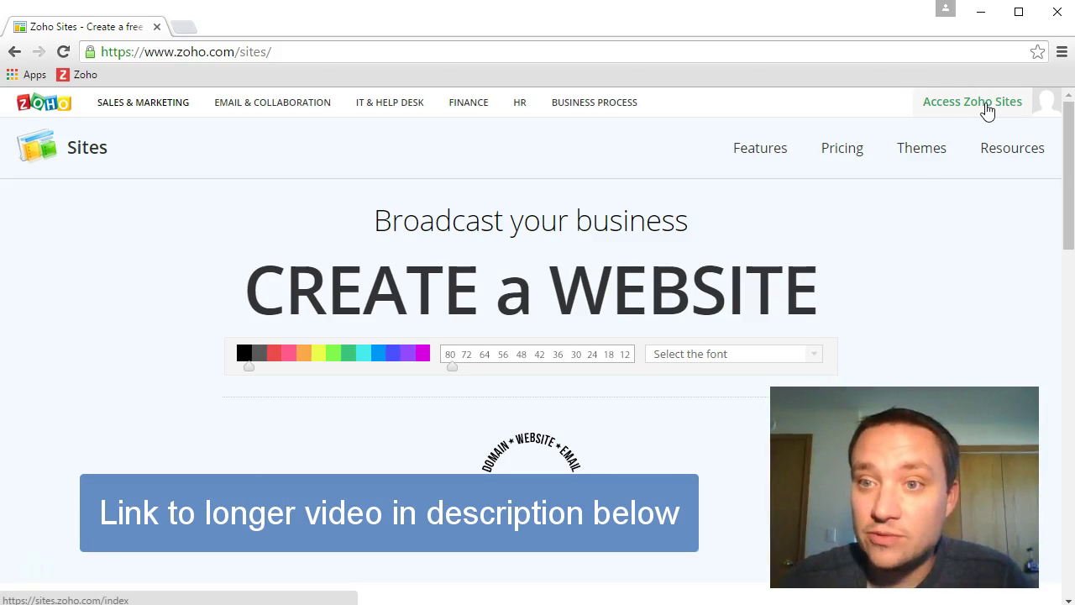
click(987, 105)
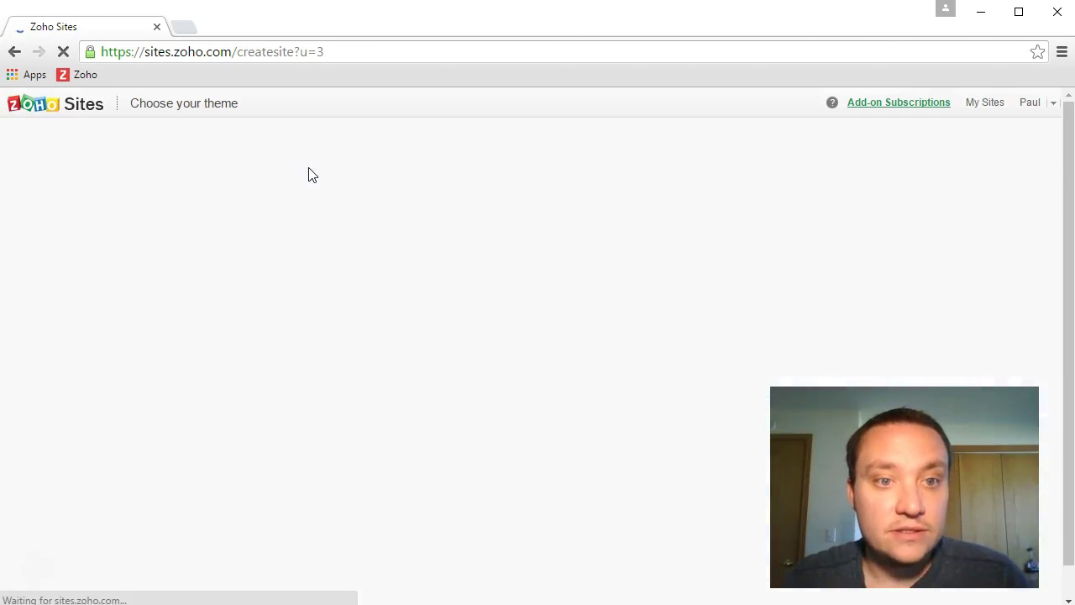
Browse the 'Choose your theme' gallery, looking through the available theme cards.
mouse_move(276, 235)
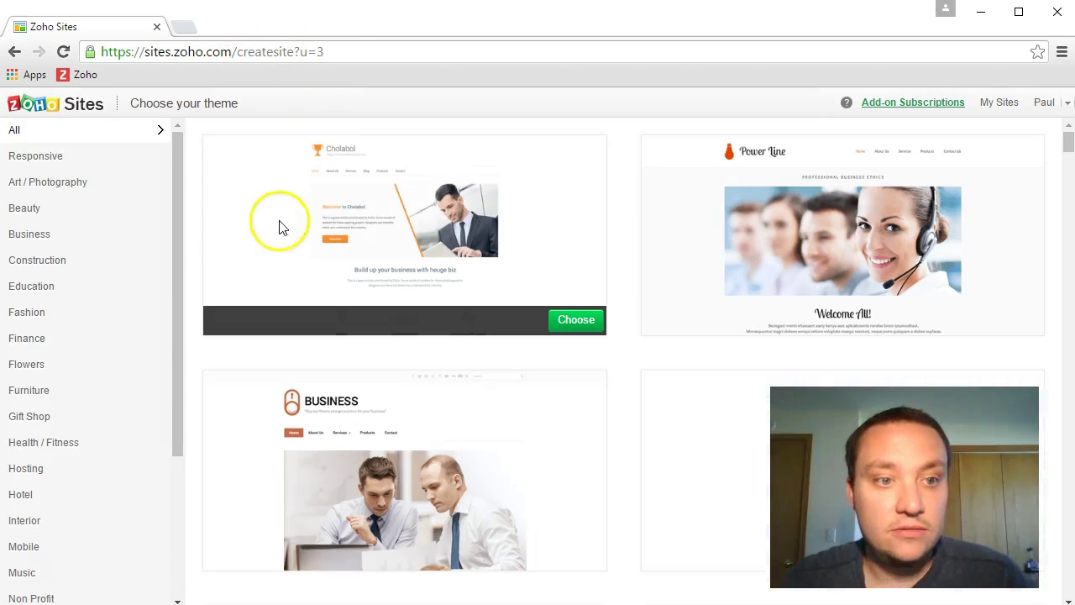
scroll(211, 273, down, 3)
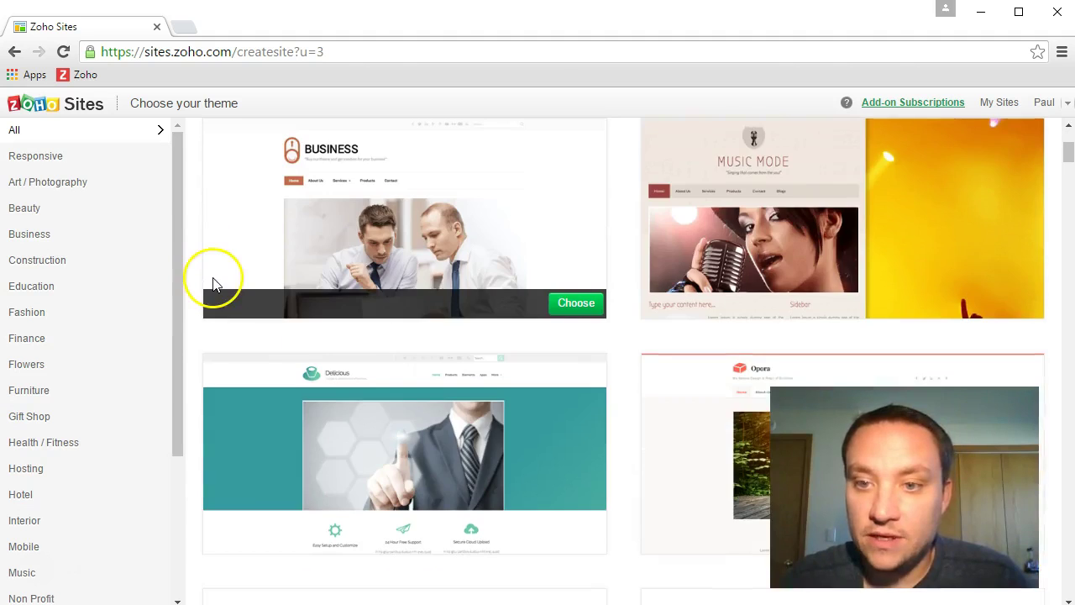
scroll(644, 300, down, 7)
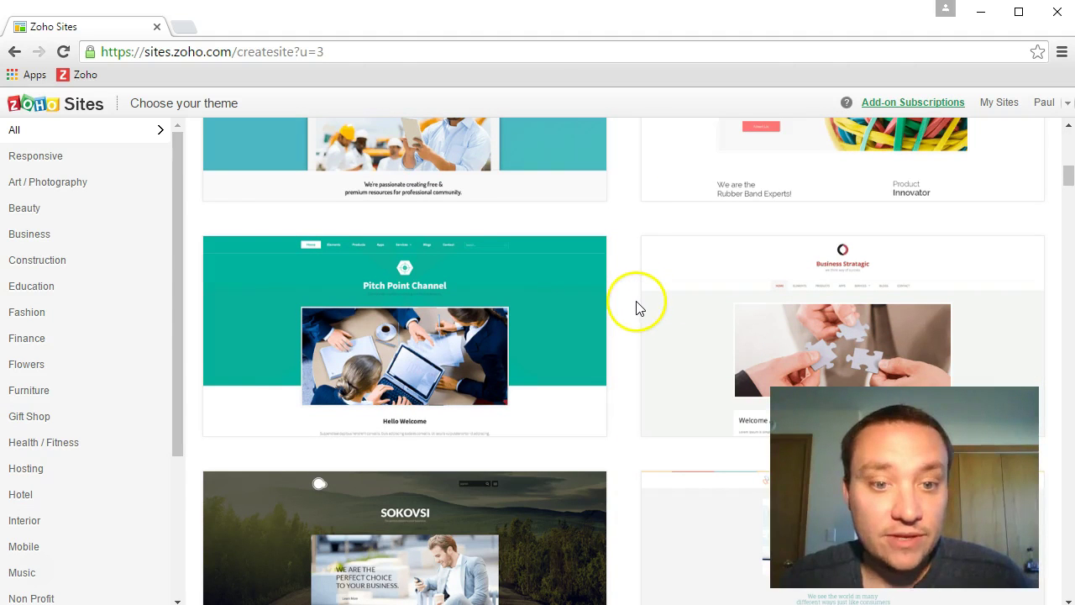
scroll(636, 310, down, 3)
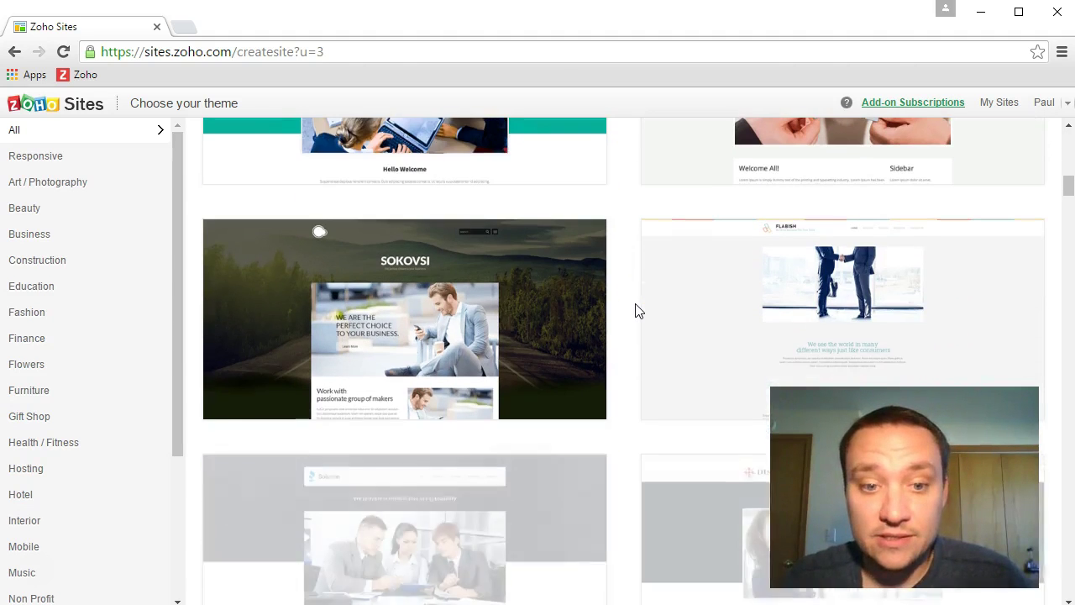
mouse_move(468, 271)
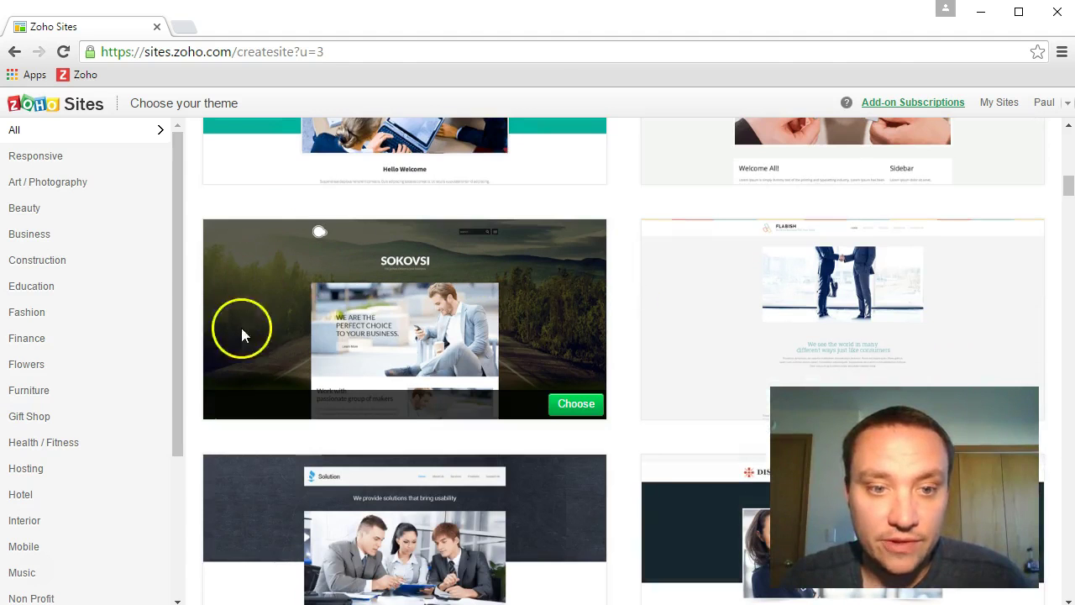
scroll(323, 346, down, 1)
scroll(672, 246, down, 2)
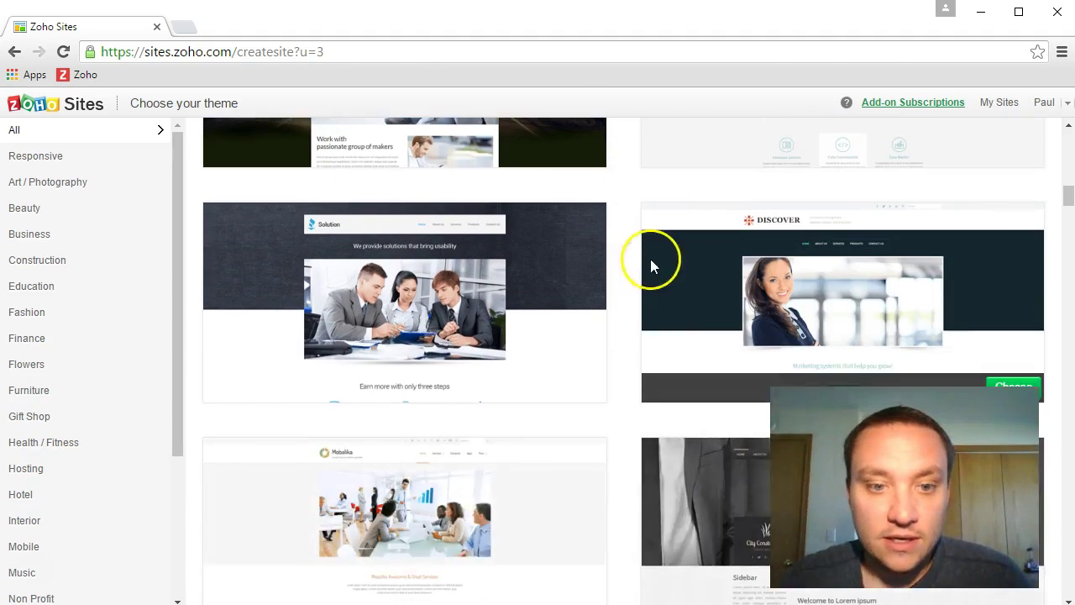
scroll(646, 266, down, 2)
scroll(631, 274, down, 4)
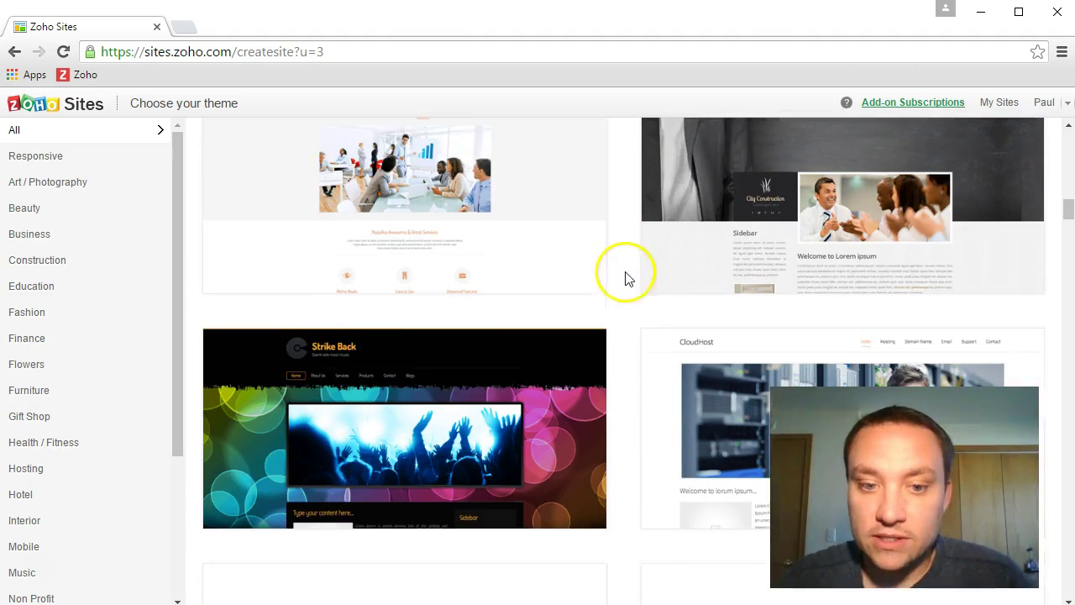
scroll(613, 284, down, 2)
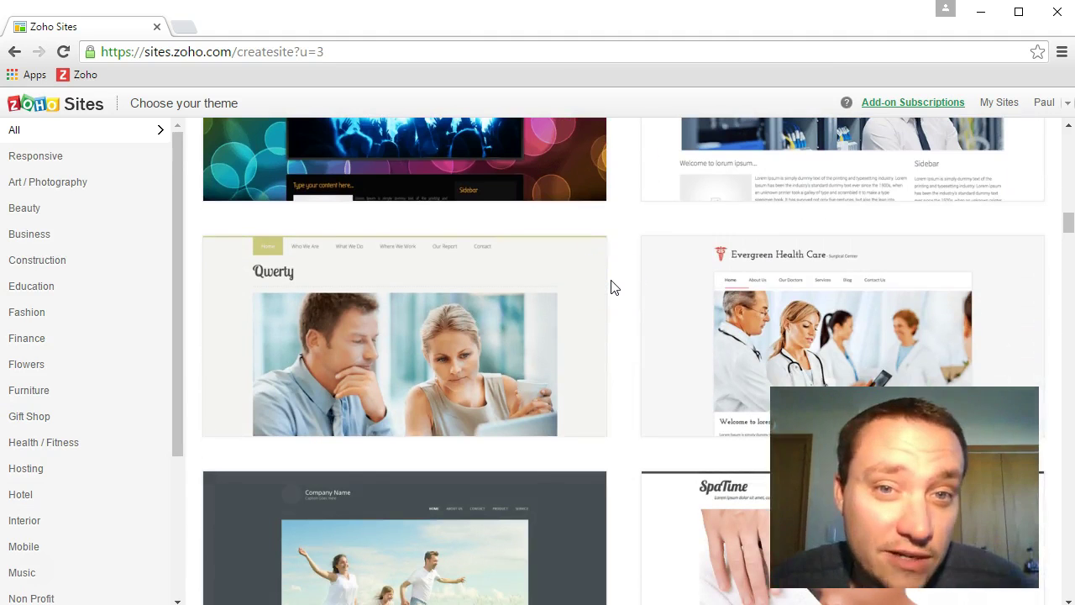
click(609, 266)
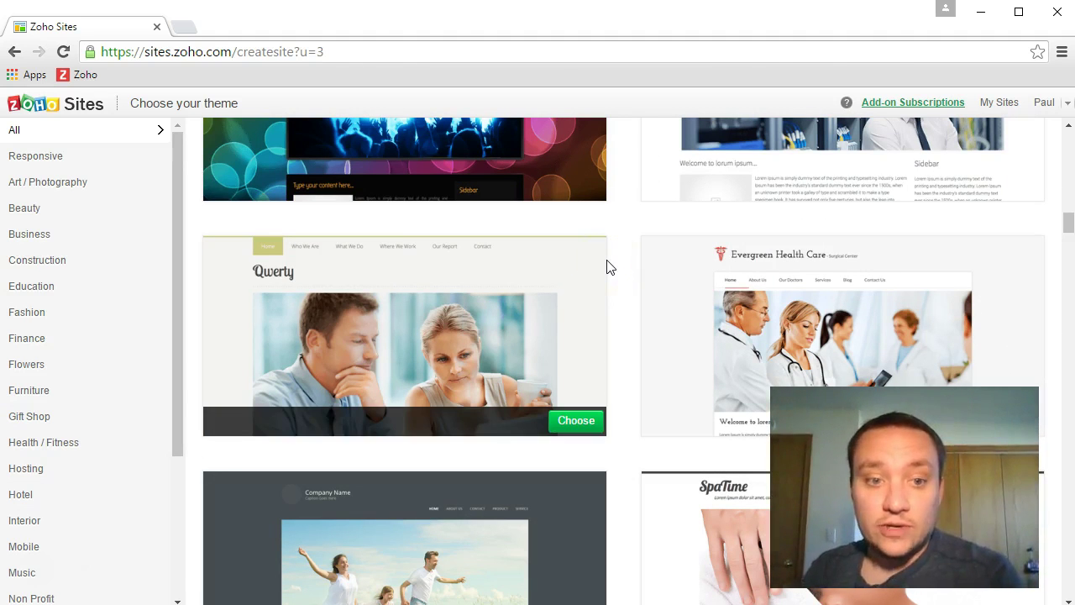
Scroll down to the DISCOVER theme and choose it for the new site.
scroll(611, 270, down, 4)
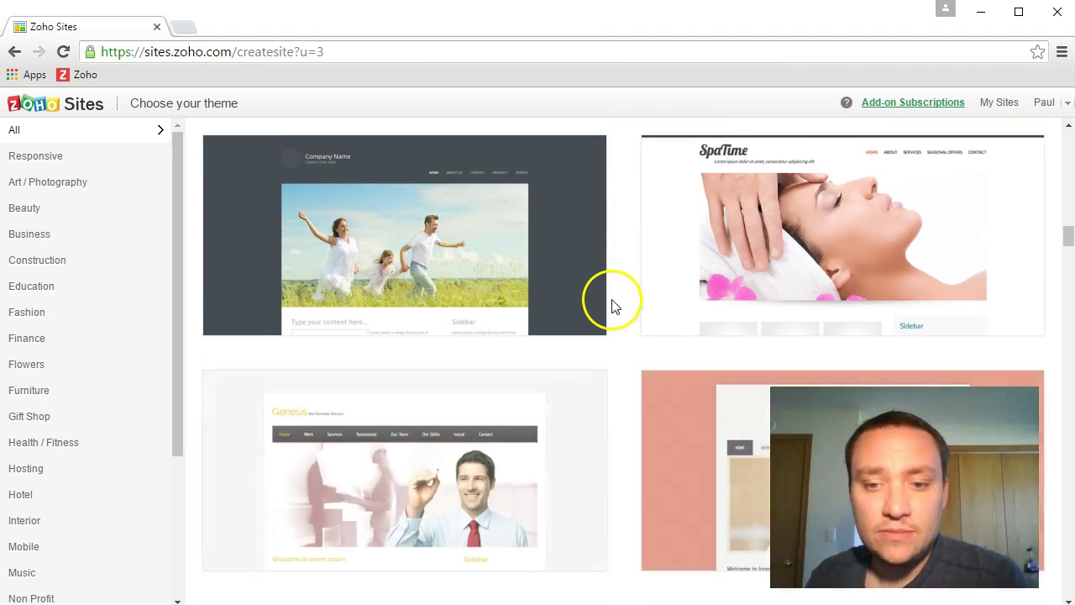
scroll(614, 302, down, 4)
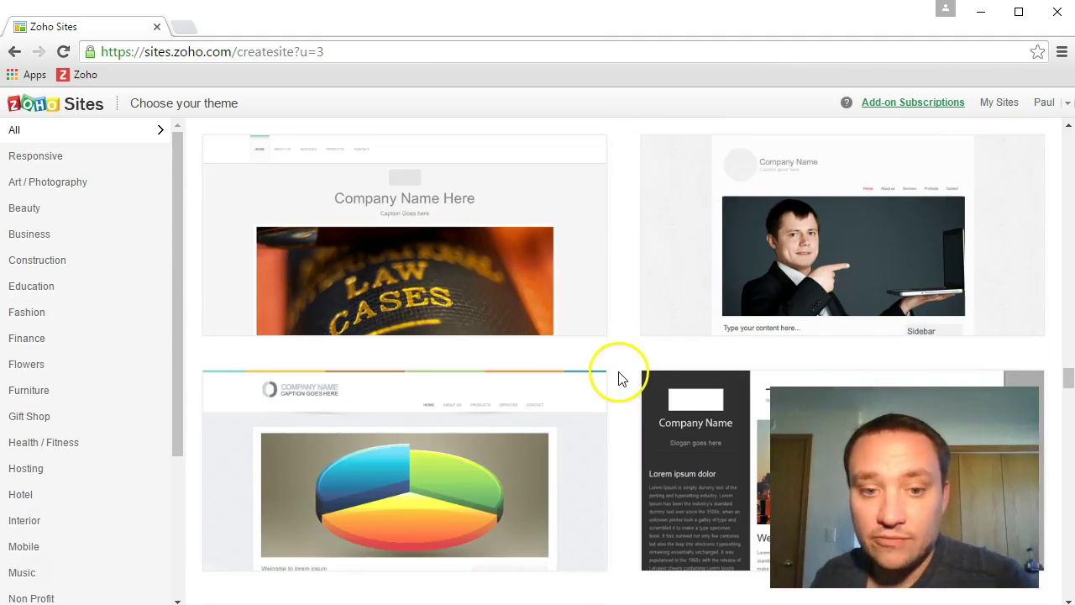
scroll(617, 382, down, 2)
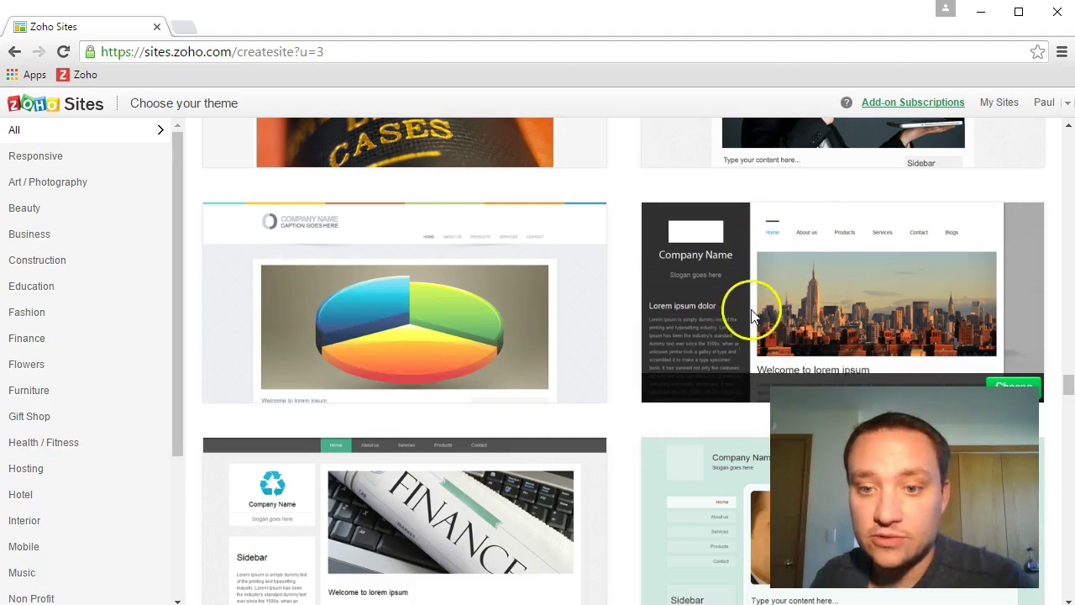
scroll(840, 298, down, 1)
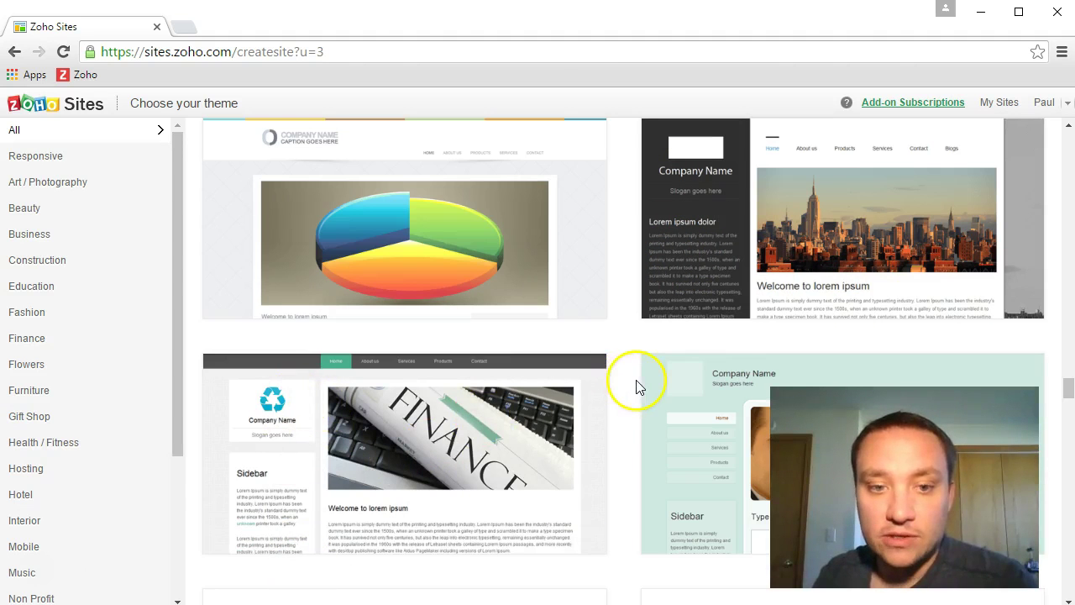
scroll(636, 386, down, 5)
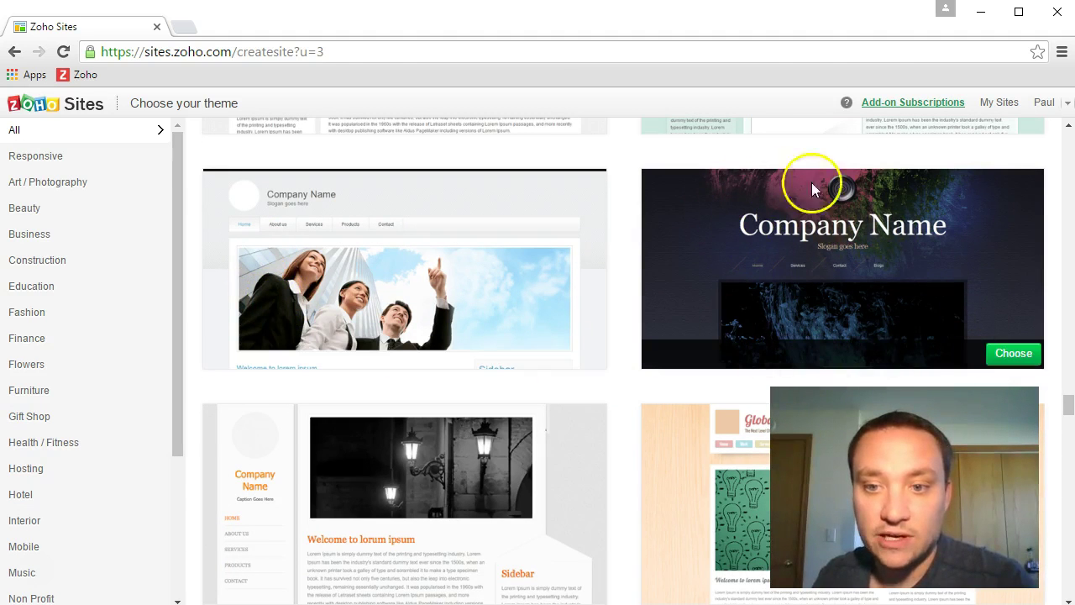
scroll(679, 265, down, 5)
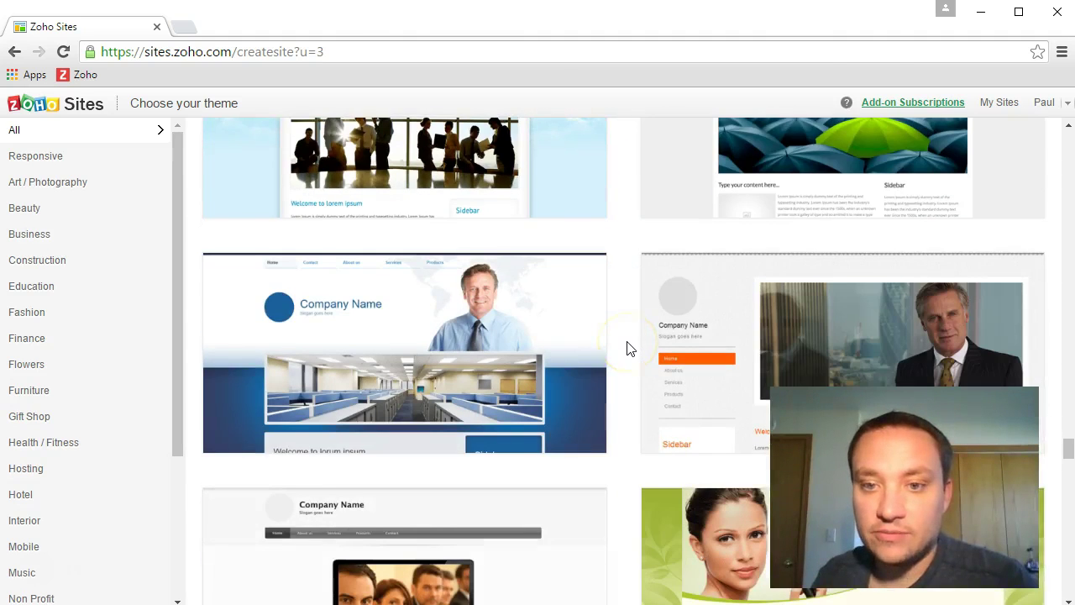
scroll(630, 348, down, 2)
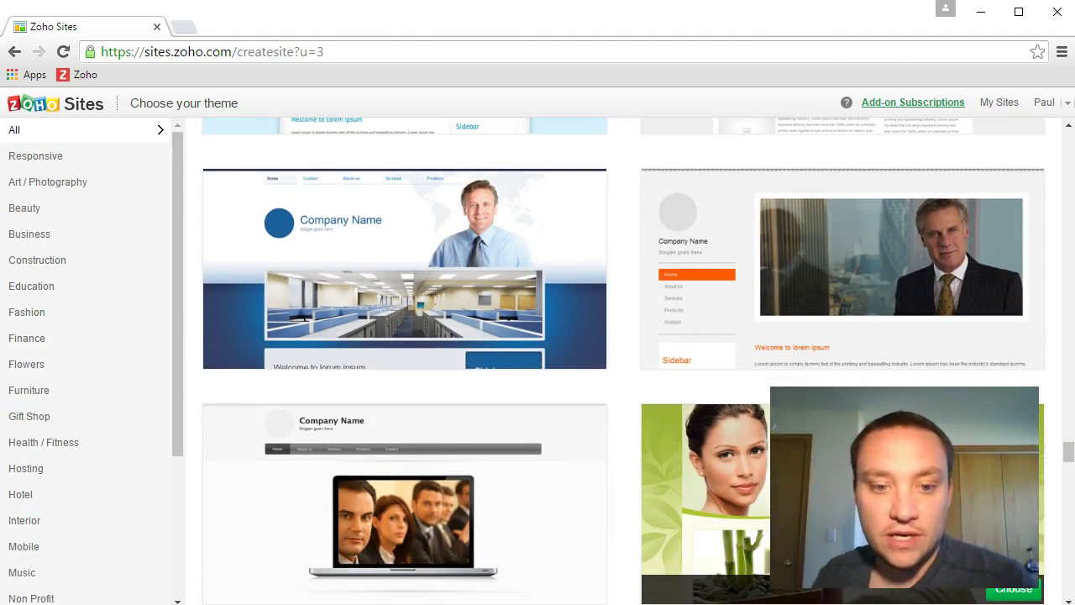
drag(1064, 443, 1060, 169)
scroll(700, 429, down, 2)
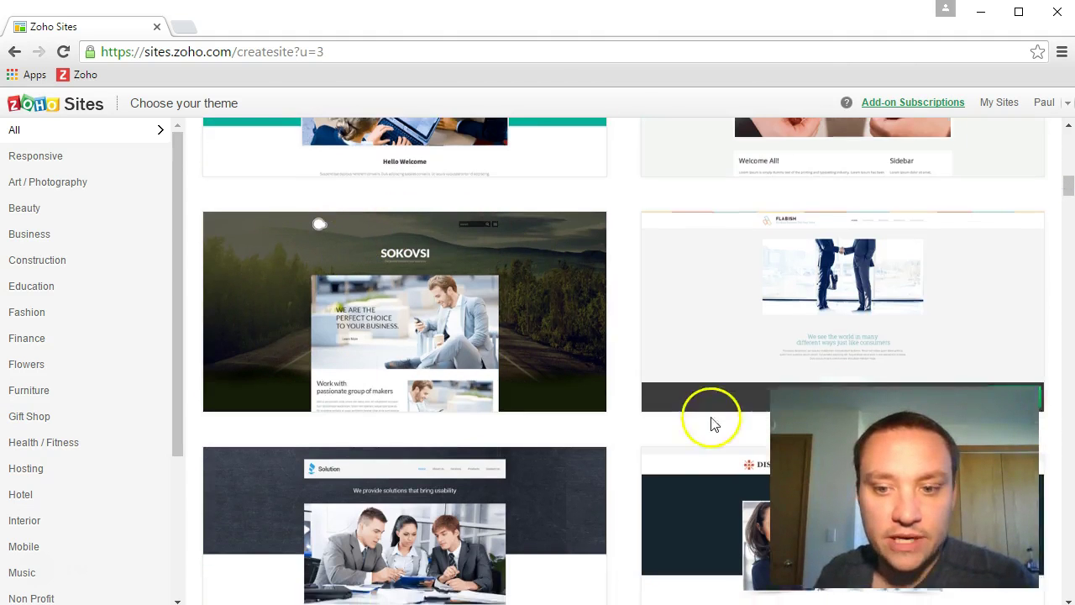
scroll(967, 336, down, 1)
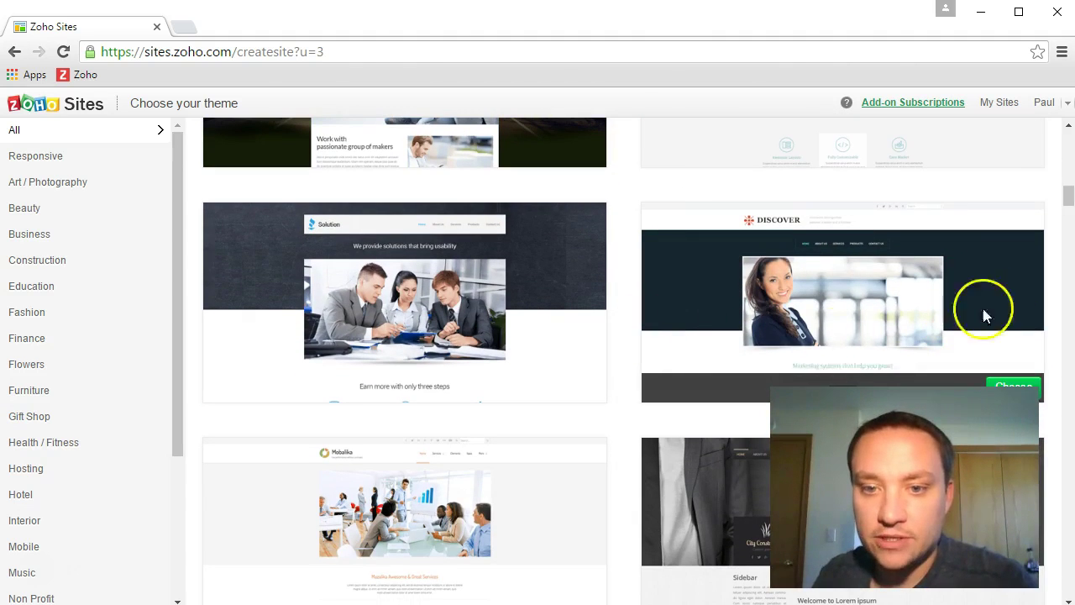
scroll(960, 324, down, 1)
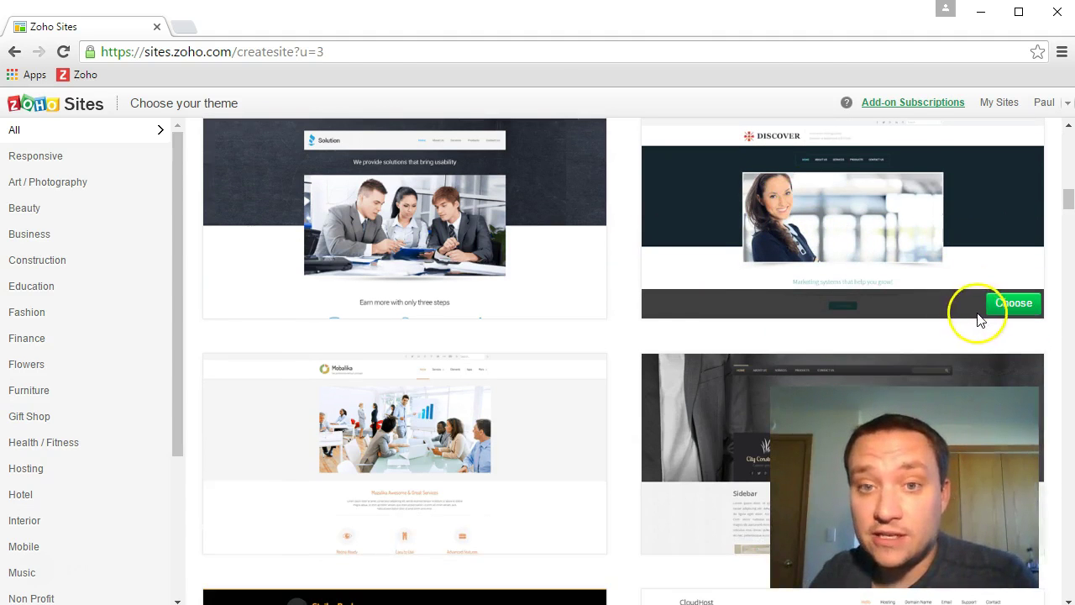
click(1014, 306)
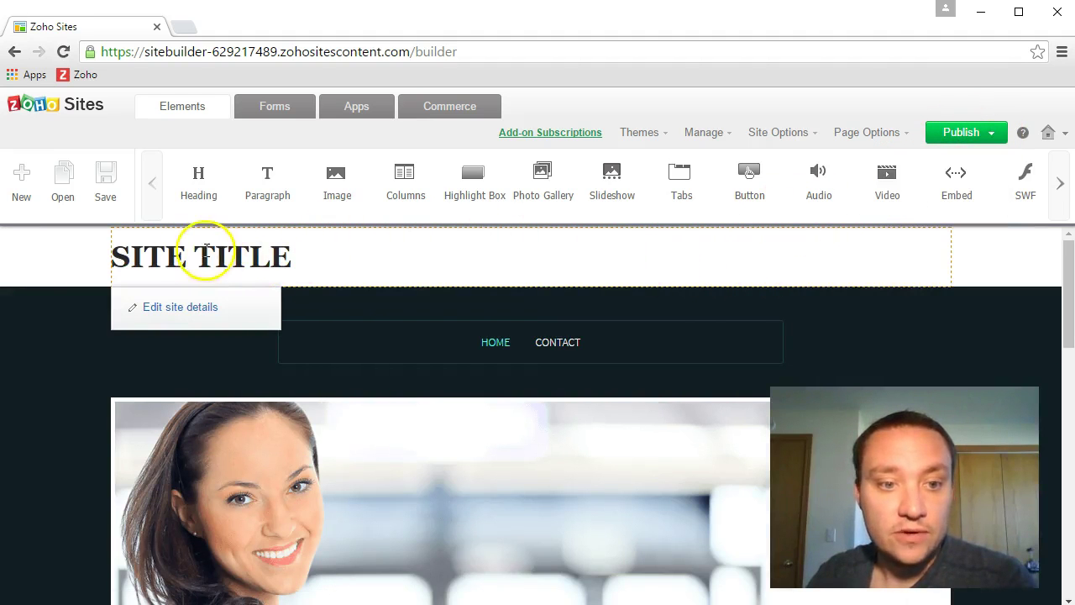
Name the site 'Lunch Hour Web' with logo and sidebar shown, and save the details.
click(192, 308)
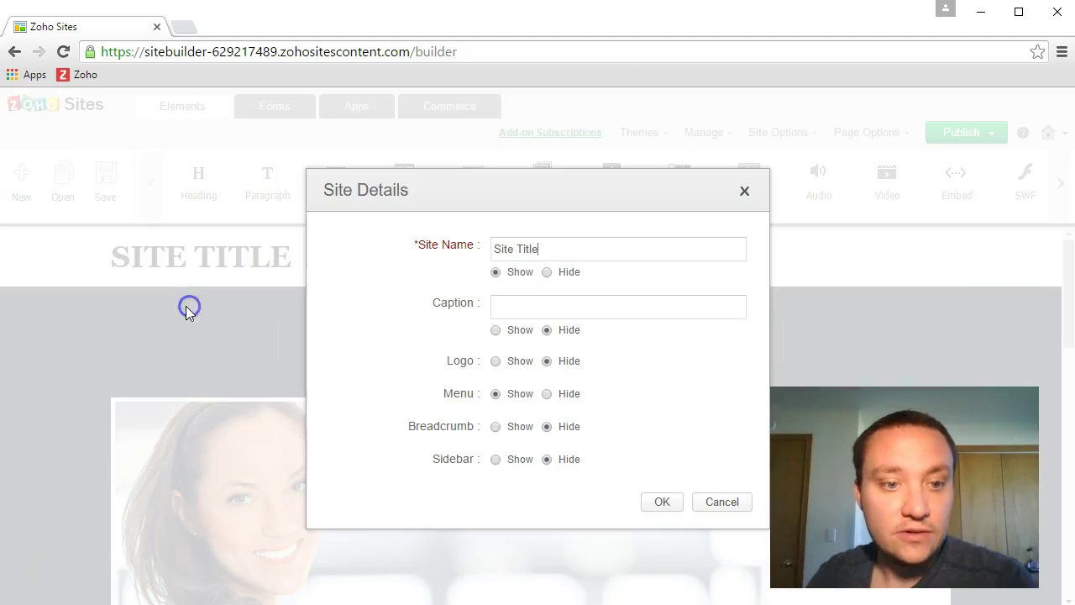
key(ctrl+a)
text(L)
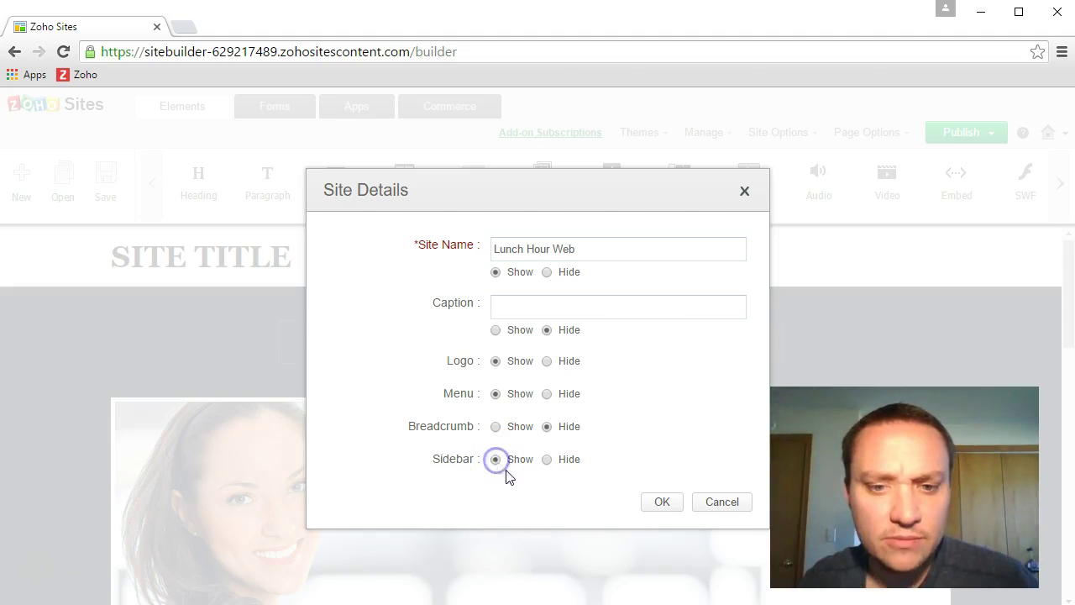
click(660, 504)
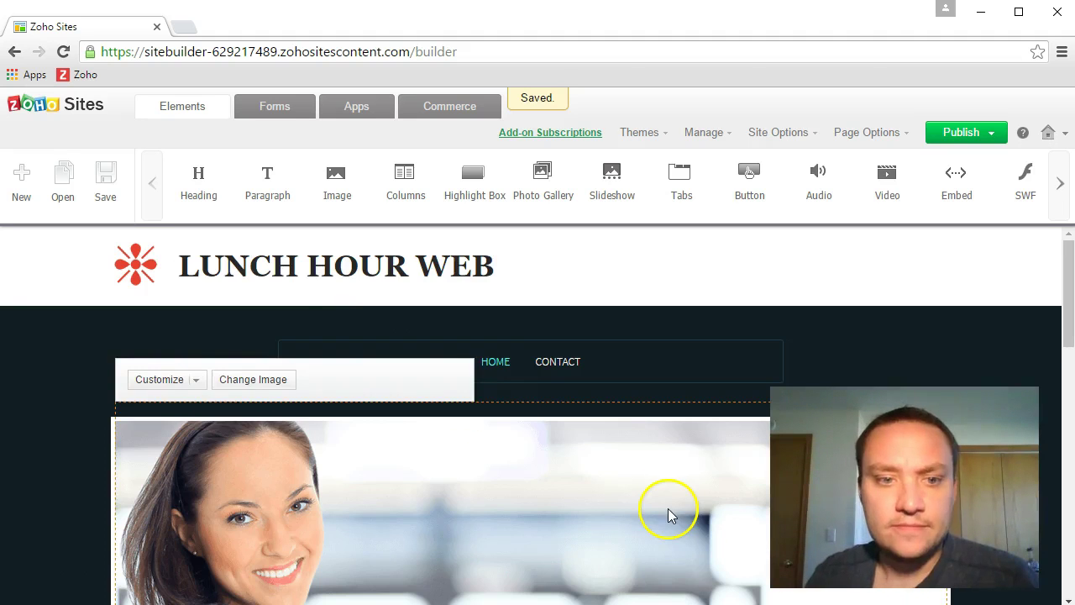
Upload 'LHW Bowl 5.31.2016 60x43.png' and apply it as the site's header logo.
click(136, 262)
click(156, 311)
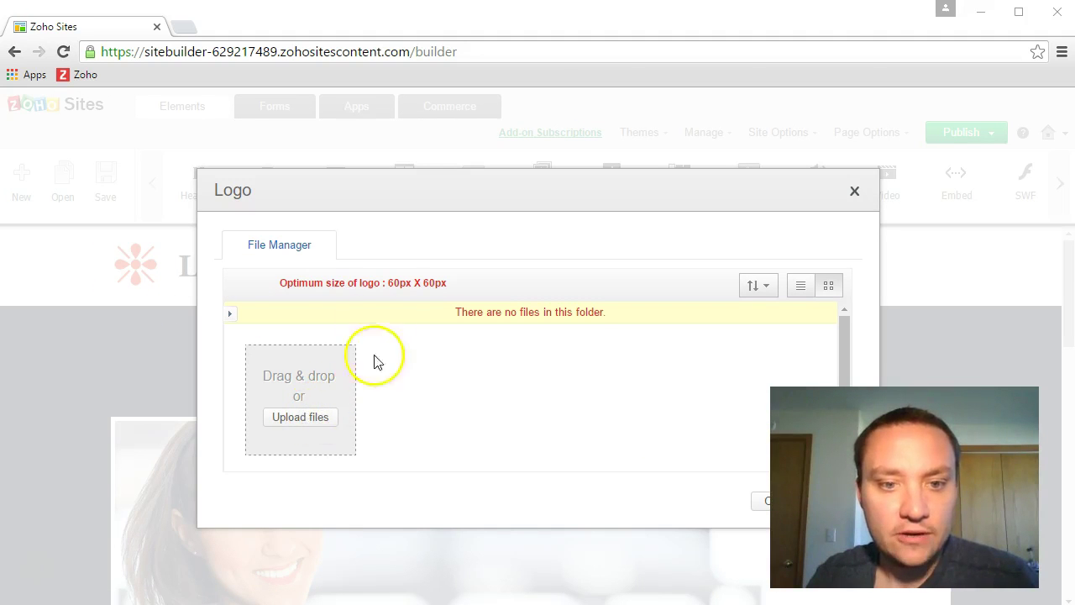
click(416, 288)
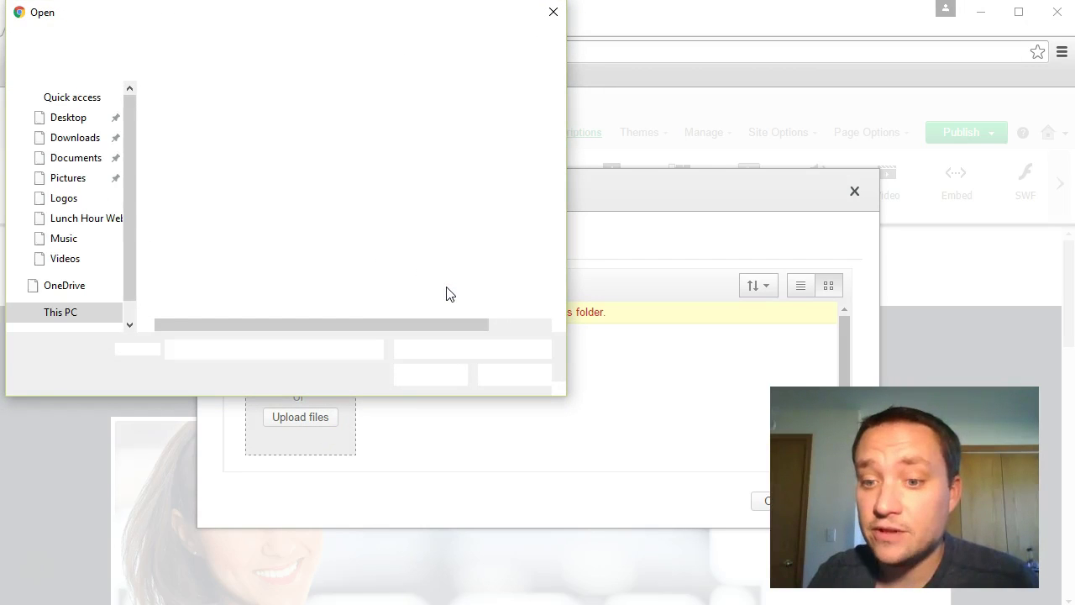
click(60, 122)
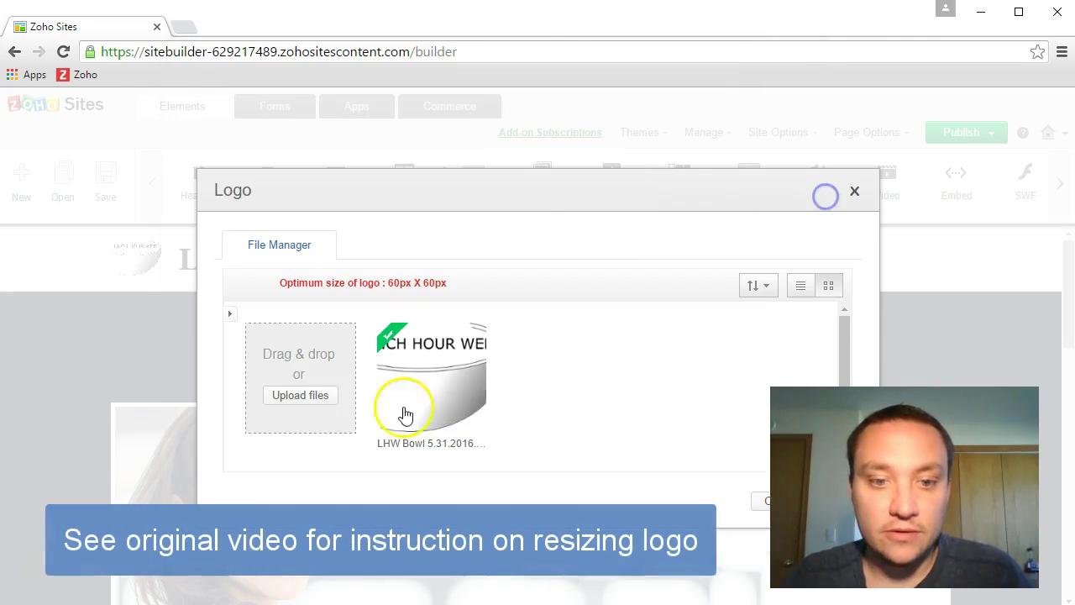
click(321, 400)
click(420, 211)
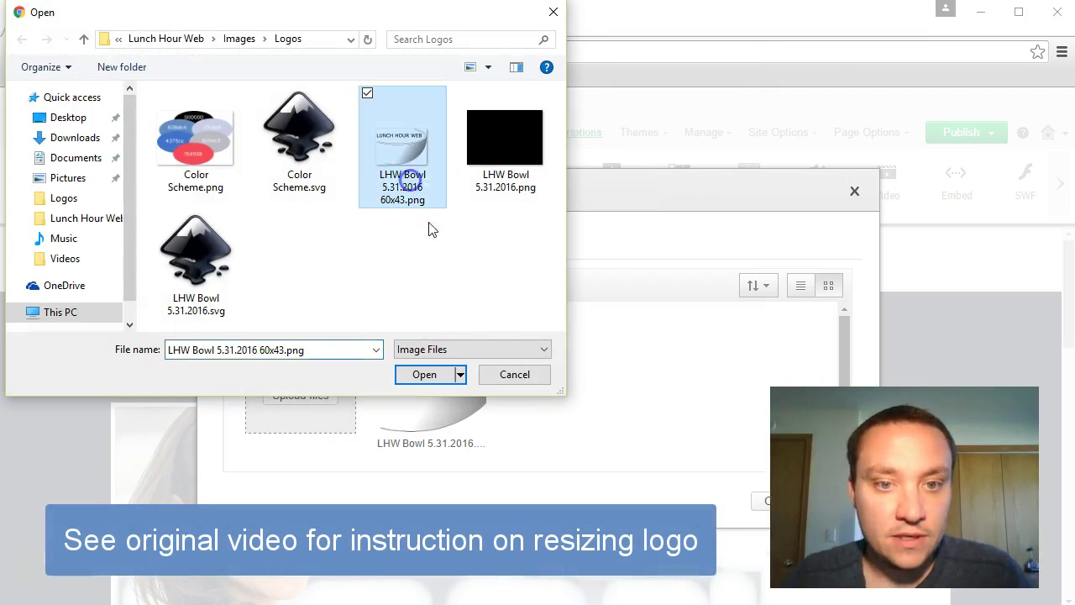
click(425, 375)
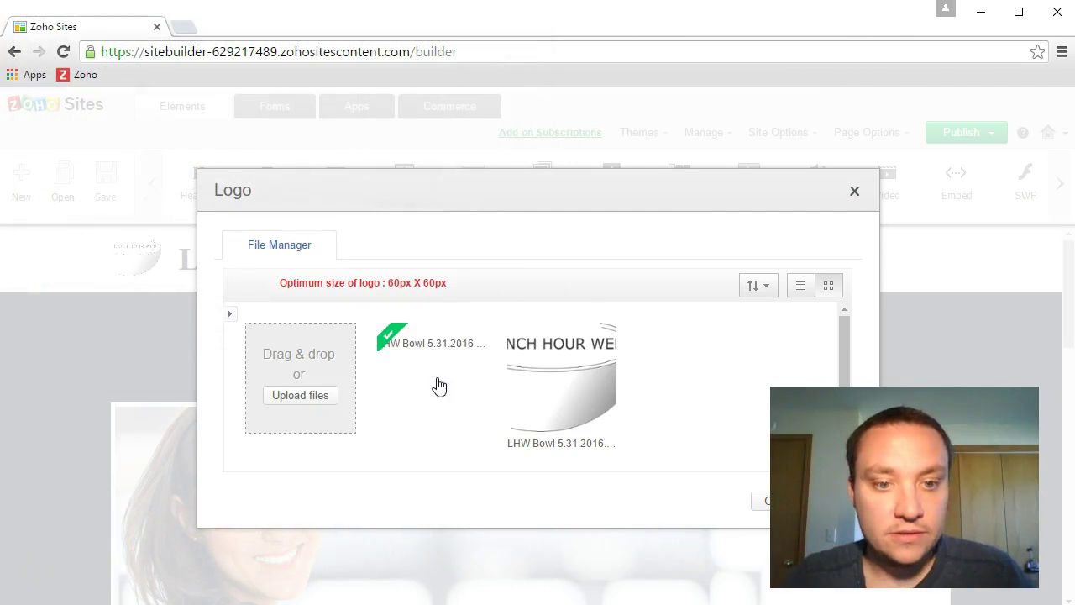
click(438, 384)
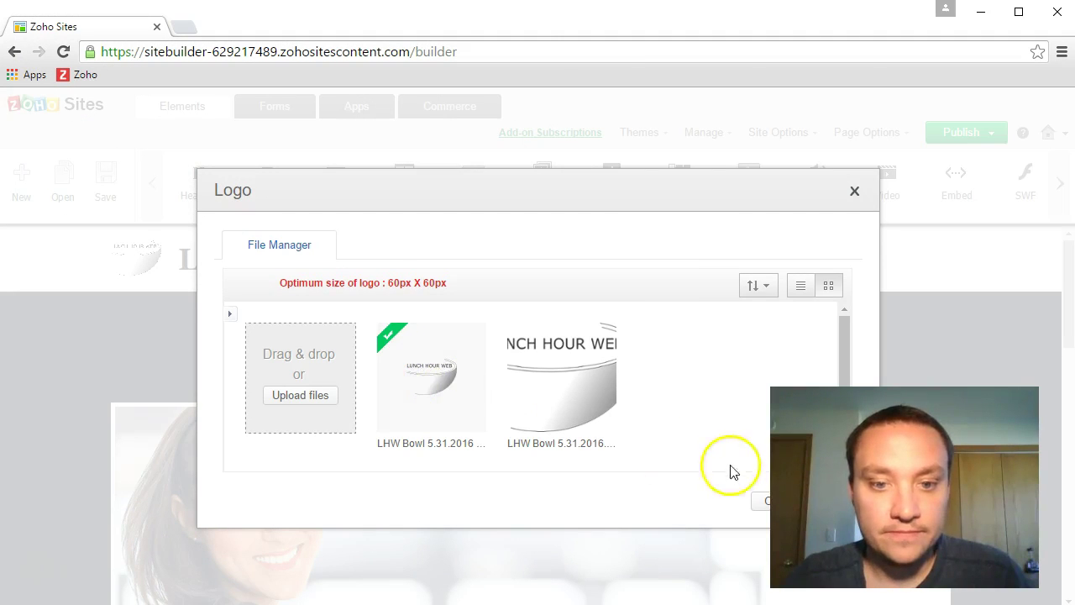
click(759, 502)
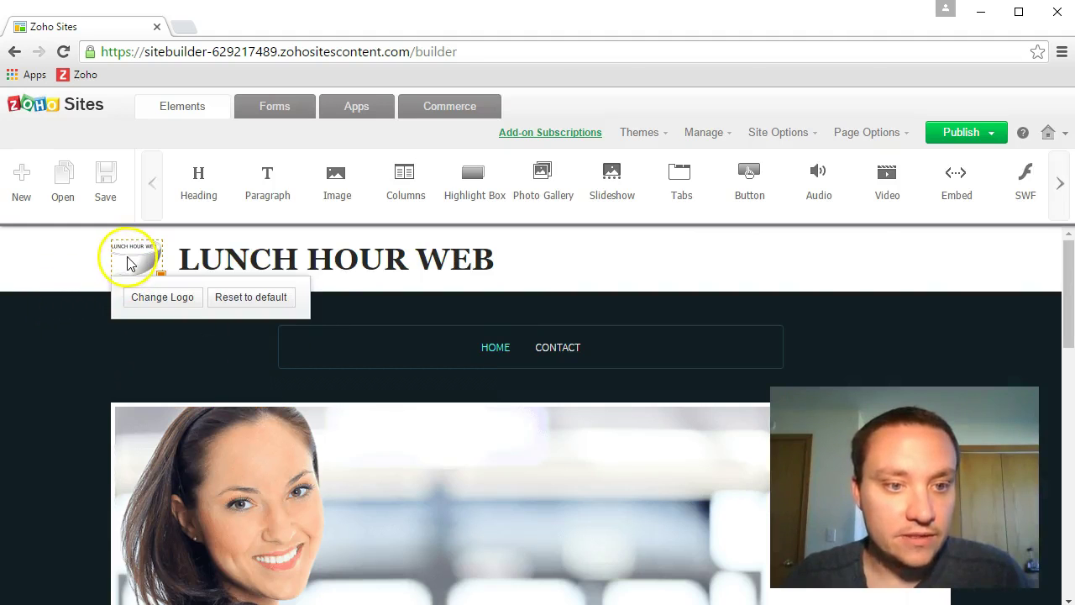
scroll(544, 430, down, 3)
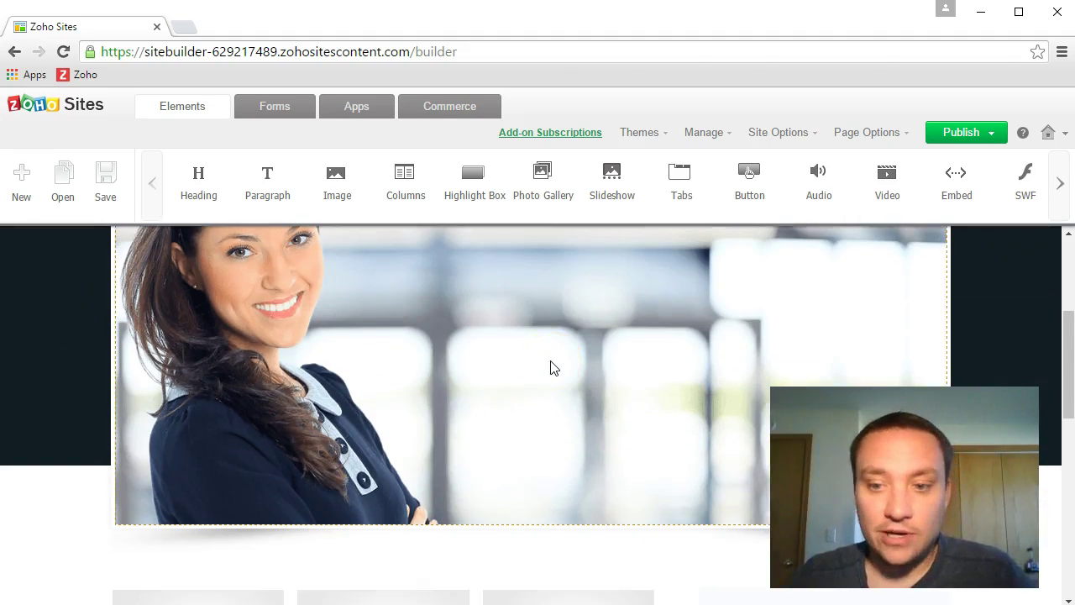
scroll(549, 367, up, 1)
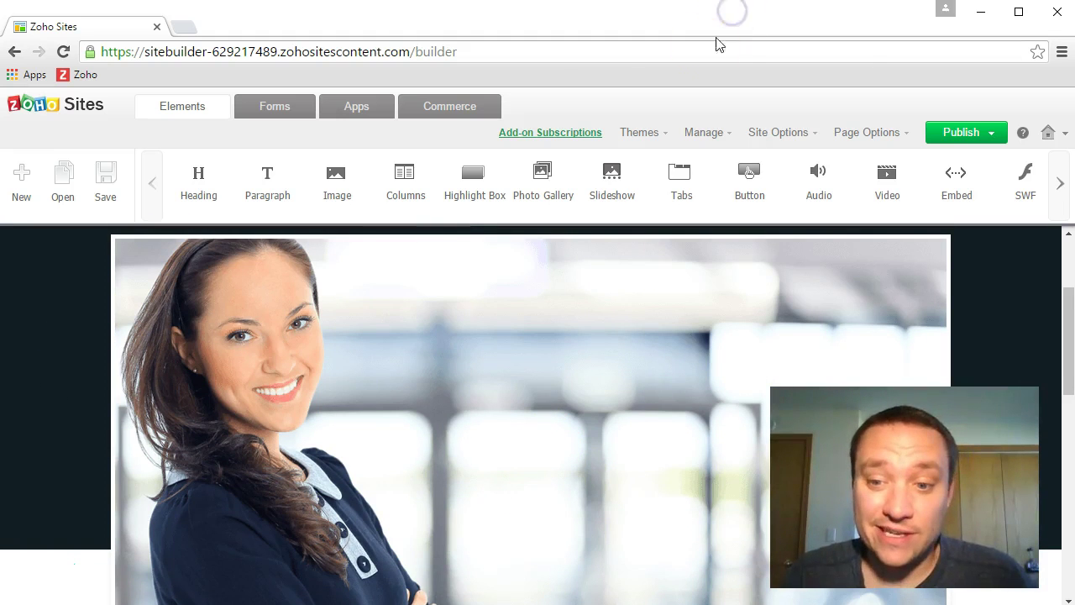
scroll(80, 268, down, 7)
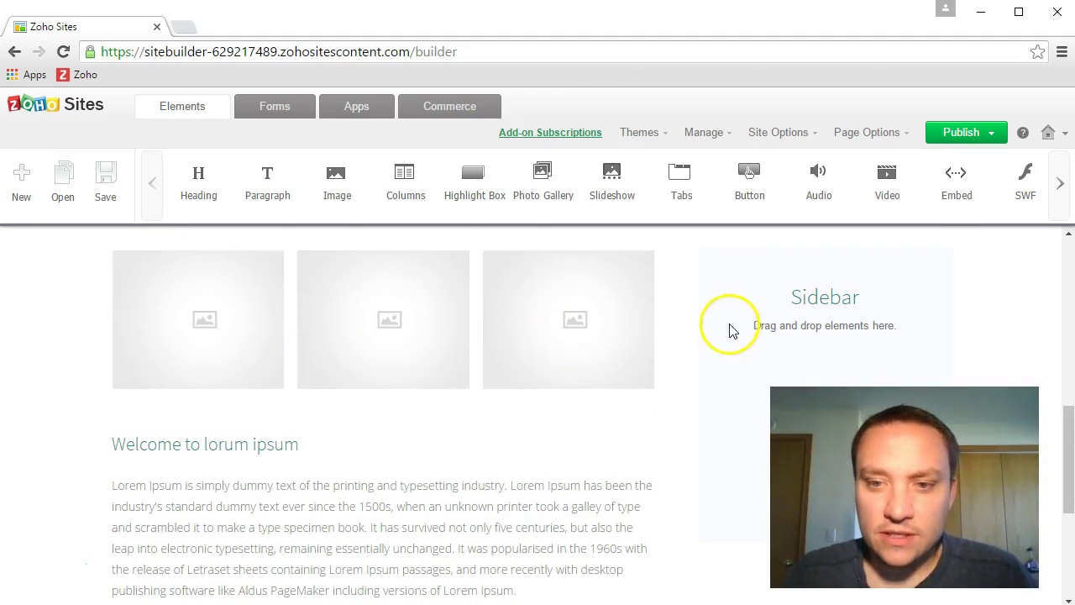
scroll(713, 328, down, 3)
scroll(773, 344, up, 3)
scroll(794, 340, up, 2)
scroll(764, 353, down, 3)
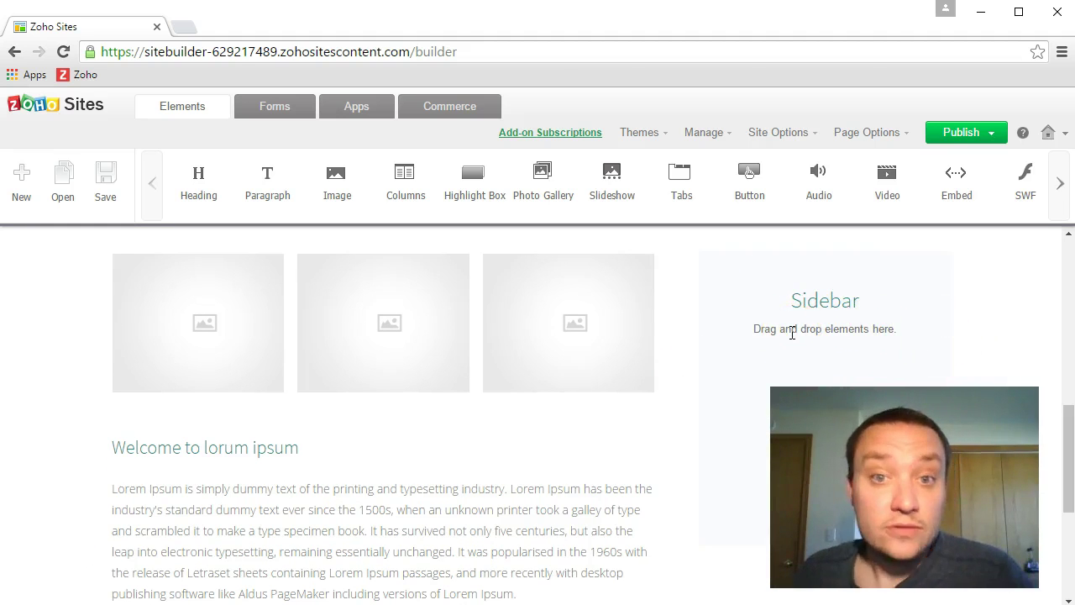
click(812, 307)
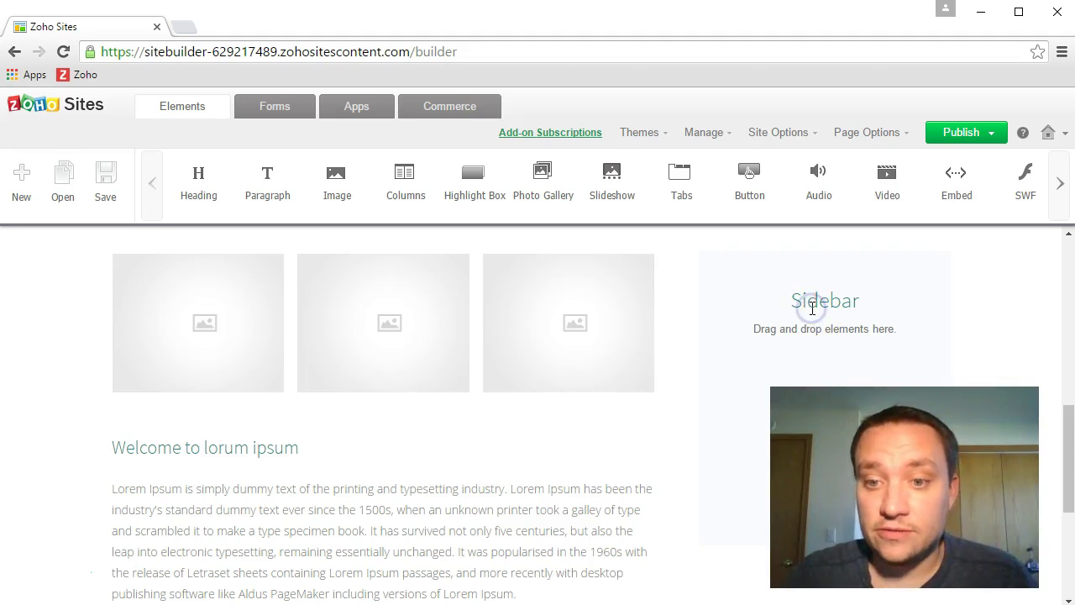
Retitle the section heading to 'Welcome!'.
scroll(963, 300, down, 1)
scroll(967, 300, up, 1)
scroll(545, 384, down, 1)
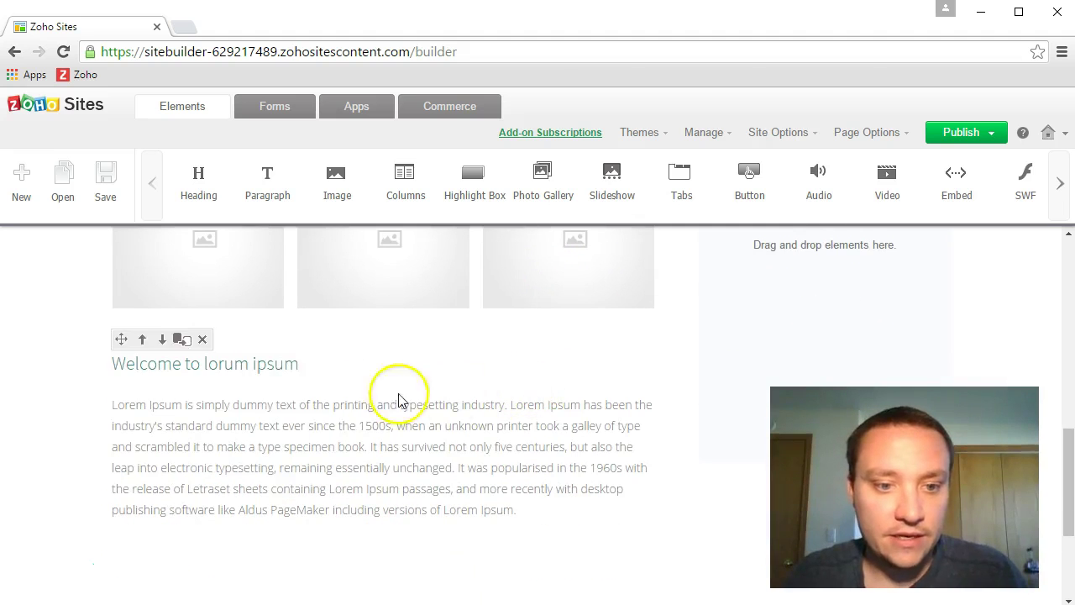
click(312, 368)
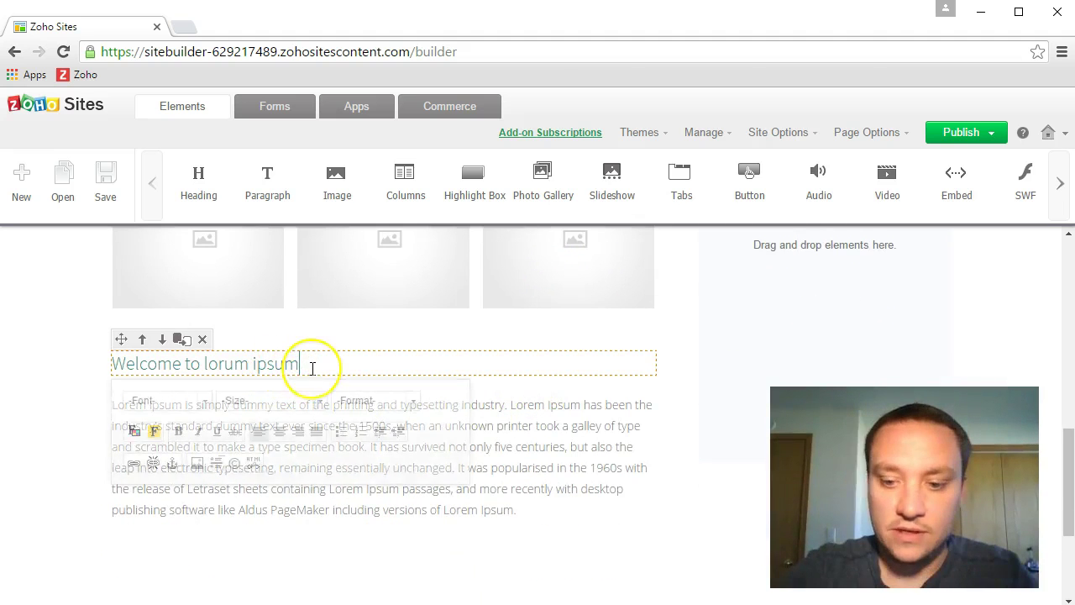
key(ctrl+a)
text(Welcome!)
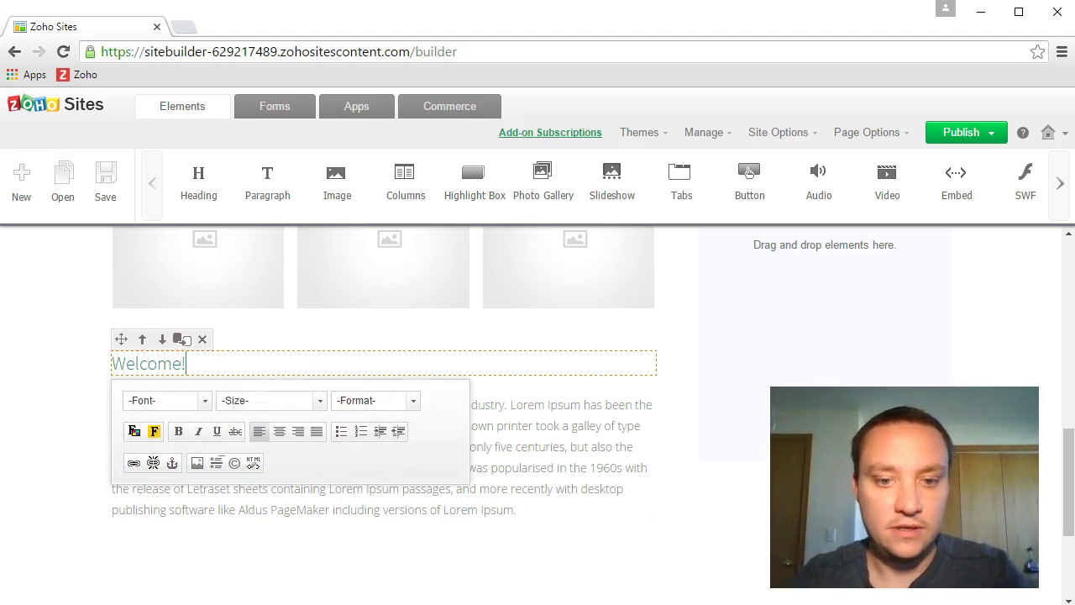
Replace the placeholder paragraph and make its welcome line bold at 18pt.
click(539, 512)
key(shift+Up)
key(shift+Up)
key(shift+Up)
key(shift+Up)
key(shift+Up)
key(shift+Up)
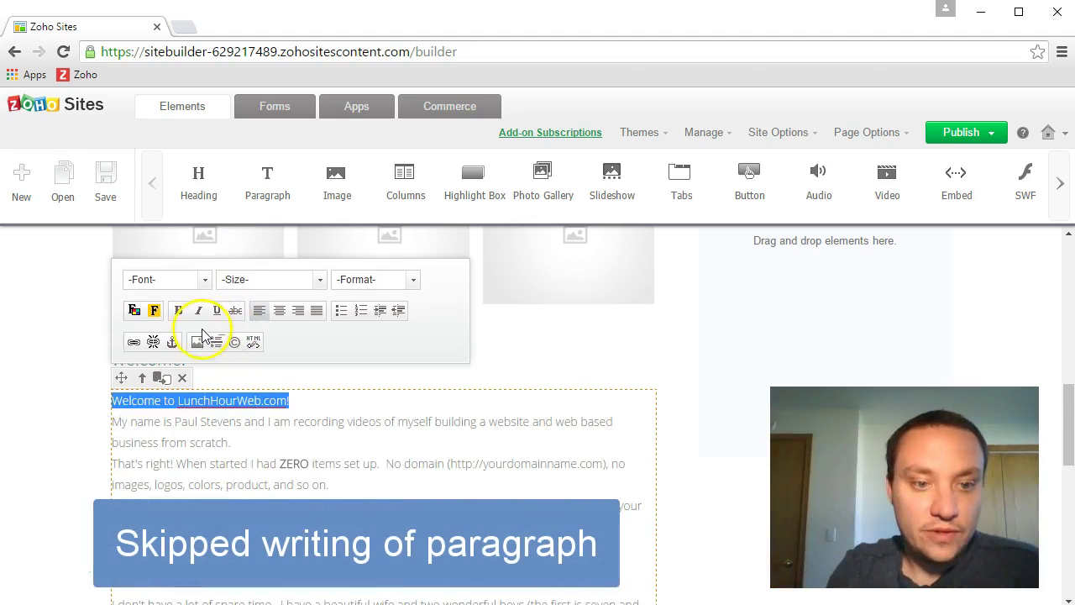
click(182, 312)
click(313, 280)
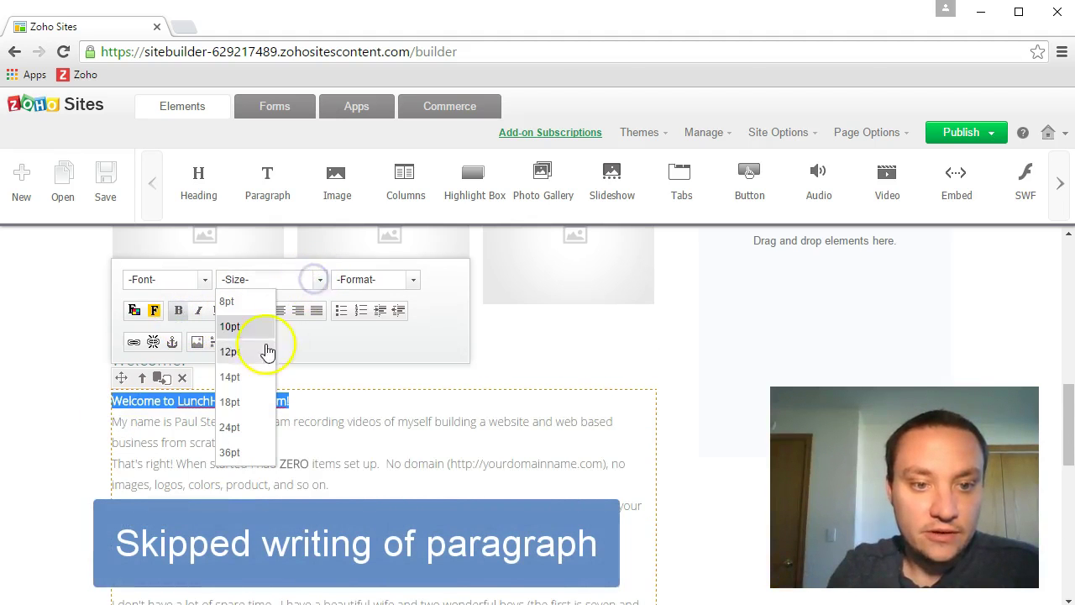
click(230, 402)
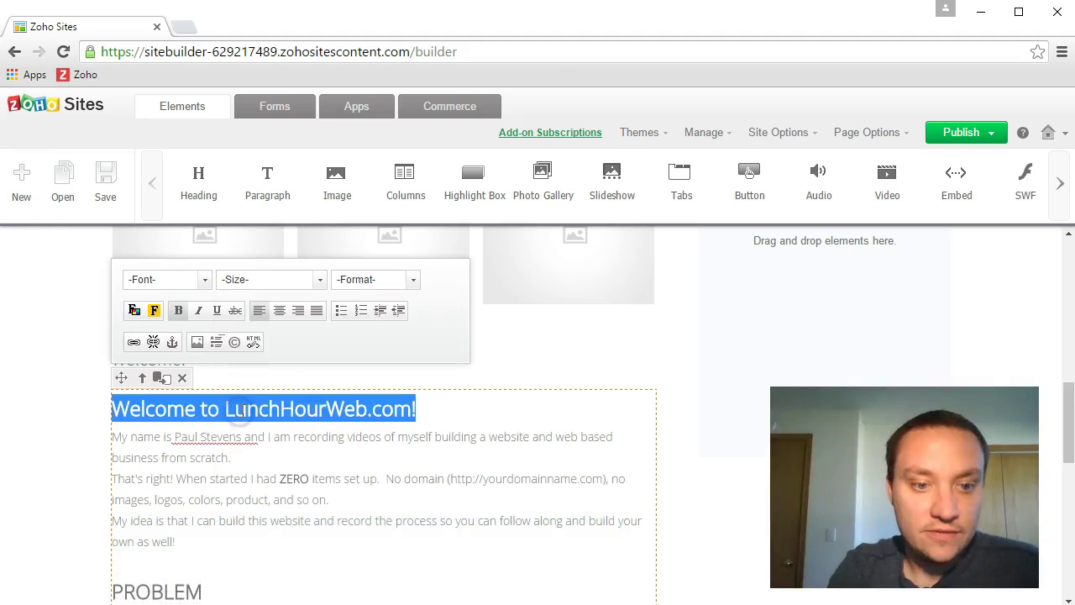
click(366, 536)
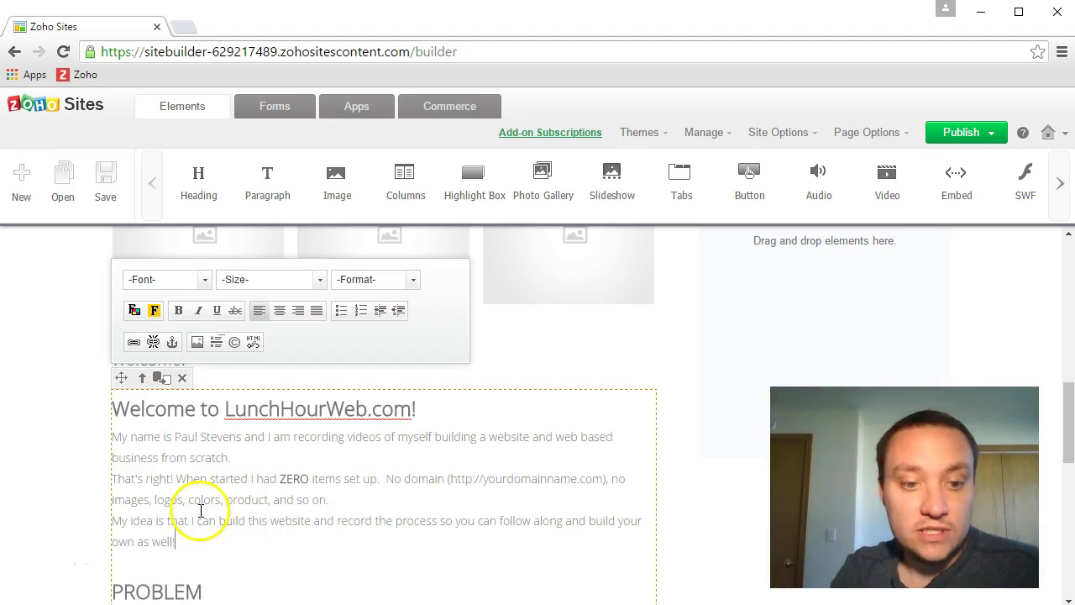
Fix typos in the introduction: insert 'to sell', add a full stop, and correct 'web'.
click(267, 499)
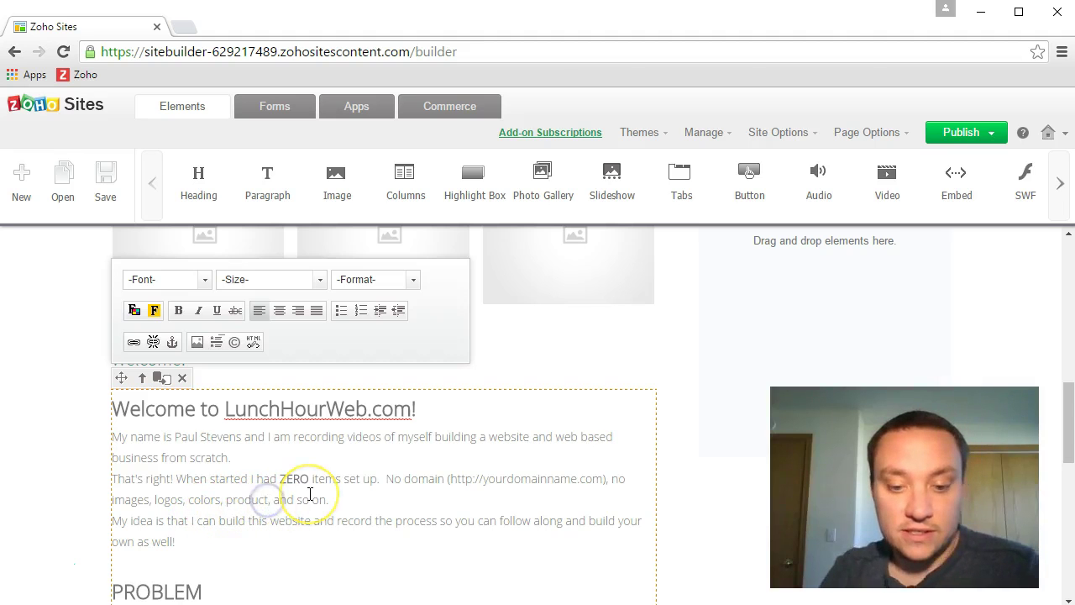
text(to sell)
key(End)
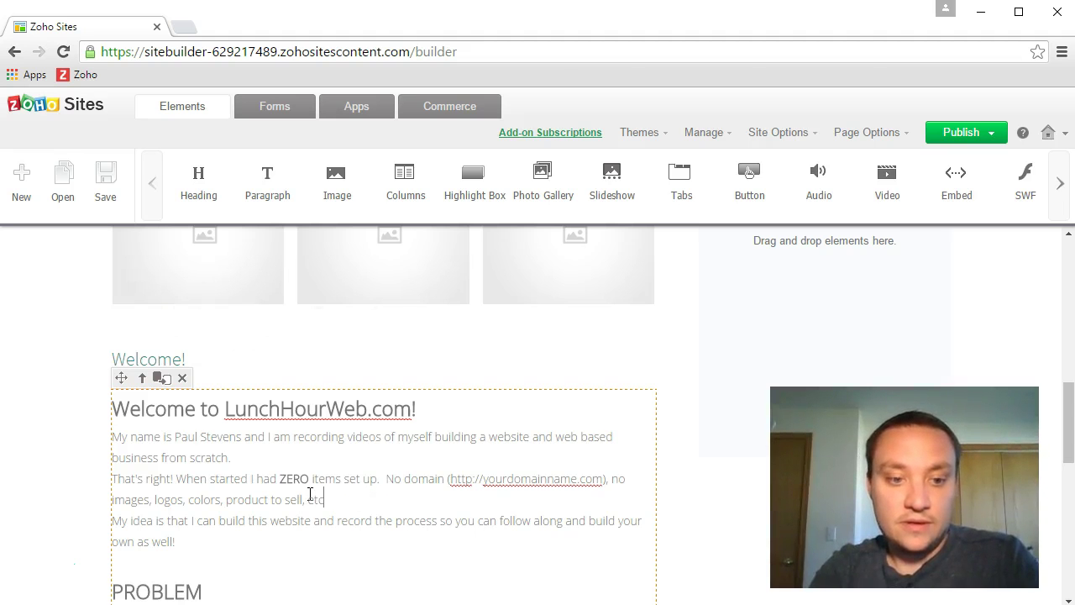
text(.)
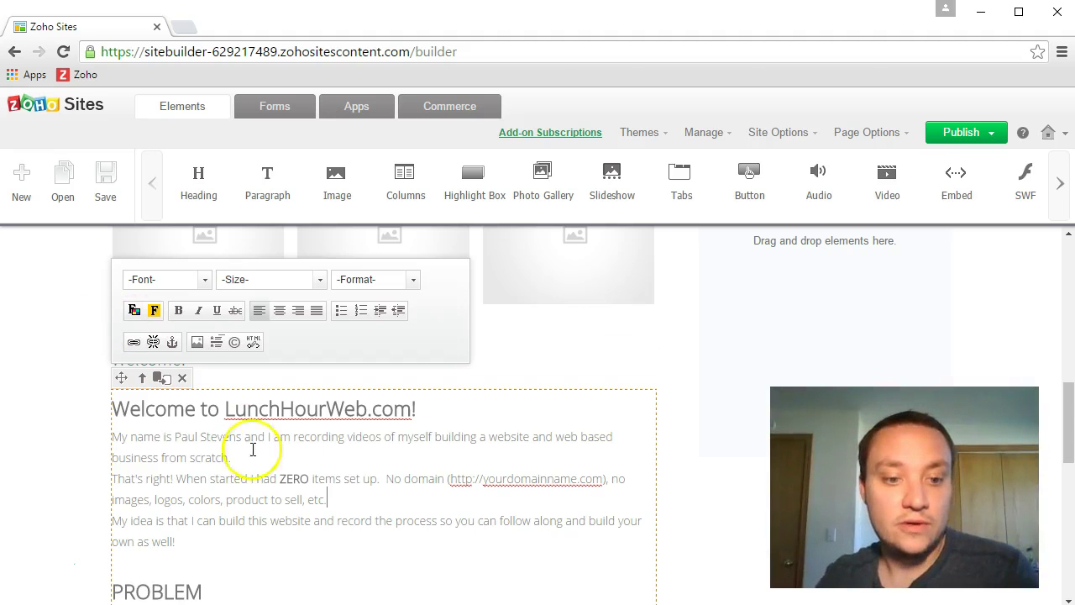
click(134, 537)
text(webb)
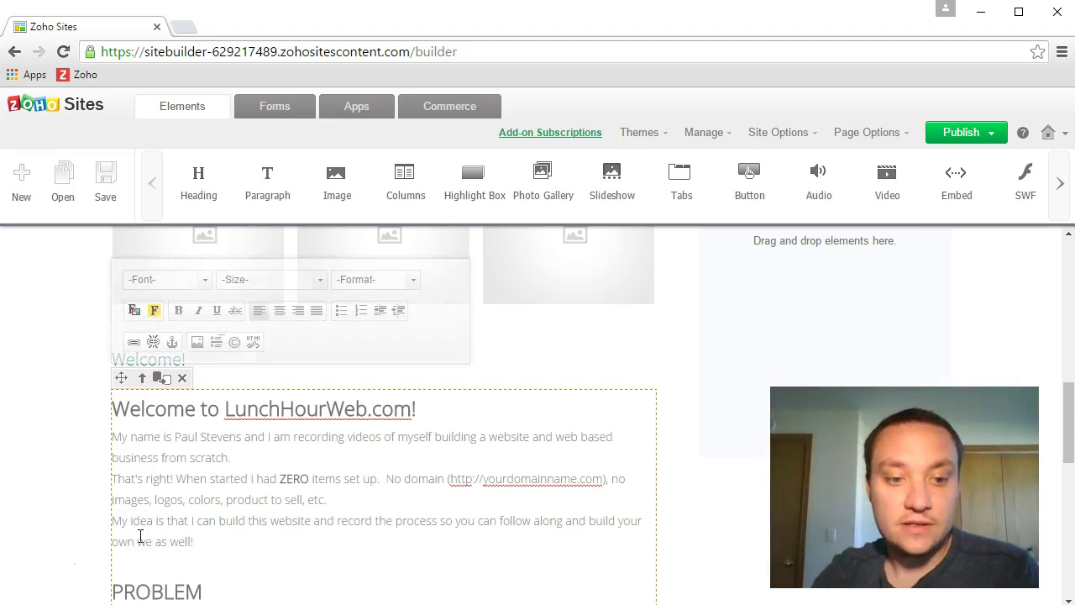
key(BackSpace)
key(BackSpace)
key(BackSpace)
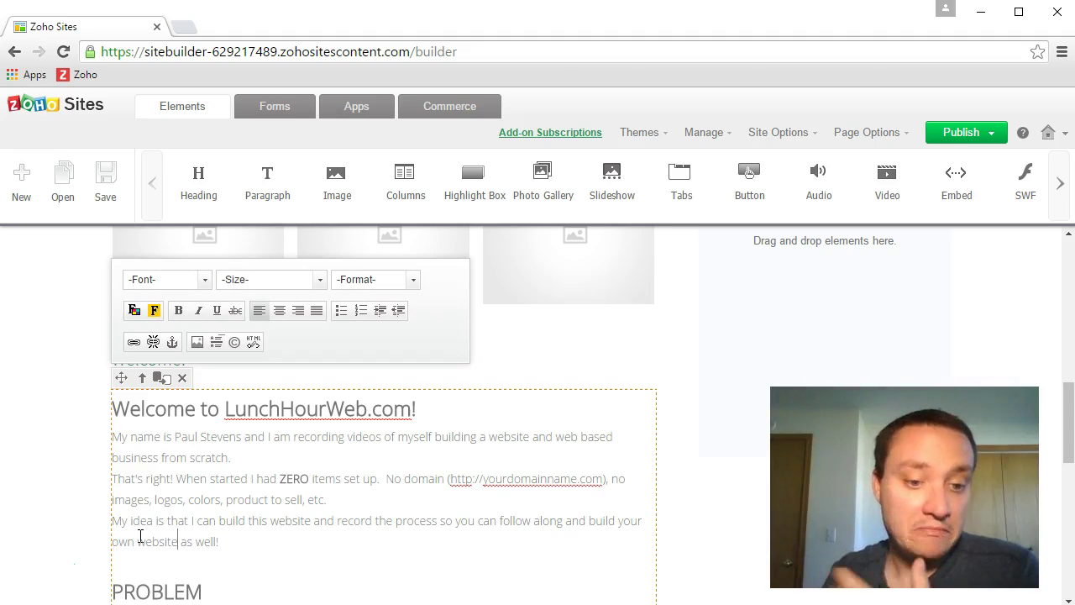
Set both PROBLEM section paragraphs to 12pt.
scroll(306, 506, down, 2)
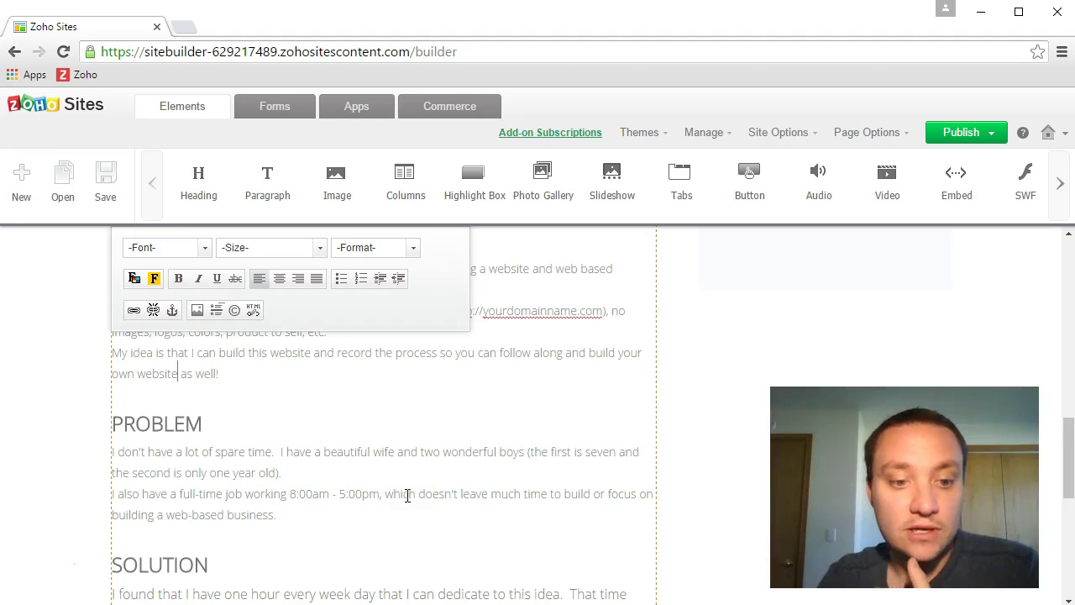
scroll(402, 493, down, 1)
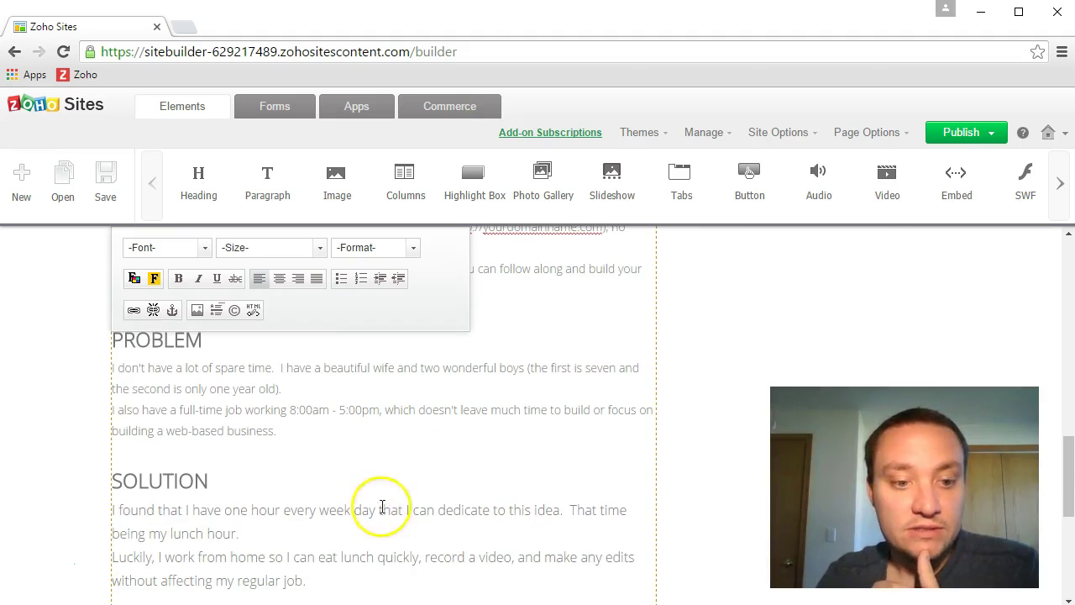
scroll(236, 522, down, 1)
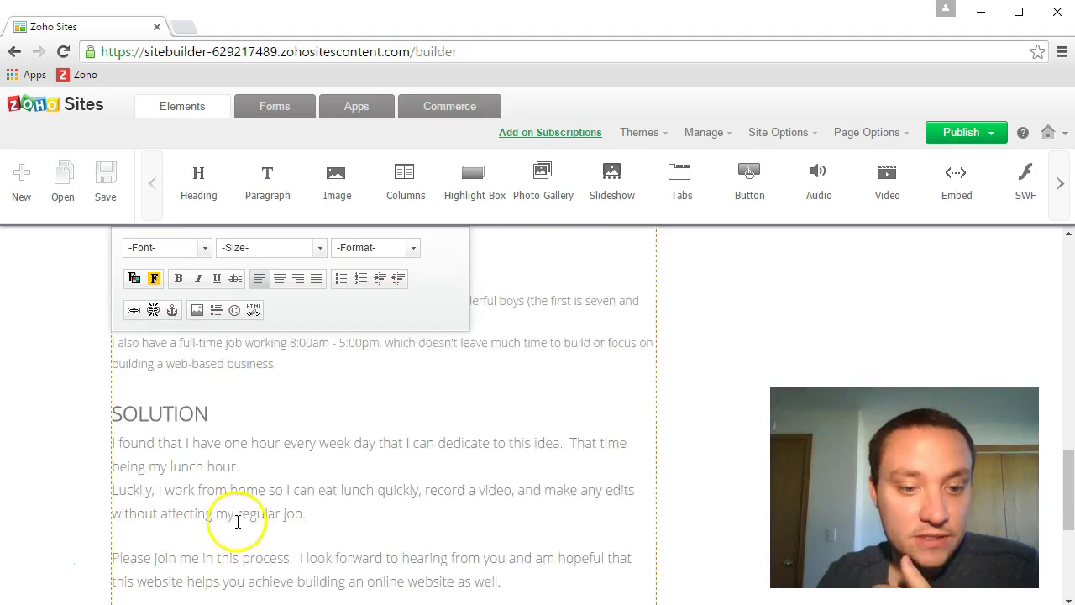
scroll(236, 521, down, 1)
scroll(223, 523, up, 3)
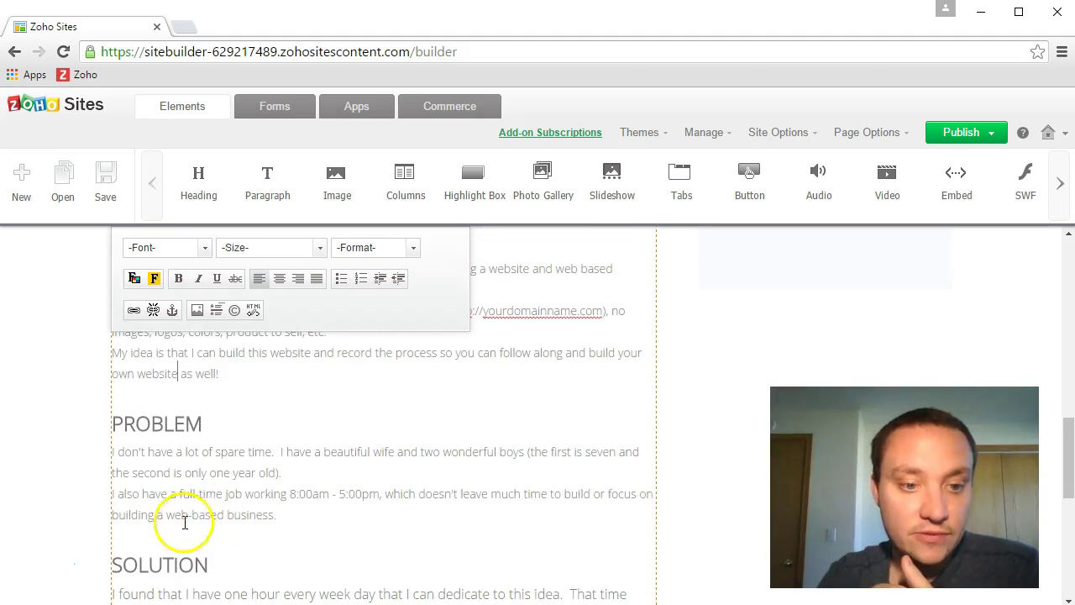
drag(160, 538, 92, 461)
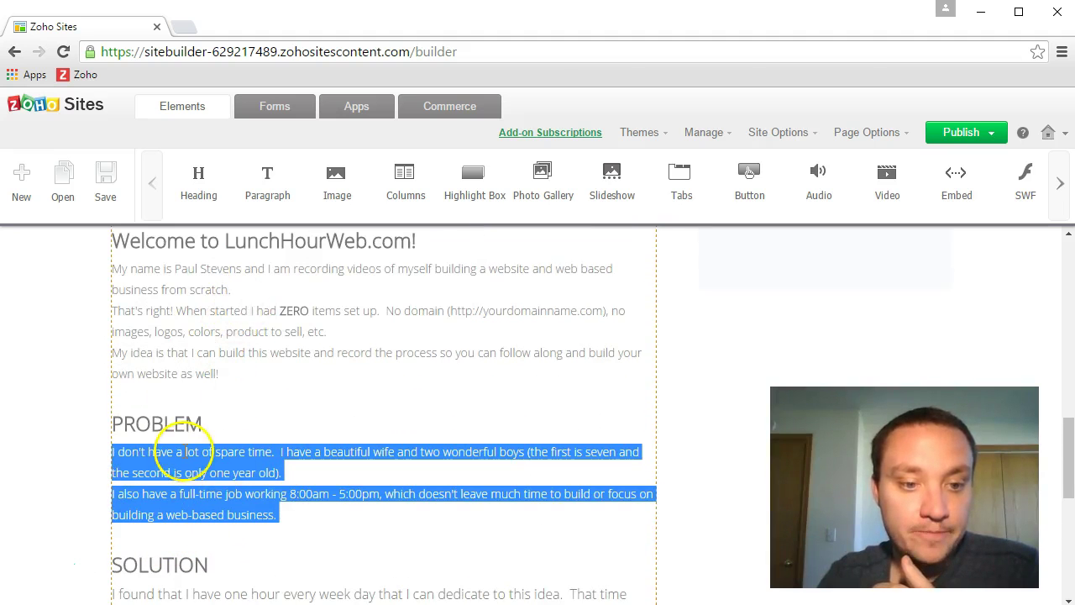
click(268, 246)
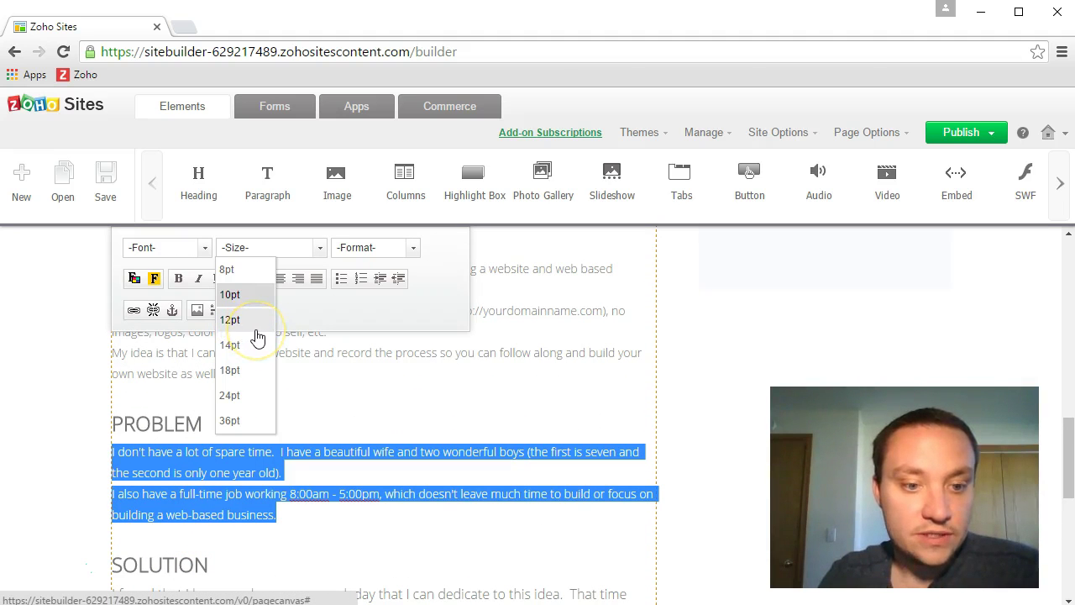
click(254, 328)
click(271, 403)
Set the three introduction paragraphs to 12pt as well.
scroll(260, 412, up, 1)
drag(238, 470, 101, 348)
click(318, 246)
click(250, 321)
click(358, 496)
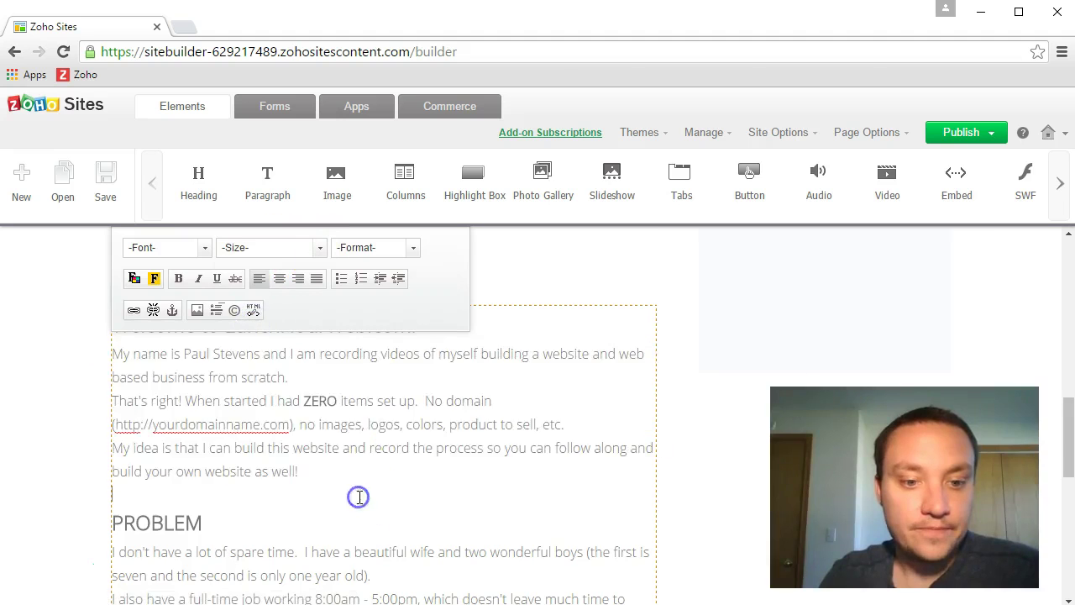
scroll(365, 496, down, 3)
scroll(348, 502, down, 1)
scroll(348, 504, up, 1)
scroll(363, 498, down, 1)
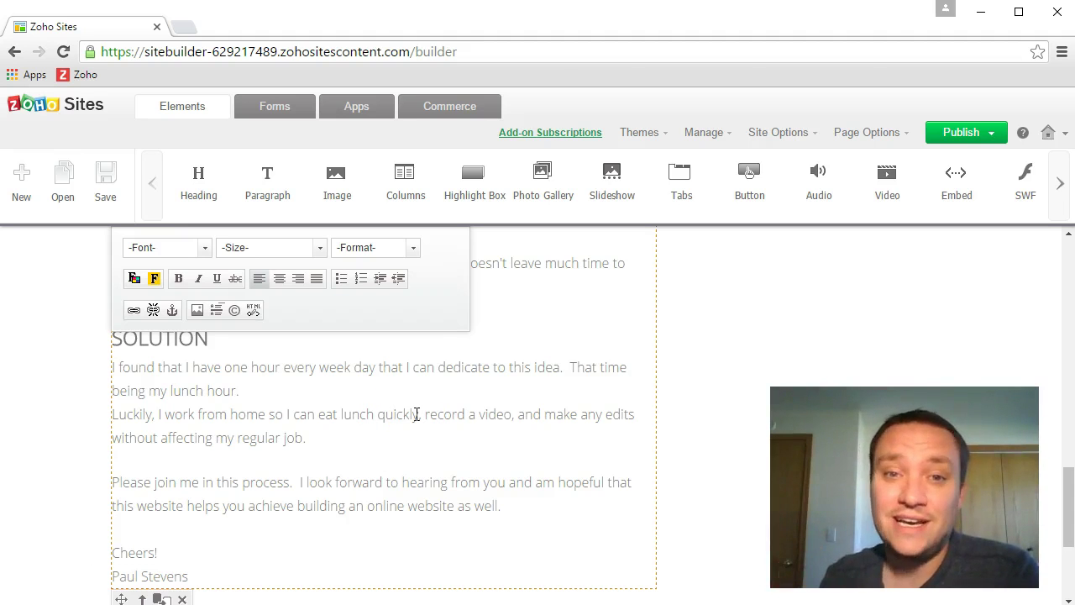
click(416, 398)
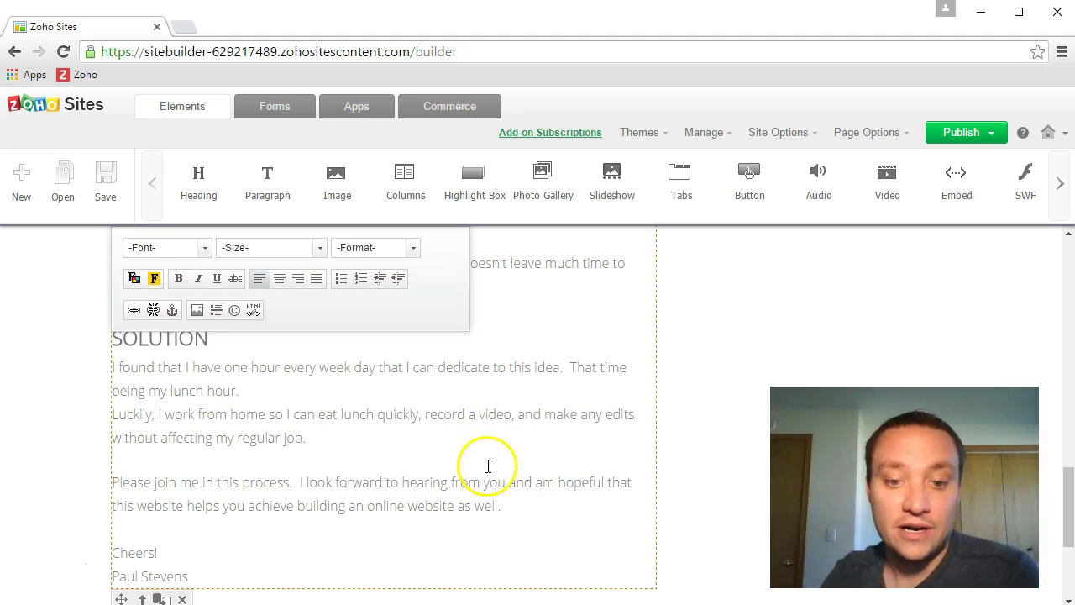
drag(497, 481, 308, 482)
scroll(444, 478, down, 2)
Delete the duplicate 'Welcome to LunchHourWeb.com!' line from the paragraph.
click(593, 444)
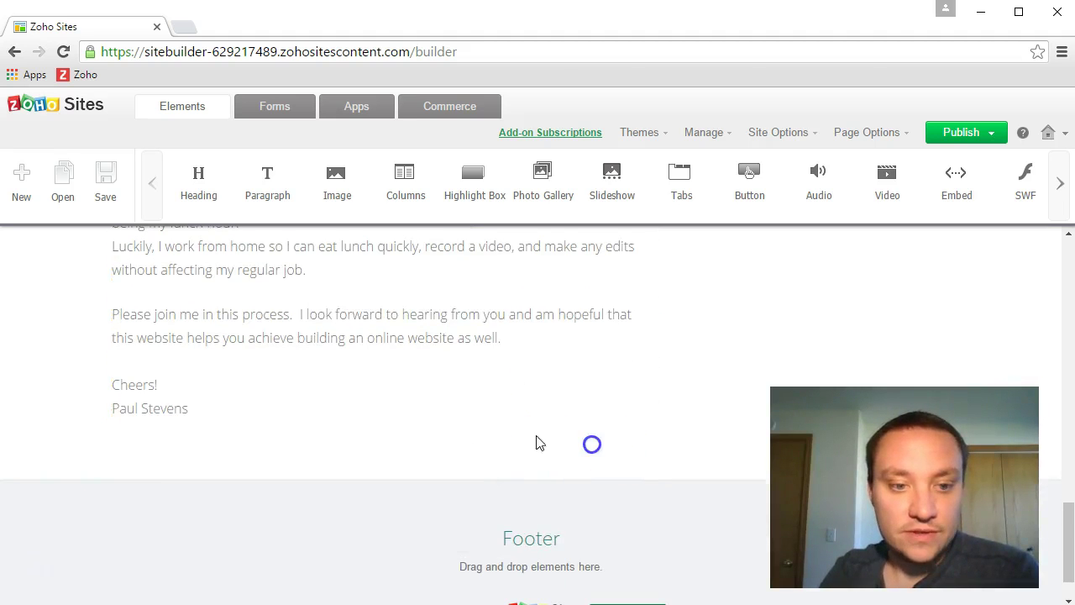
scroll(512, 441, up, 10)
click(201, 441)
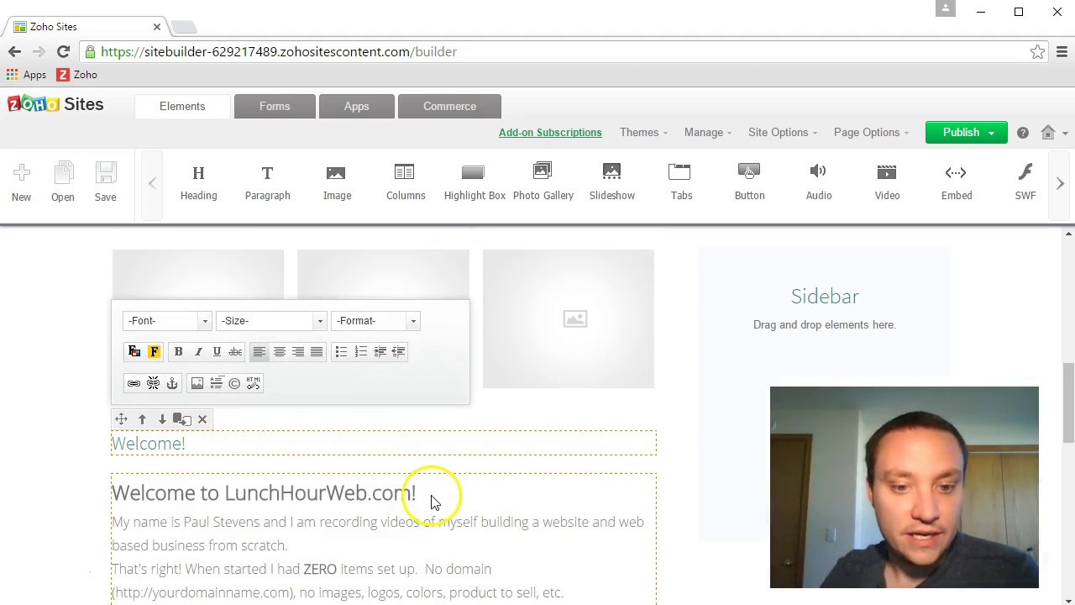
drag(433, 501, 137, 479)
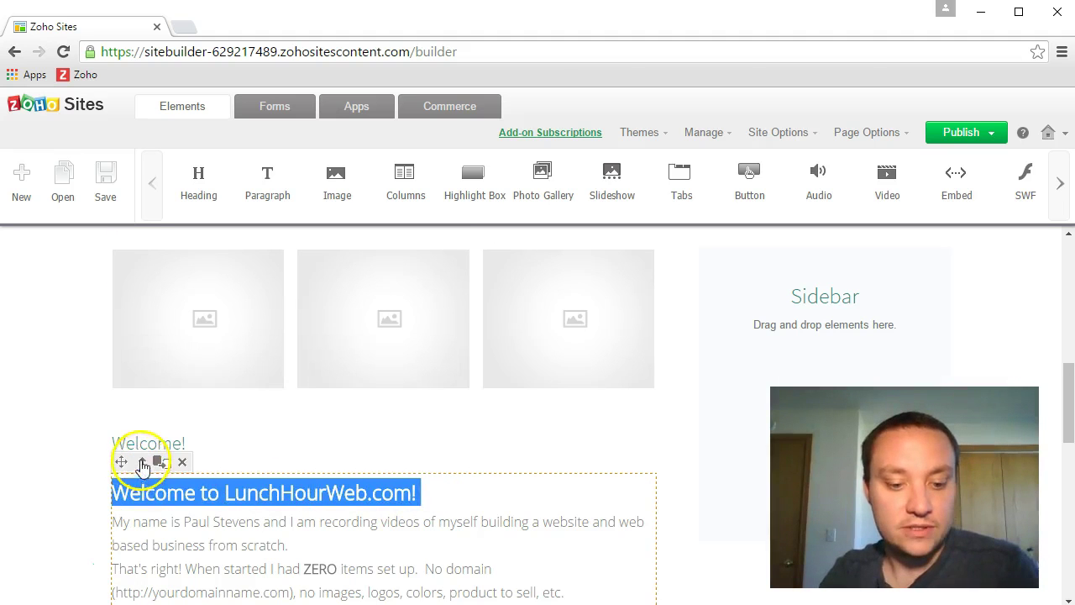
click(217, 489)
right_click(217, 489)
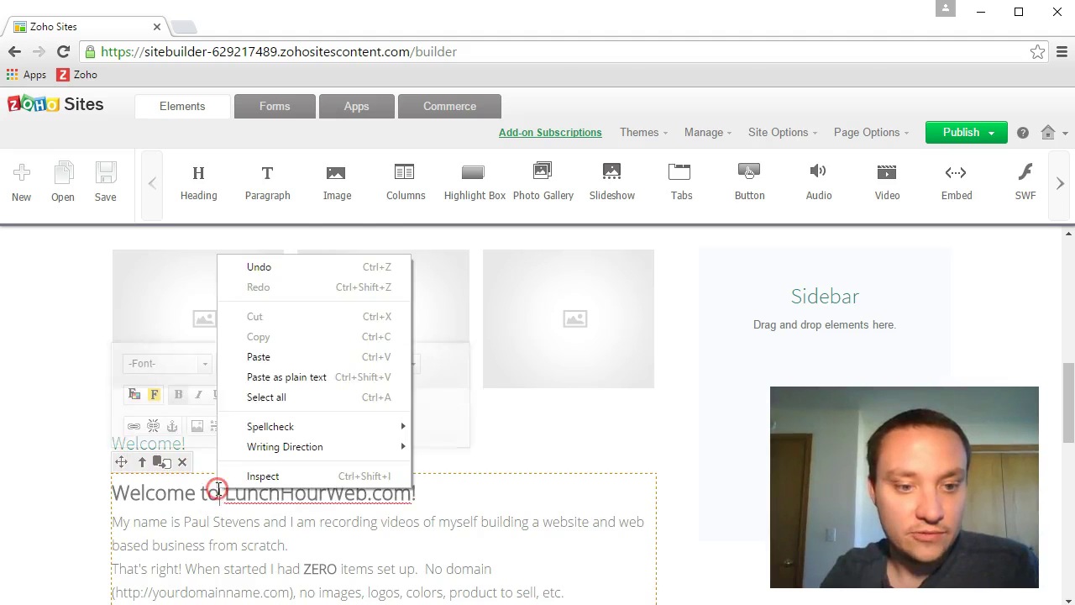
click(419, 496)
key(shift+Home)
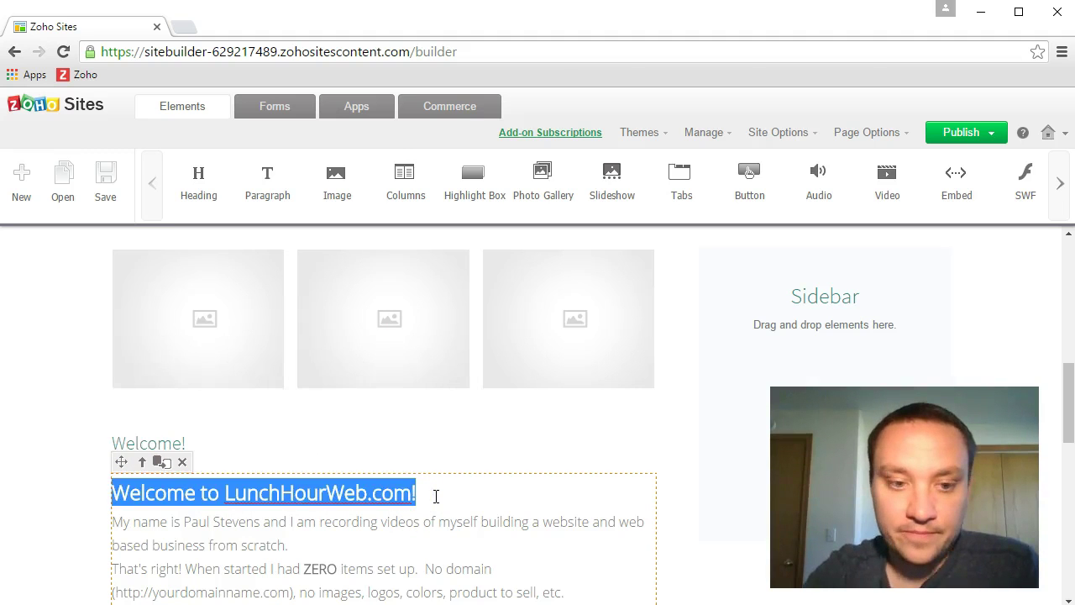
key(BackSpace)
key(BackSpace)
Change the heading to 'Welcome to LunchHourWeb.com' and pick a larger text size.
click(430, 485)
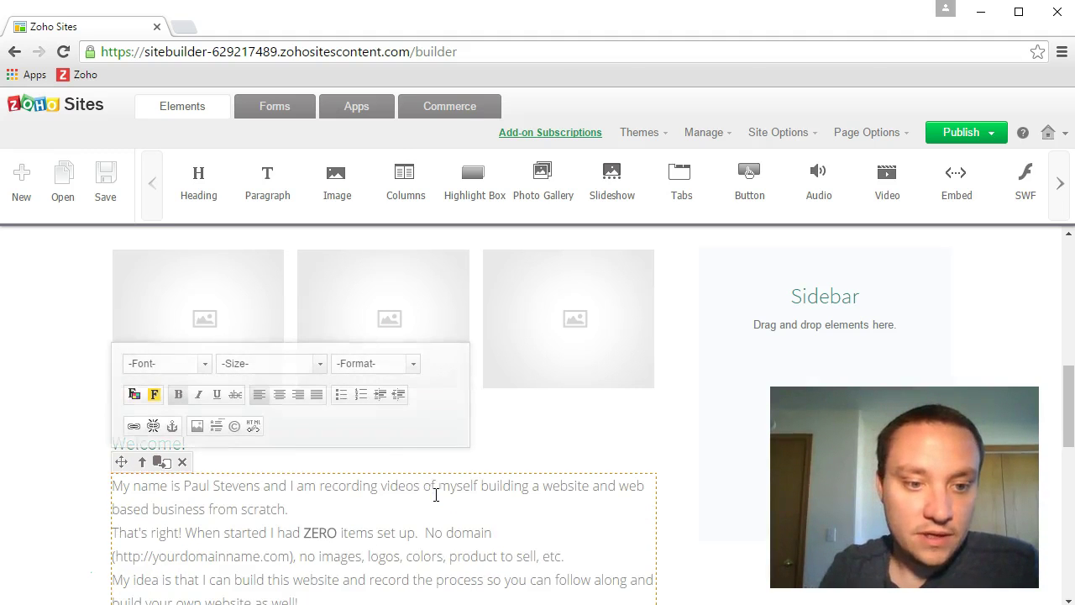
click(530, 447)
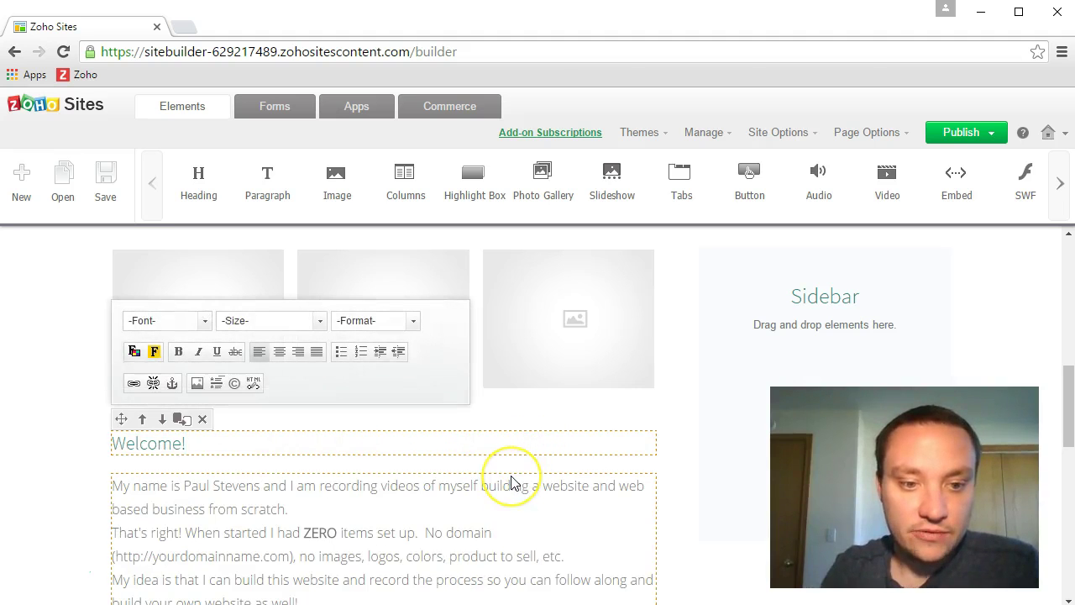
key(BackSpace)
text(to LunchHour)
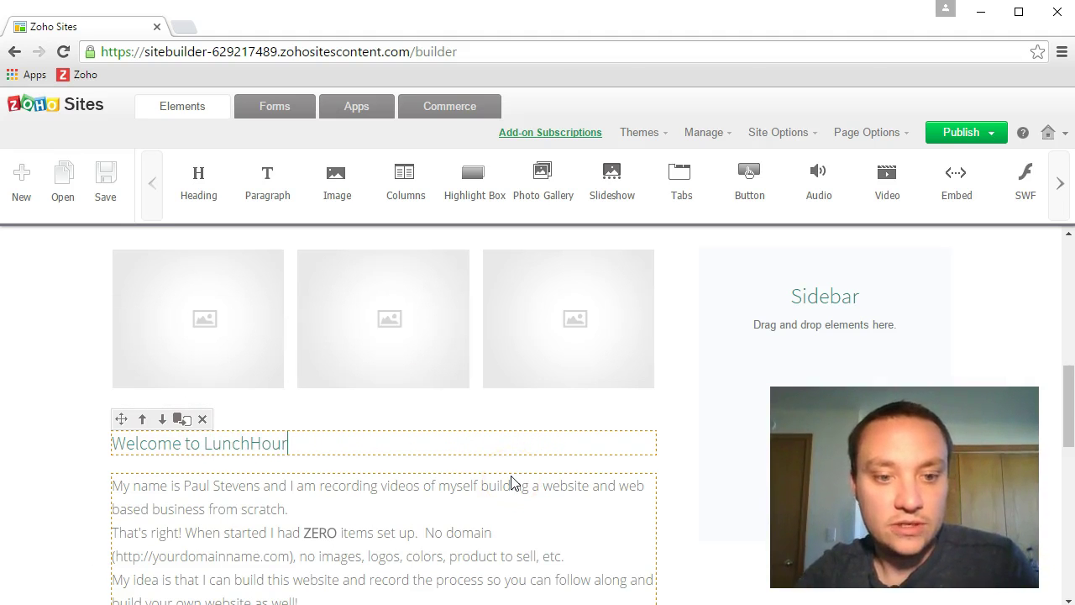
click(483, 487)
key(ctrl+a)
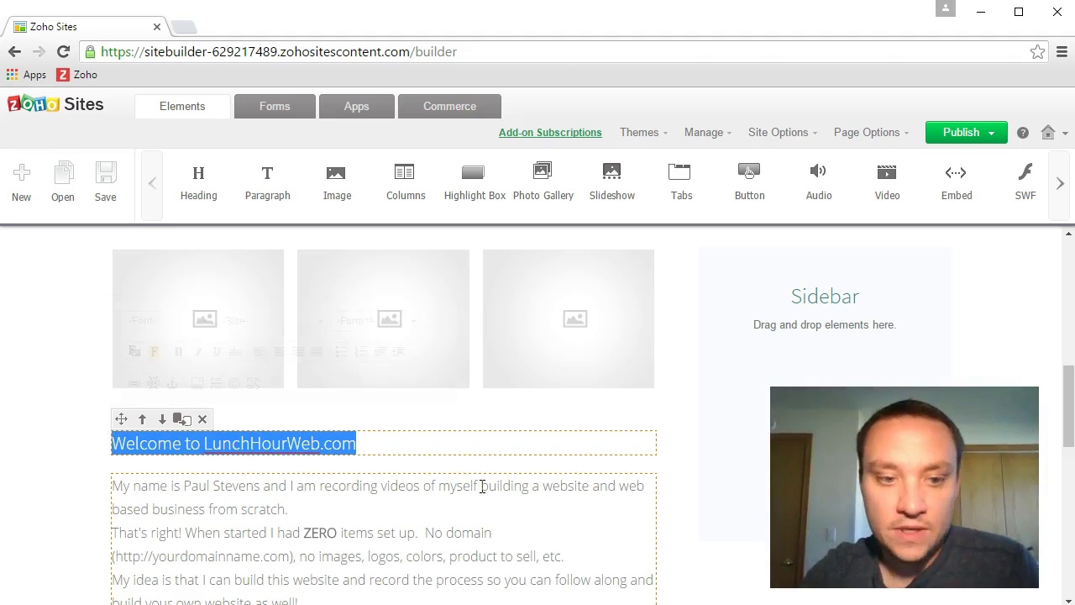
click(318, 320)
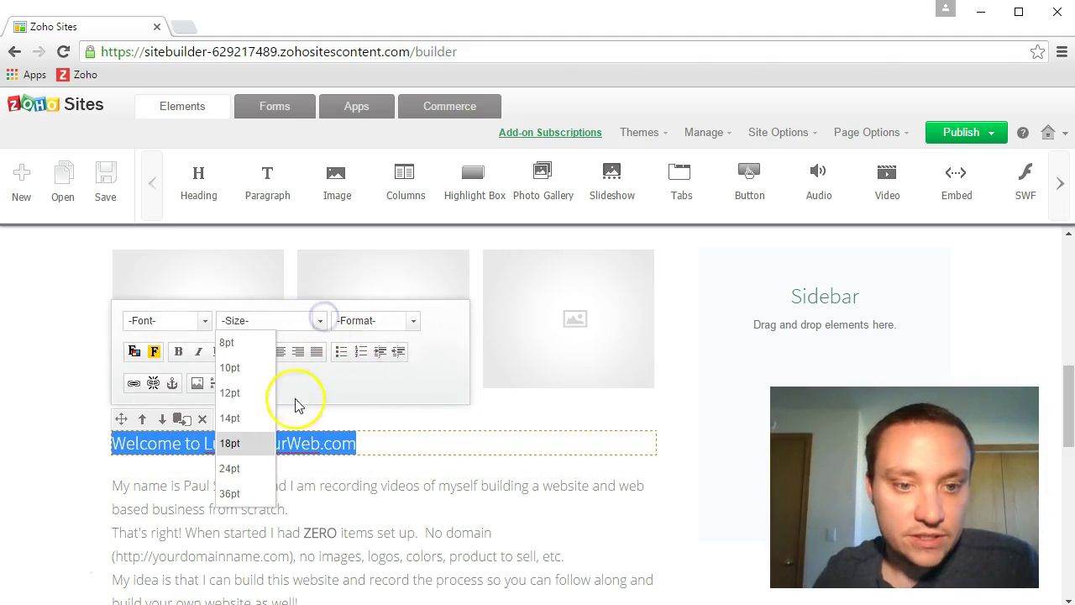
click(223, 473)
Reselect the enlarged welcome heading and place the cursor at its end.
click(403, 516)
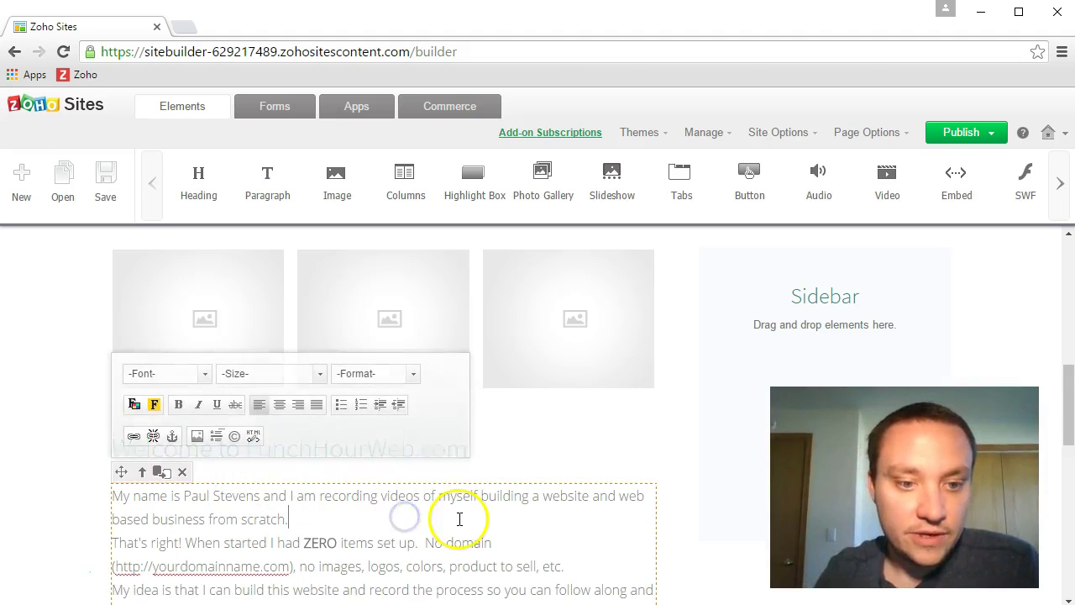
click(691, 512)
click(423, 447)
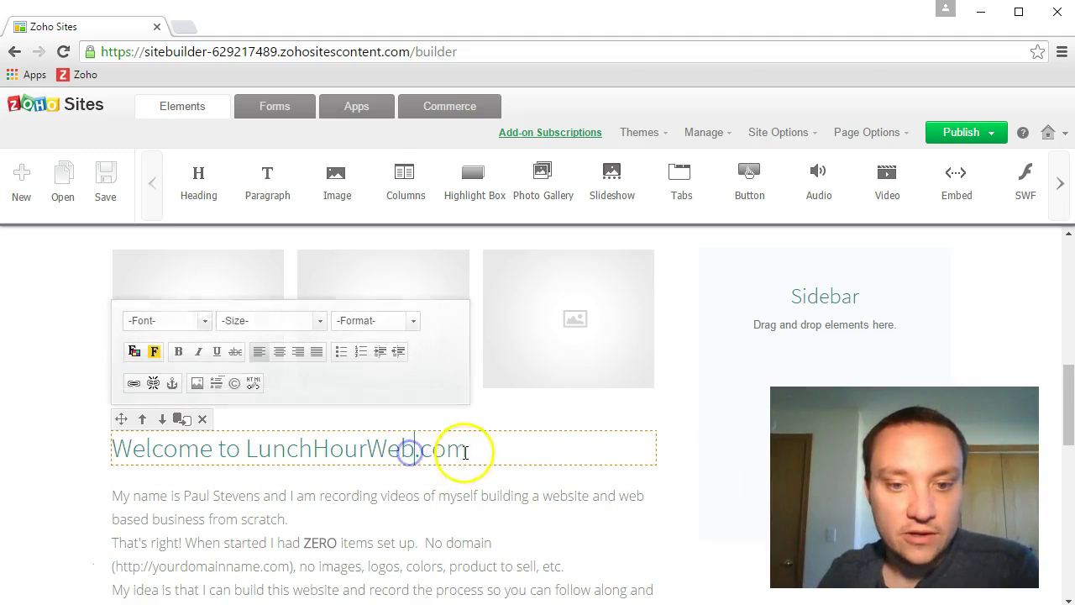
drag(469, 448, 113, 431)
click(94, 448)
click(471, 451)
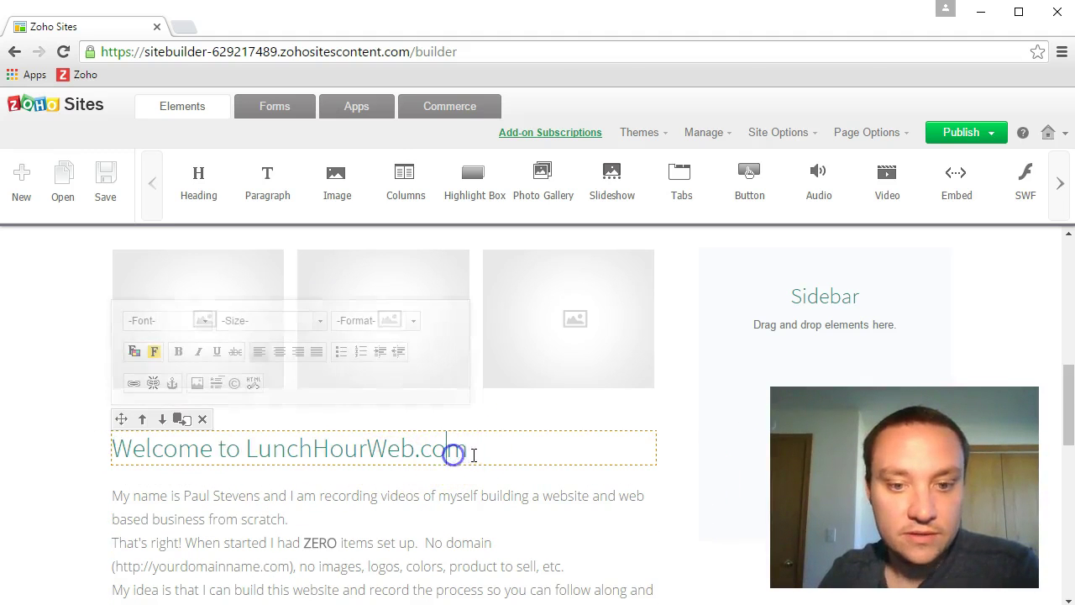
Select the welcome heading and enter hex colour 4375CC in the font colour picker.
triple_click(477, 449)
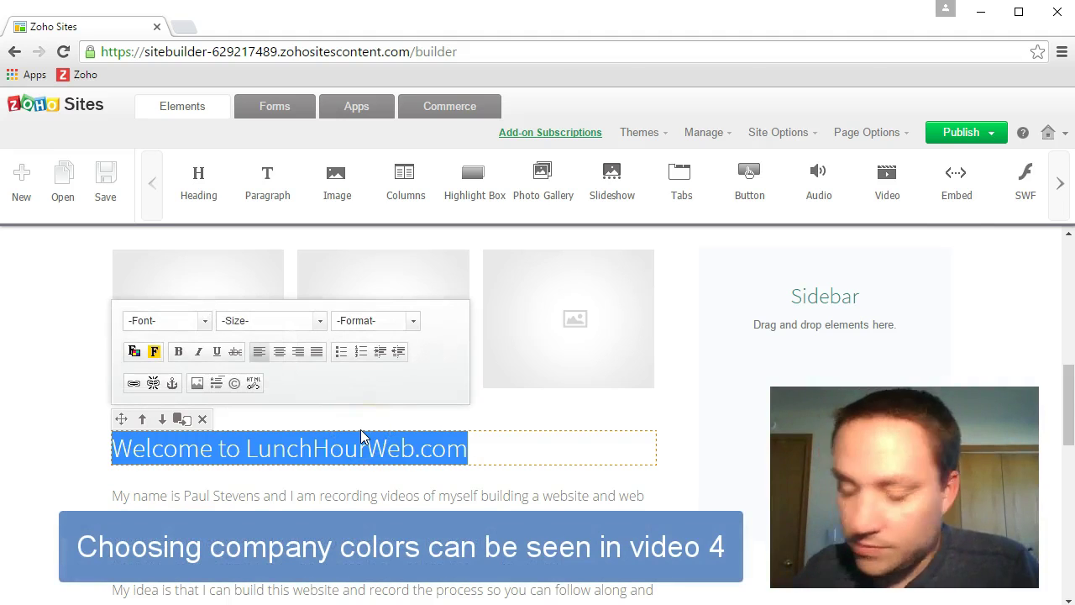
click(137, 353)
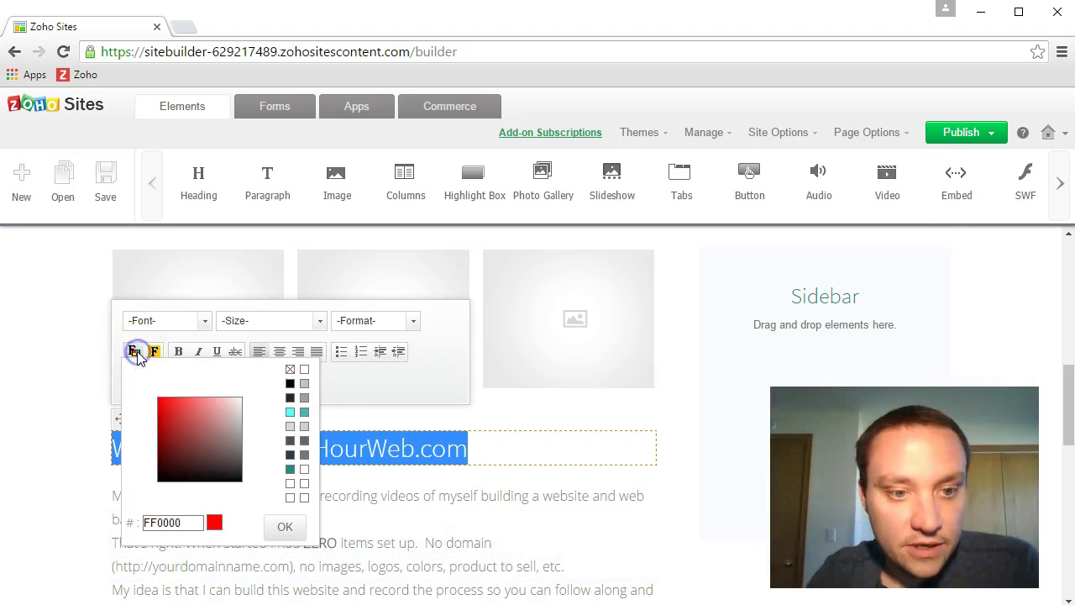
drag(187, 525, 133, 521)
text(4375)
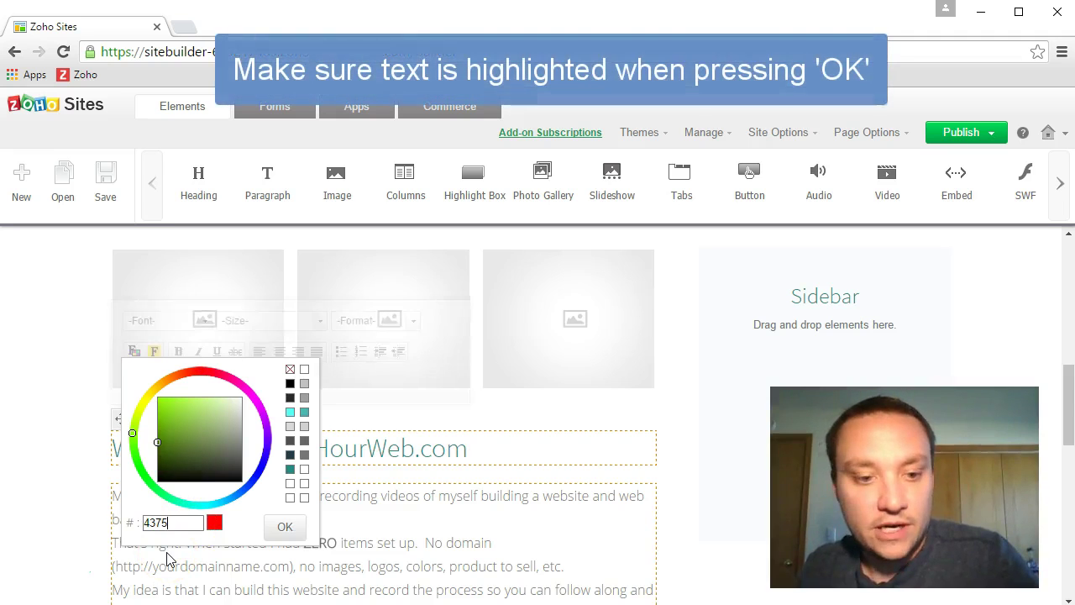
text(CC)
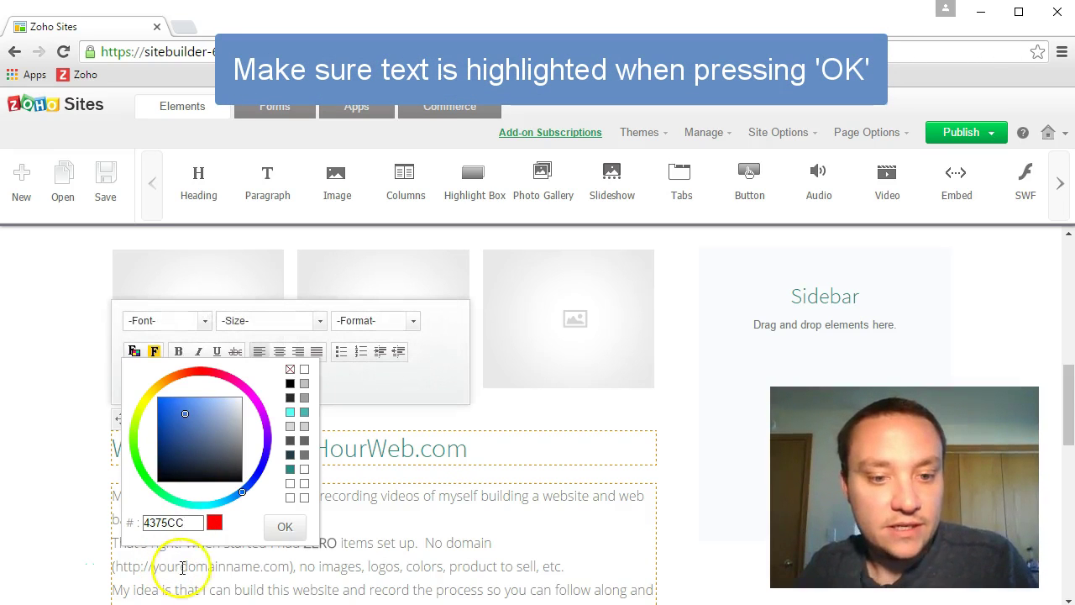
Apply the 4375CC colour to the welcome heading and scroll down the page.
click(285, 529)
scroll(561, 499, down, 1)
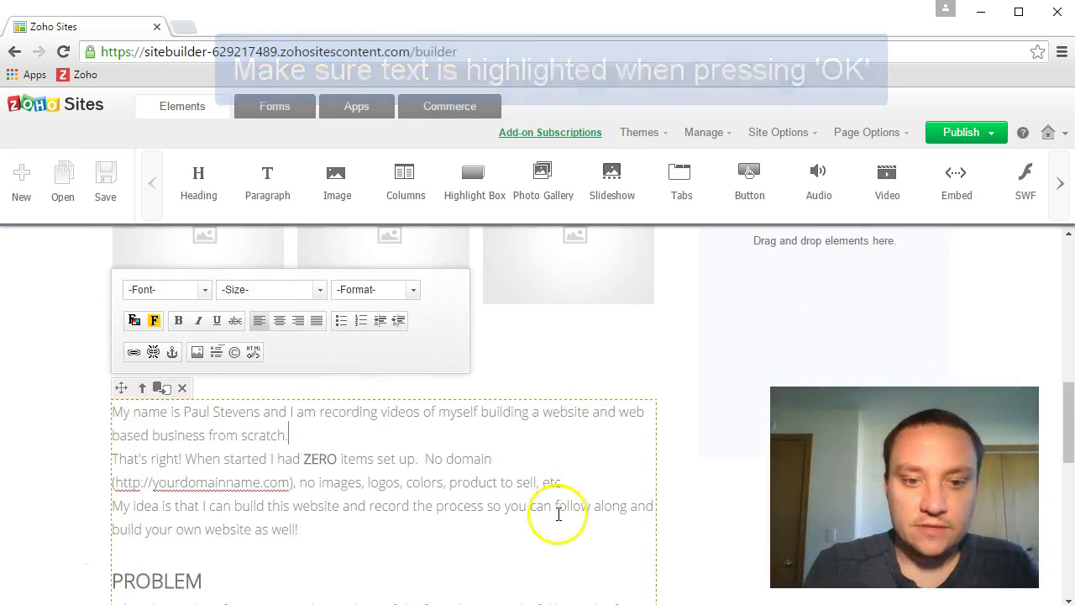
scroll(560, 511, down, 2)
click(333, 428)
Remove the Zoho footer ad with 'Do not want to share! Remove' and close the confirmation.
scroll(355, 432, down, 3)
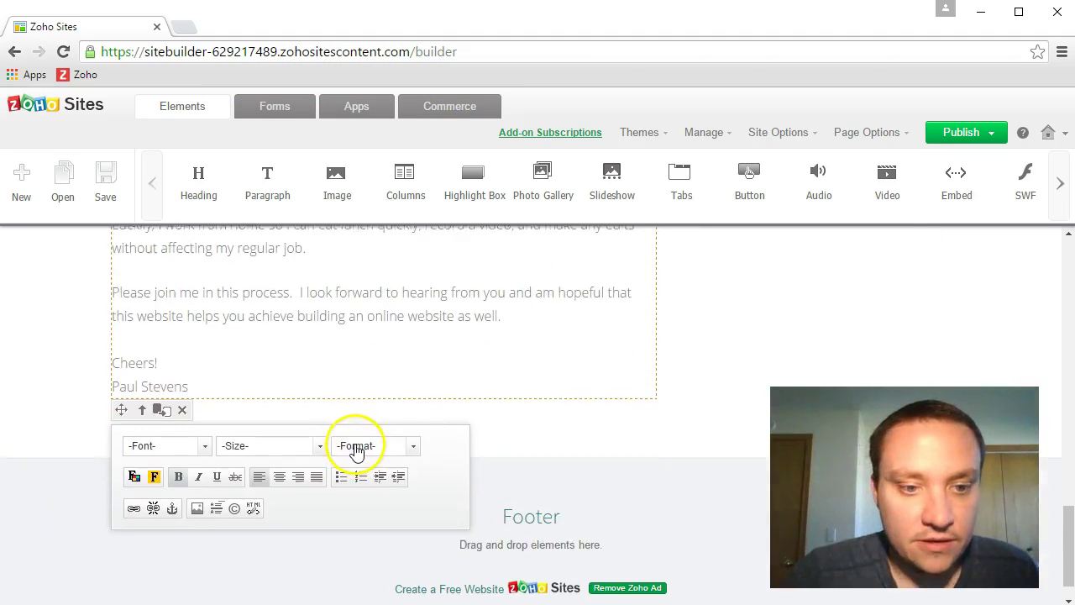
scroll(359, 452, down, 1)
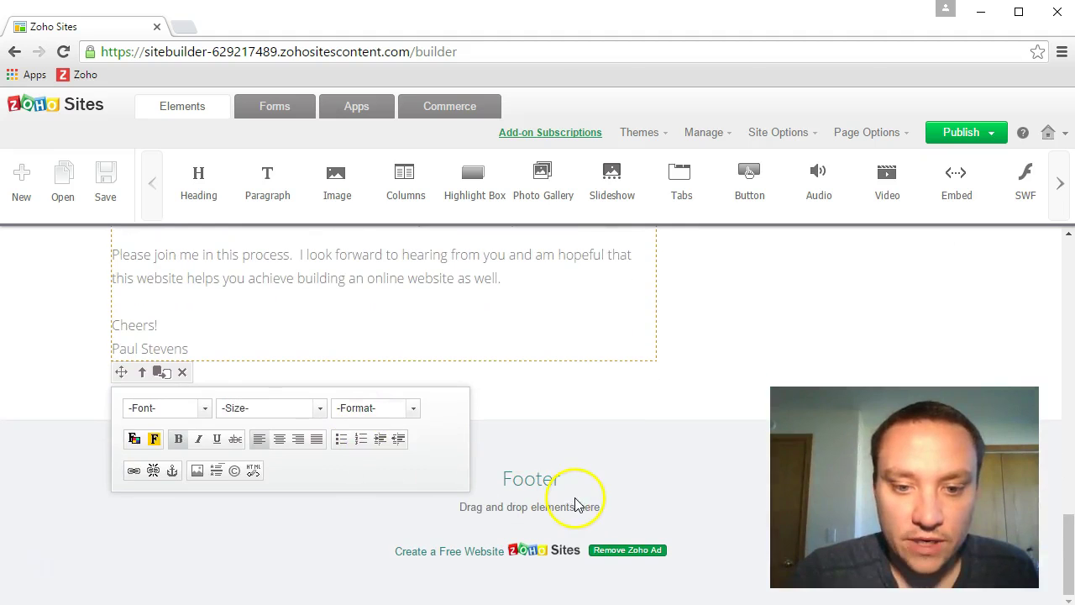
click(622, 552)
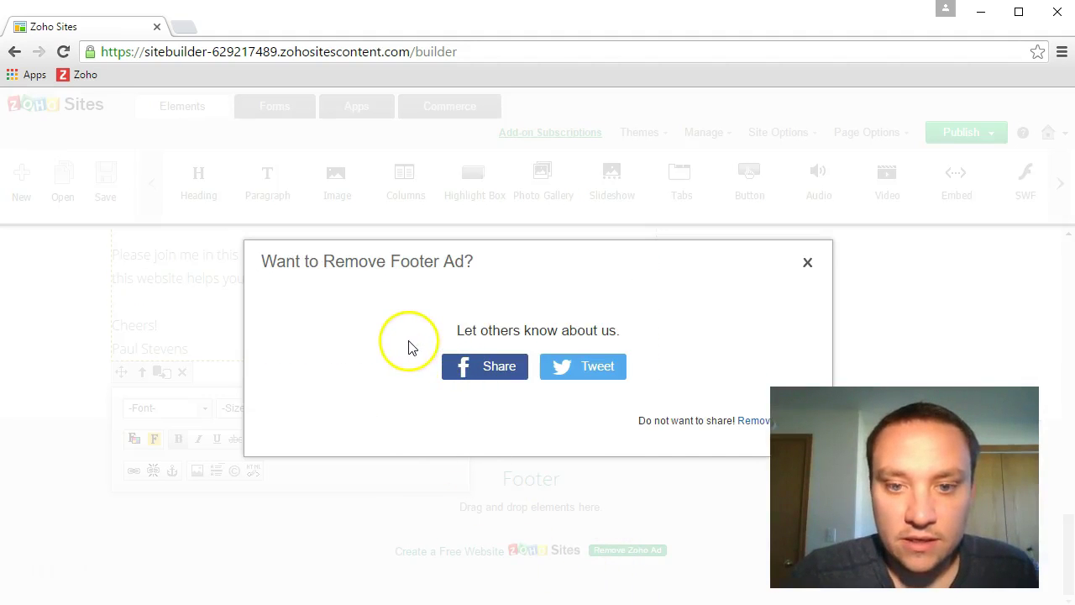
click(756, 421)
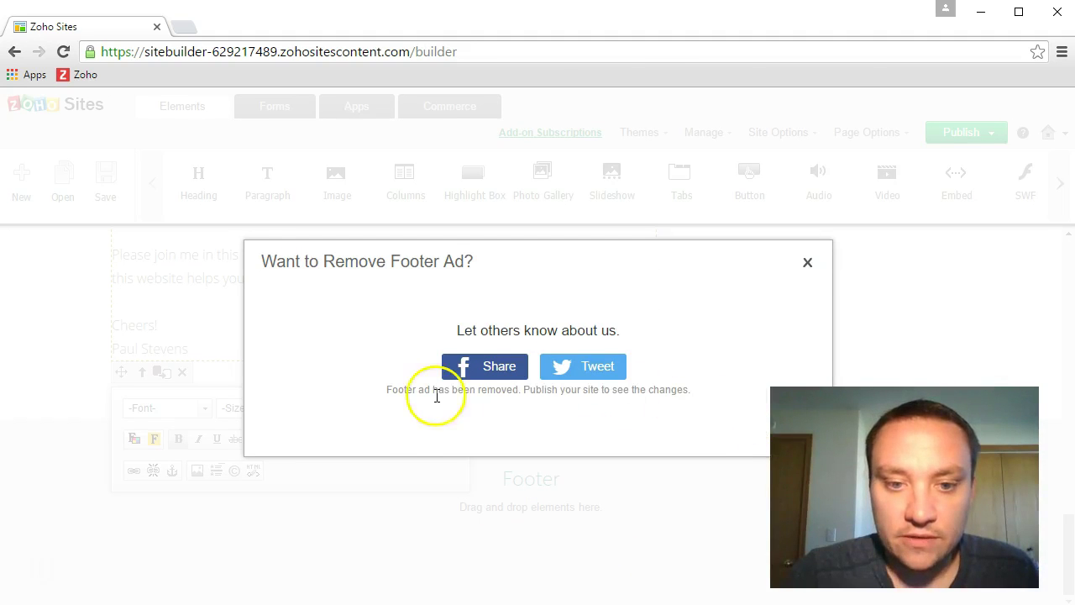
click(808, 266)
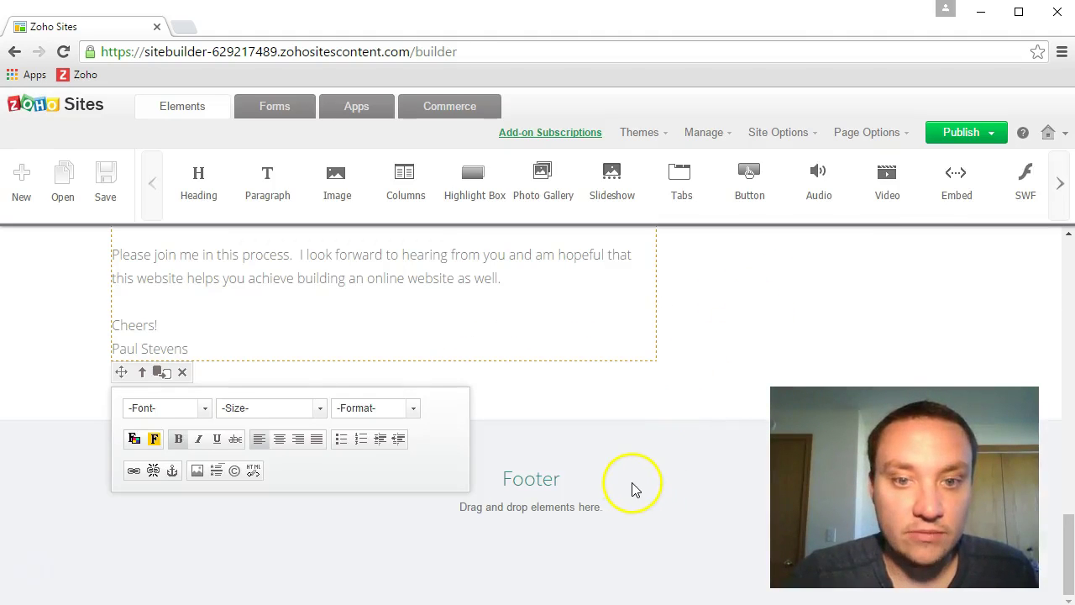
scroll(636, 488, up, 10)
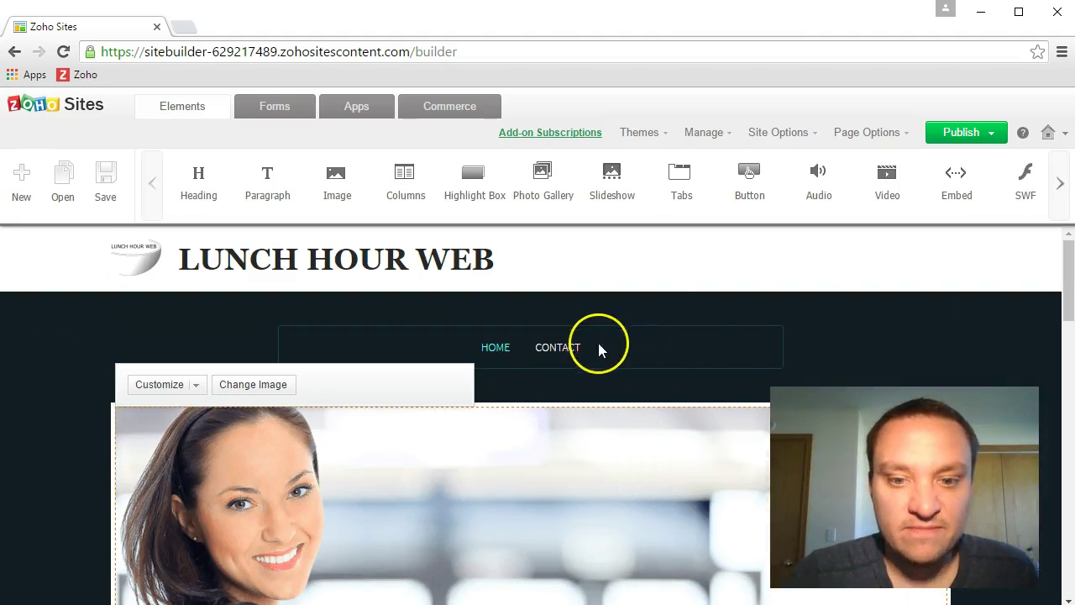
click(570, 354)
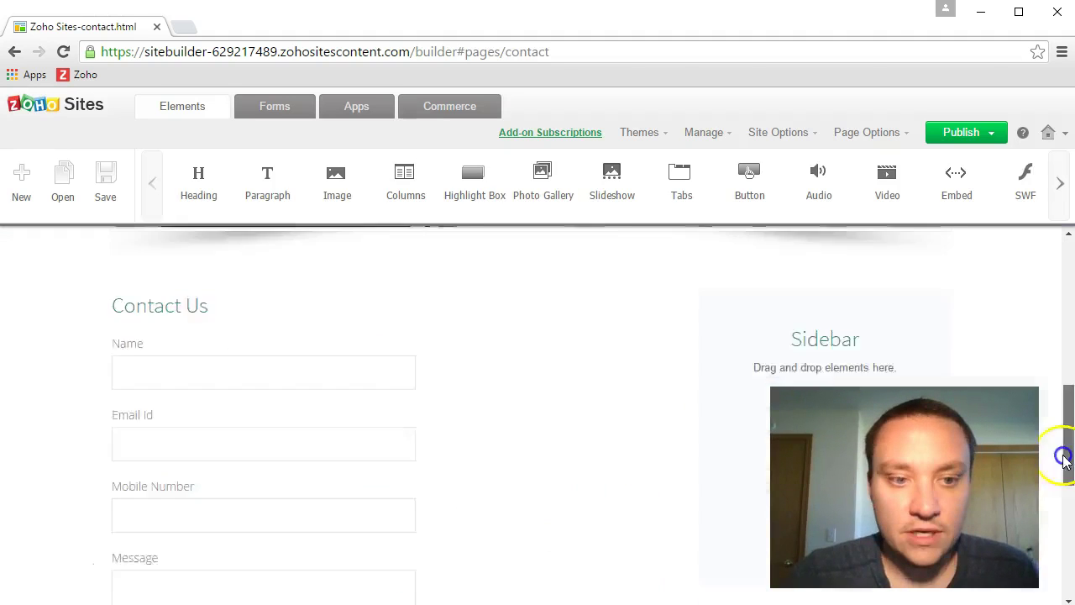
drag(1064, 456, 1060, 252)
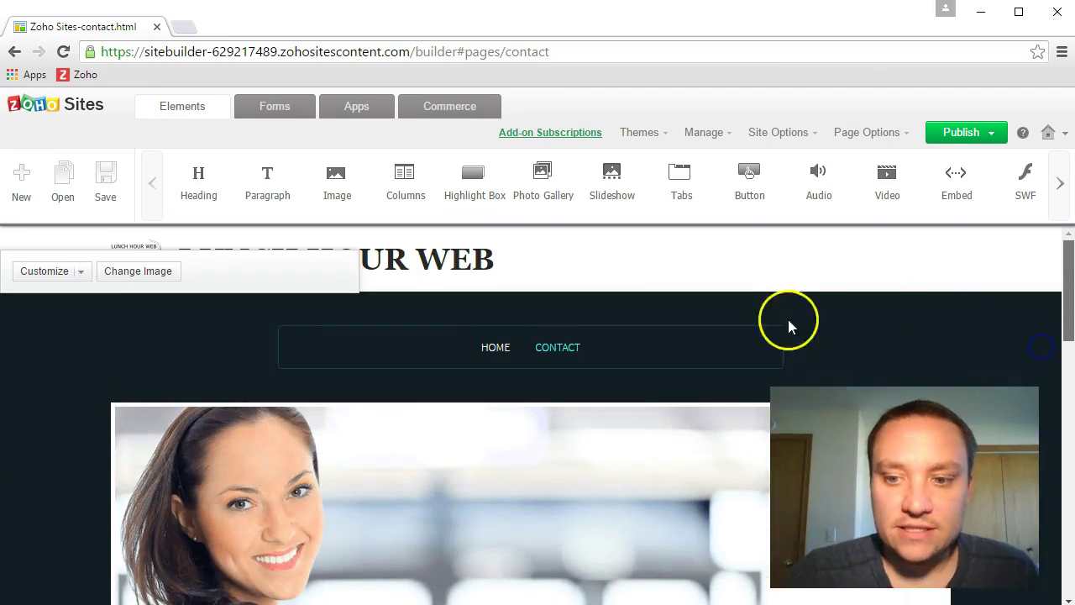
click(510, 349)
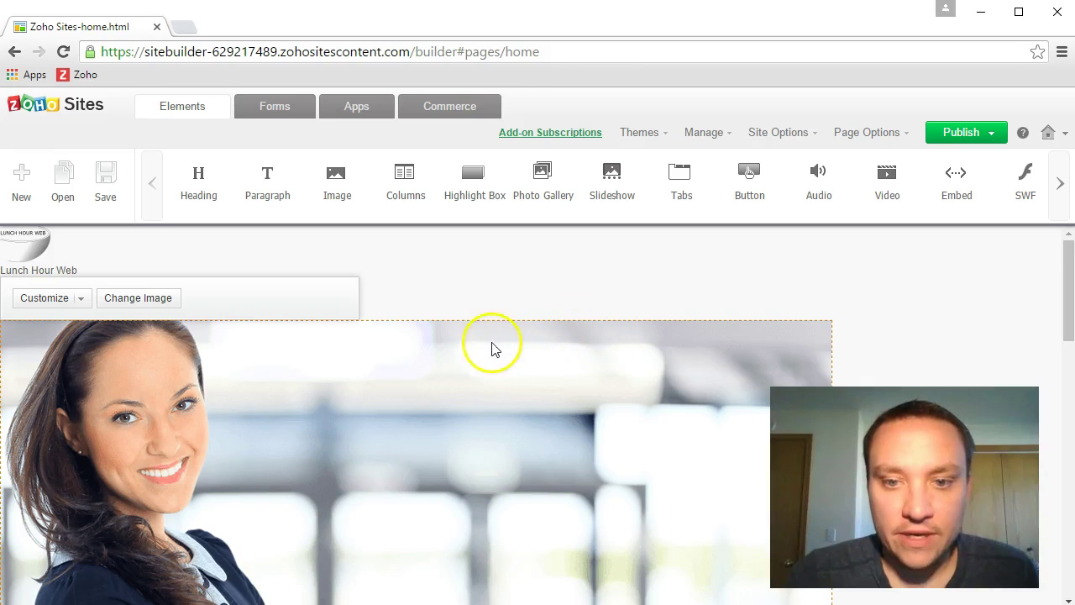
Try password-protecting the Contact page from the Pages list, revealing the $4/month Business Add-on offer.
mouse_move(588, 326)
click(603, 307)
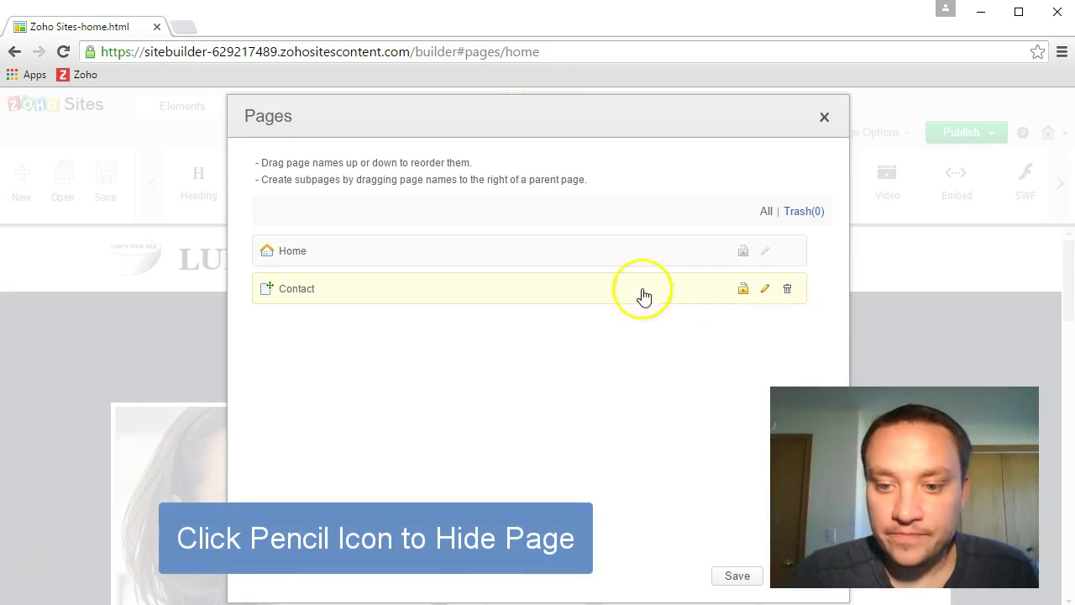
right_click(424, 286)
click(385, 317)
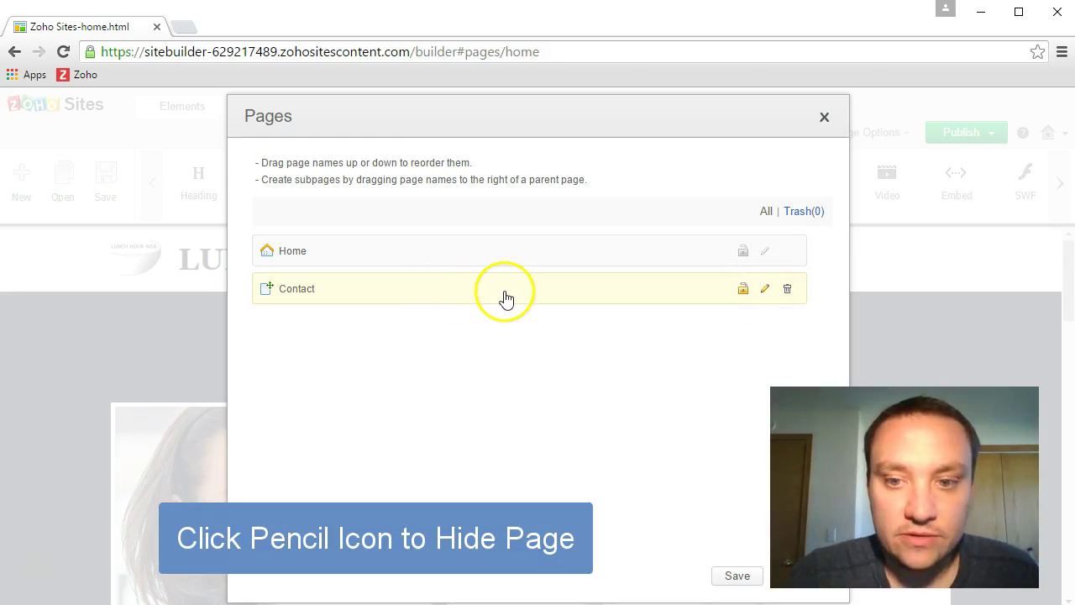
click(743, 288)
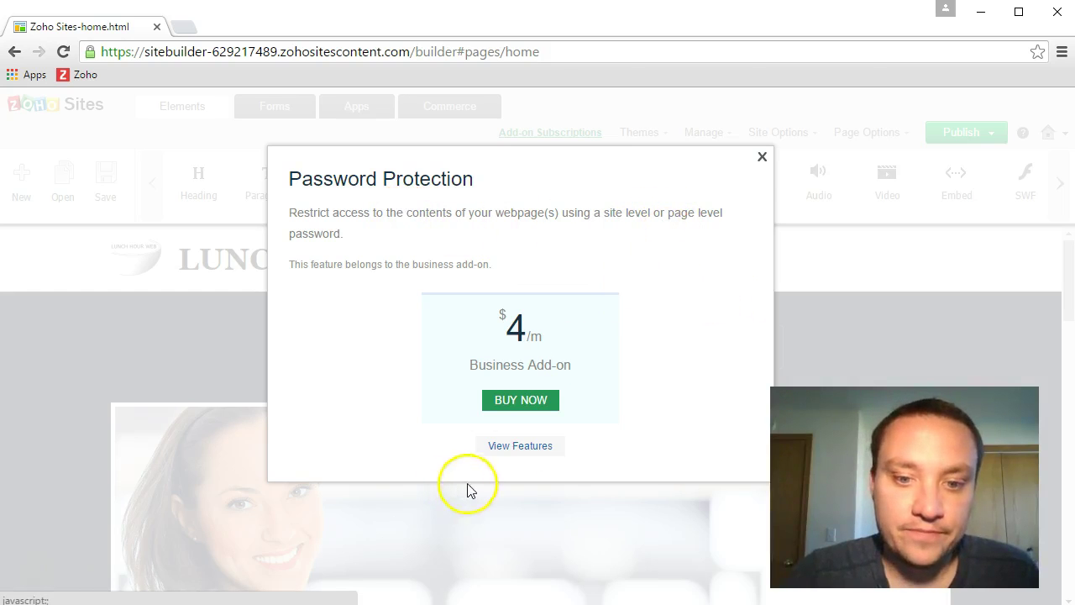
Dismiss the password protection offer and set the LHW Bowl 5.31.2016 image as the banner.
click(764, 162)
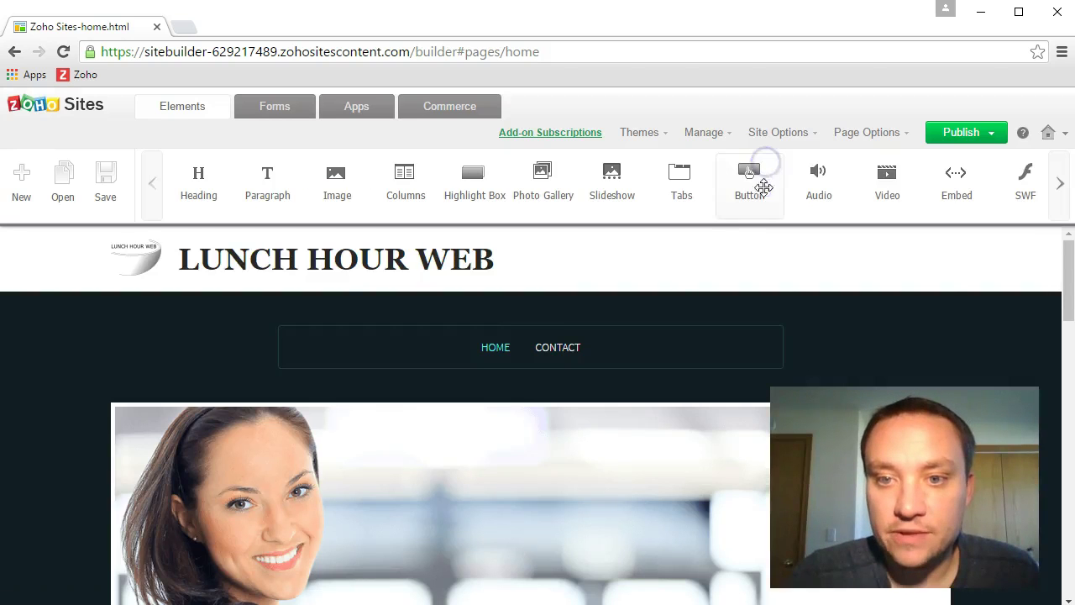
mouse_move(552, 348)
scroll(430, 381, down, 2)
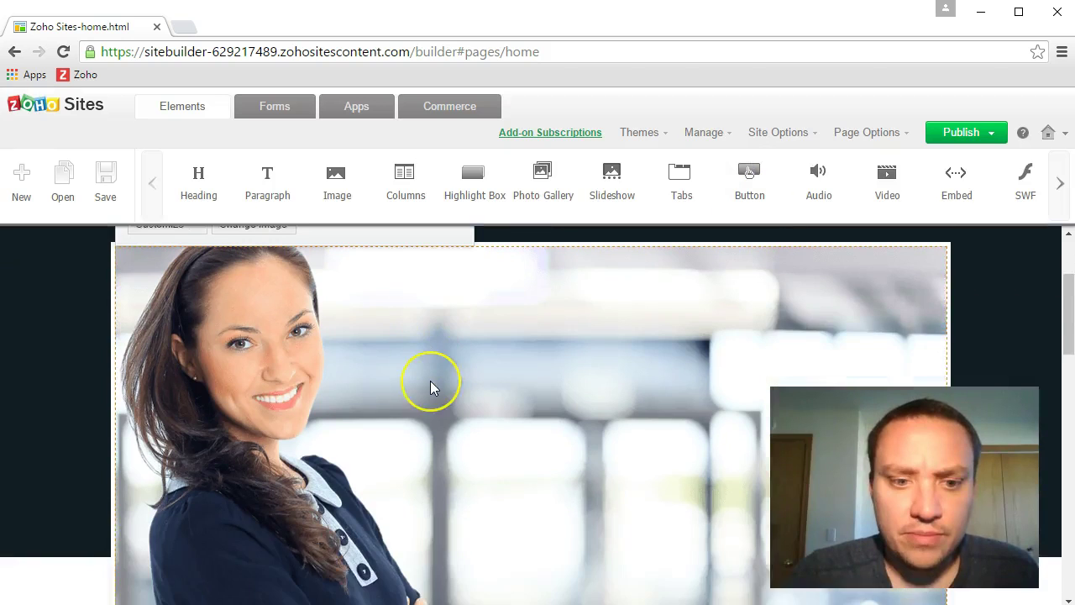
scroll(430, 381, up, 1)
click(195, 300)
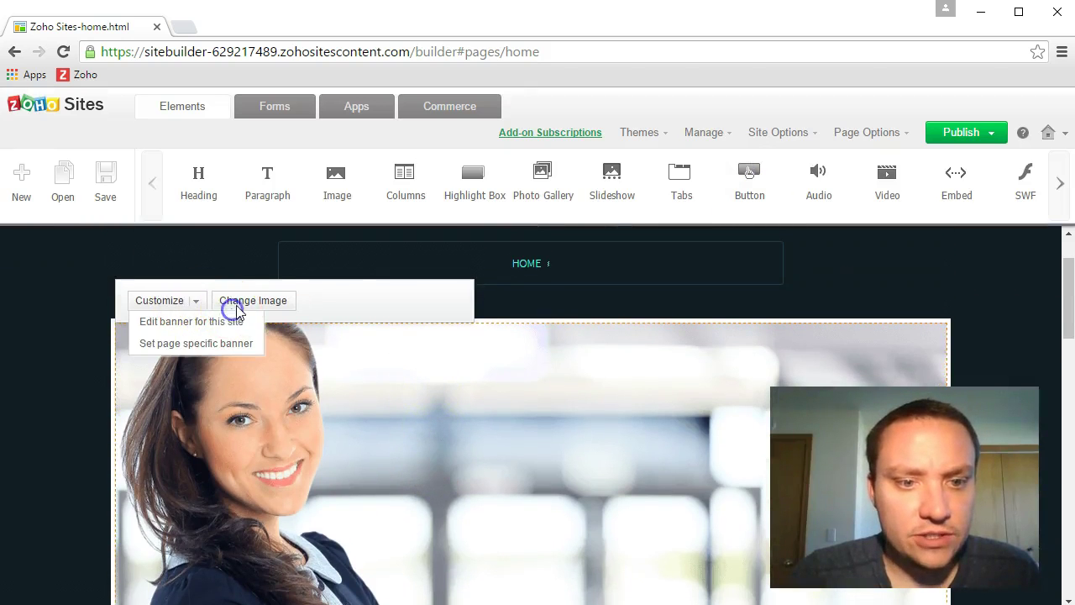
click(238, 307)
click(523, 401)
click(761, 502)
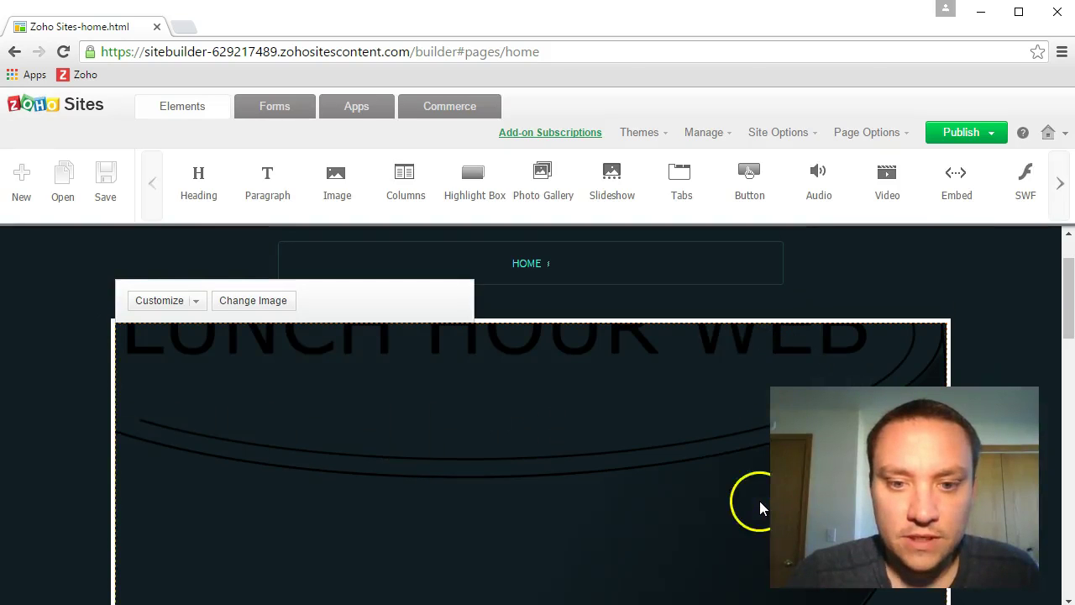
Edit the banner for the whole site and give it a white background.
click(200, 303)
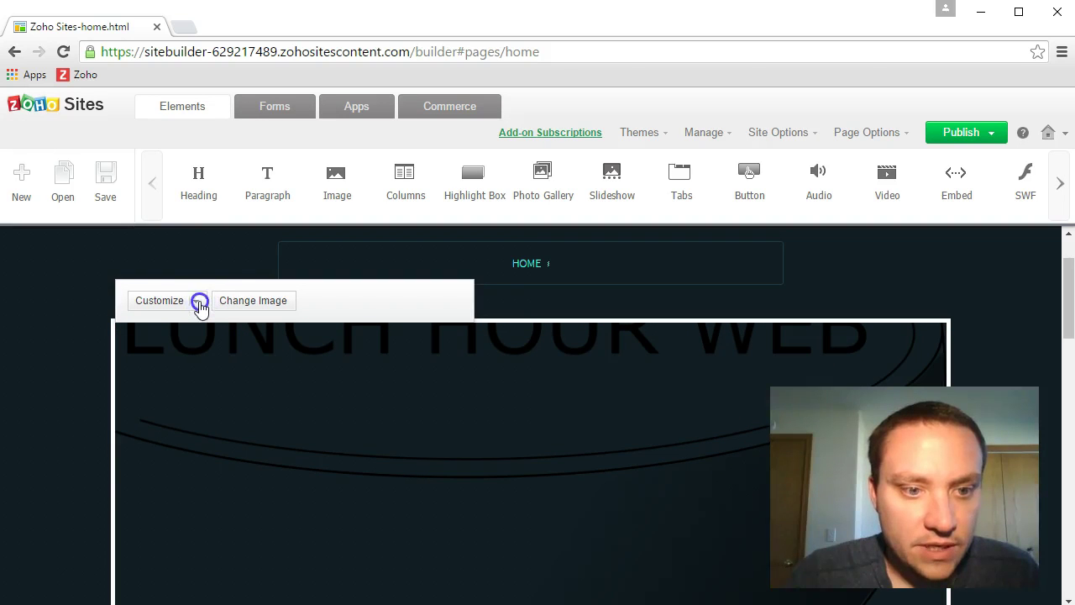
click(199, 304)
click(199, 320)
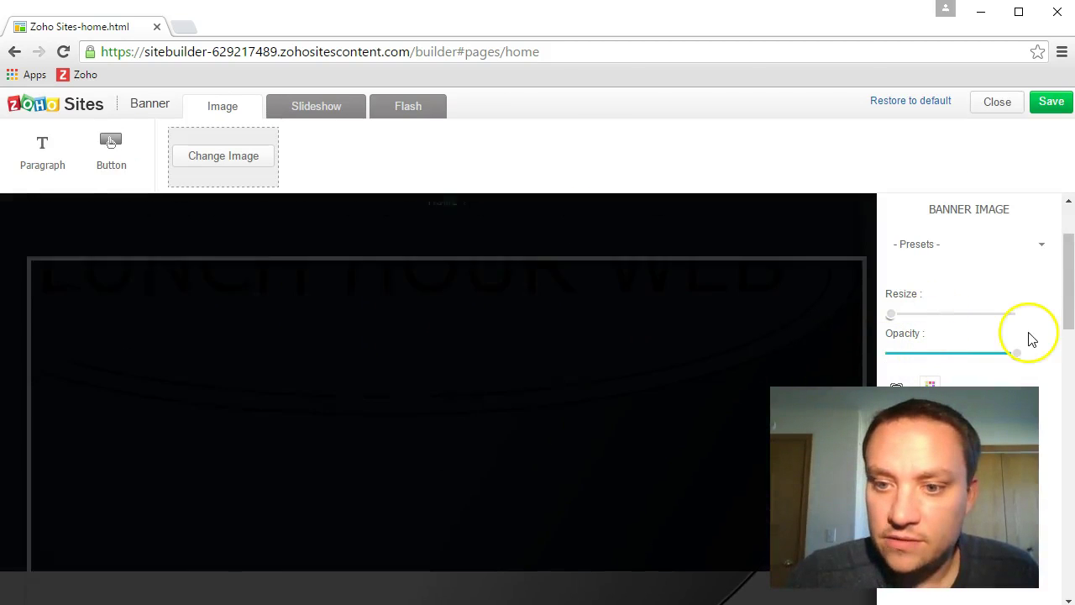
scroll(1029, 338, down, 2)
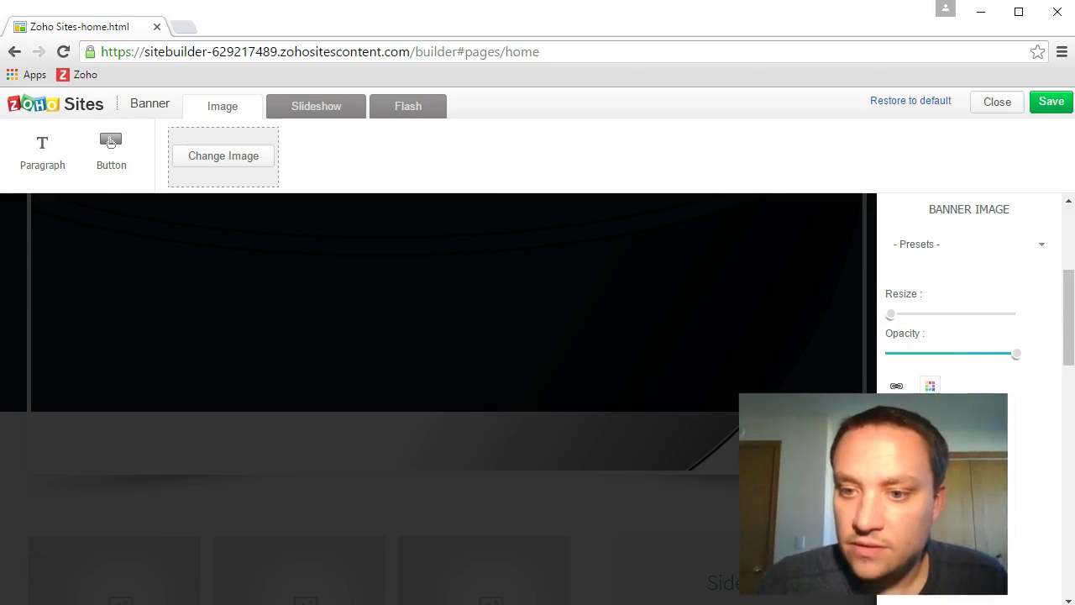
click(932, 388)
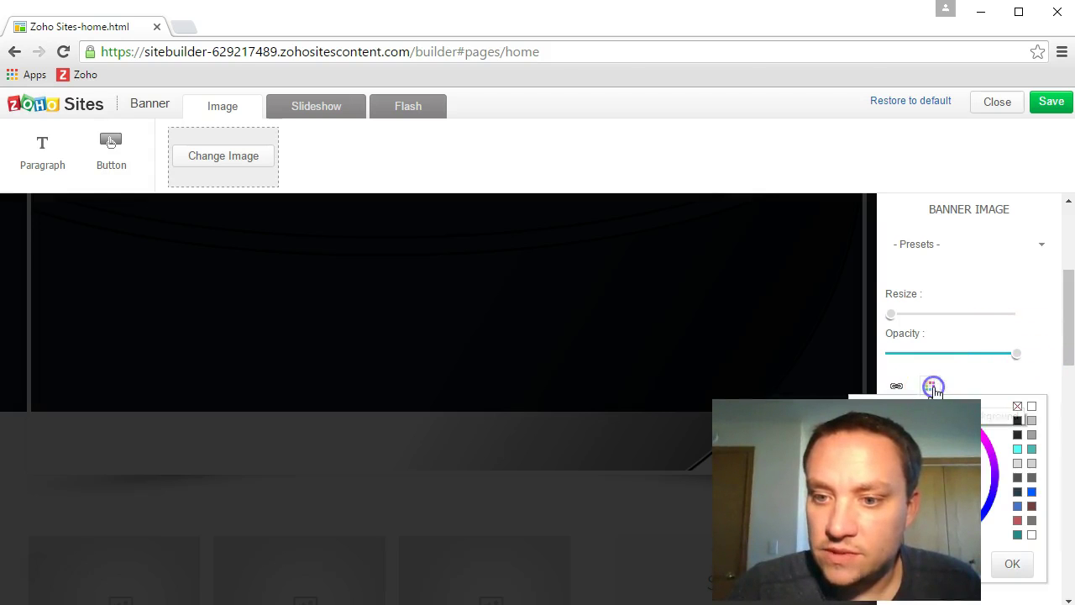
click(1031, 536)
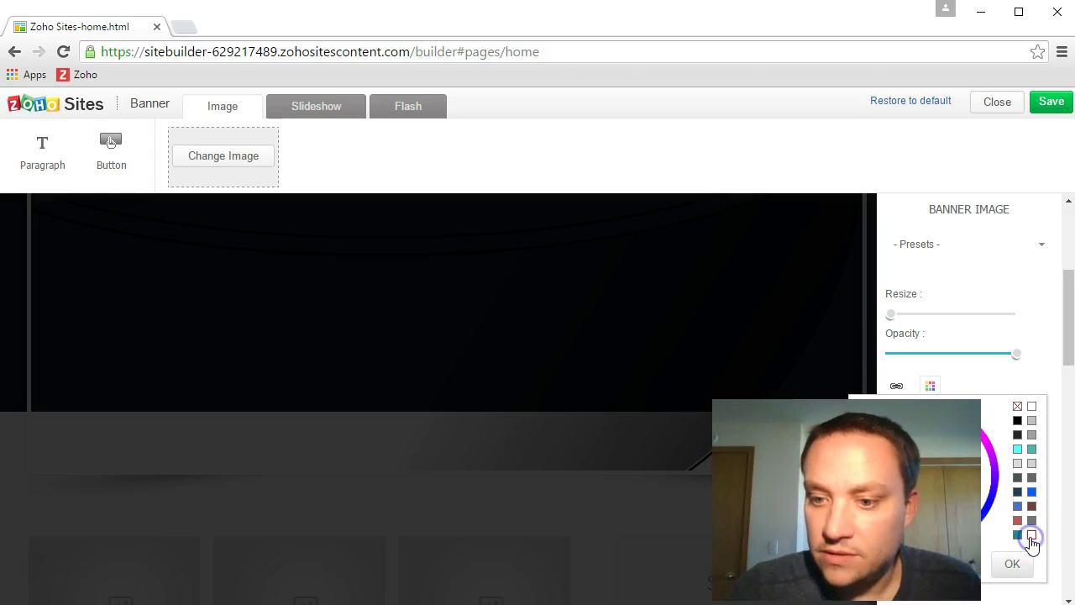
drag(1032, 539, 1031, 406)
click(1036, 515)
click(1014, 563)
Move the LUNCH HOUR WEB image down, enlarge it and adjust its opacity.
scroll(665, 328, up, 2)
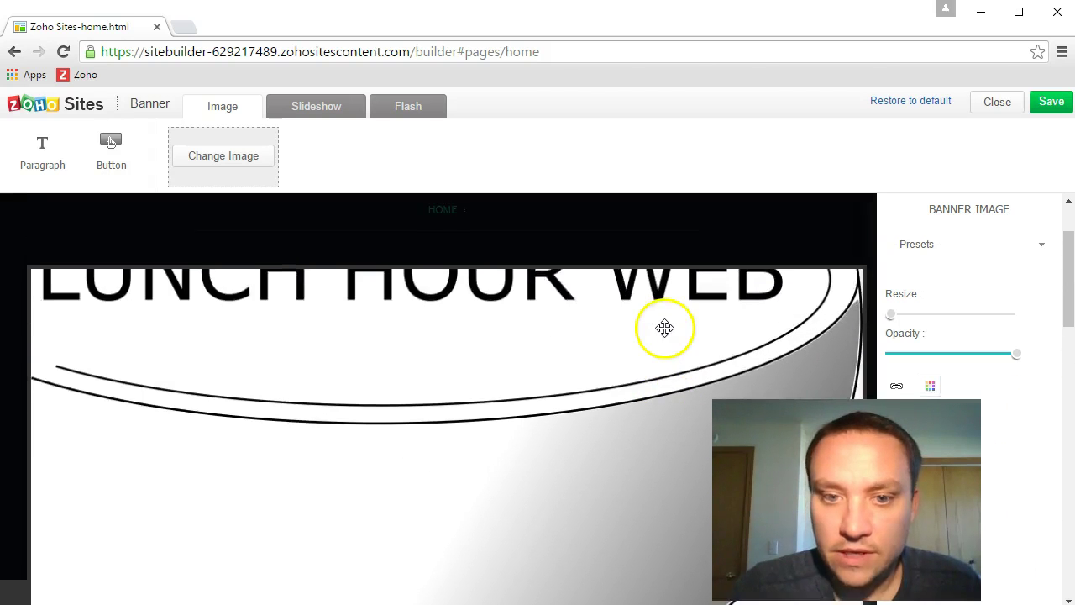
scroll(665, 328, down, 2)
drag(664, 324, 661, 414)
drag(890, 313, 842, 310)
mouse_move(1016, 354)
mouse_down()
mouse_move(881, 353)
mouse_move(1022, 358)
mouse_up()
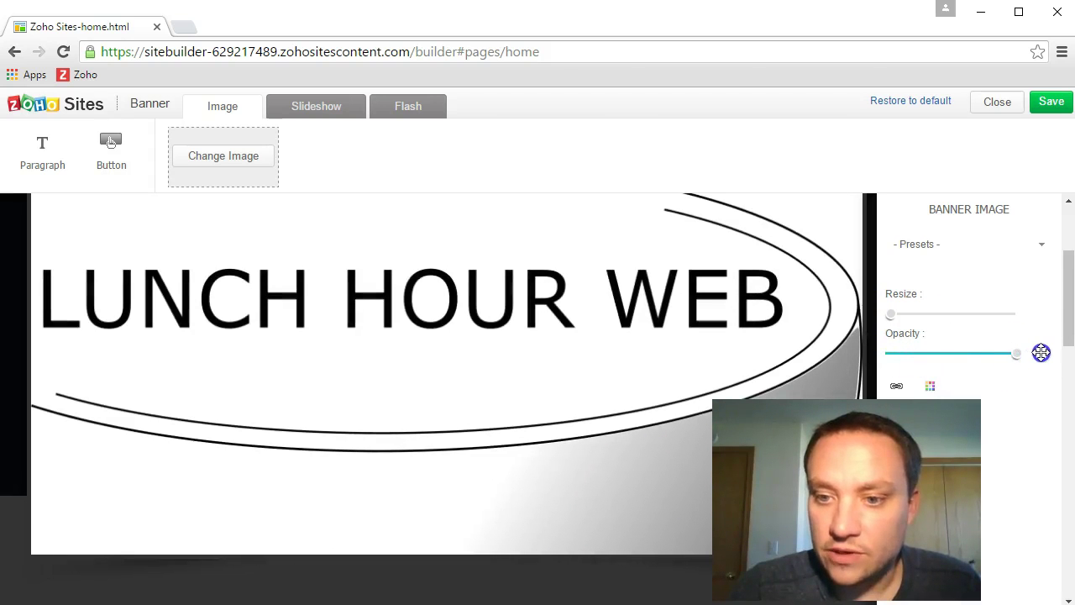
click(1042, 247)
Replace the banner elements with the Preset 1 layout and shift the content slightly down.
click(919, 338)
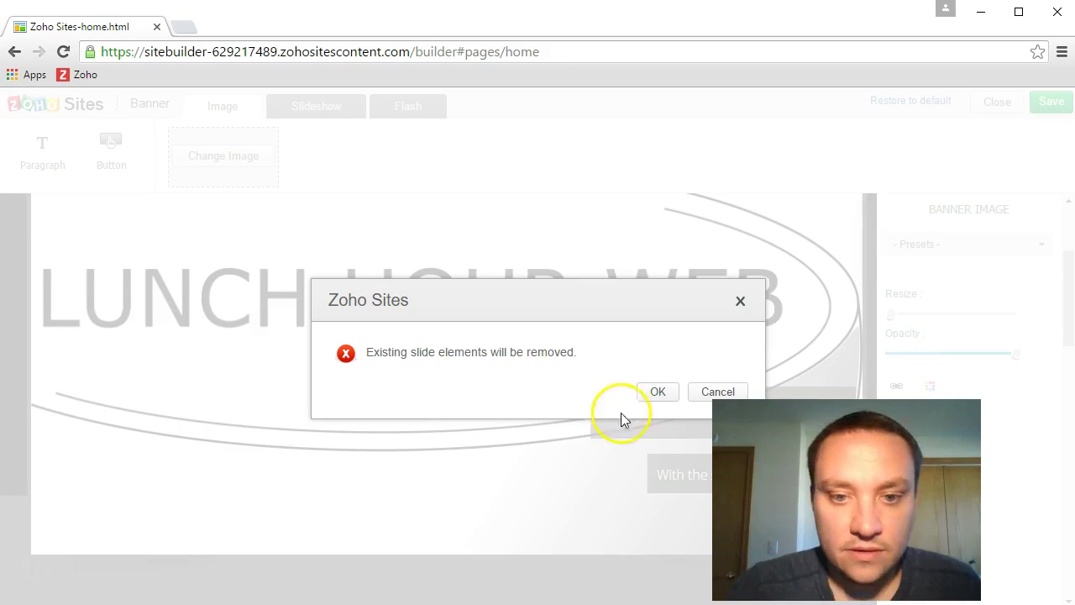
click(657, 393)
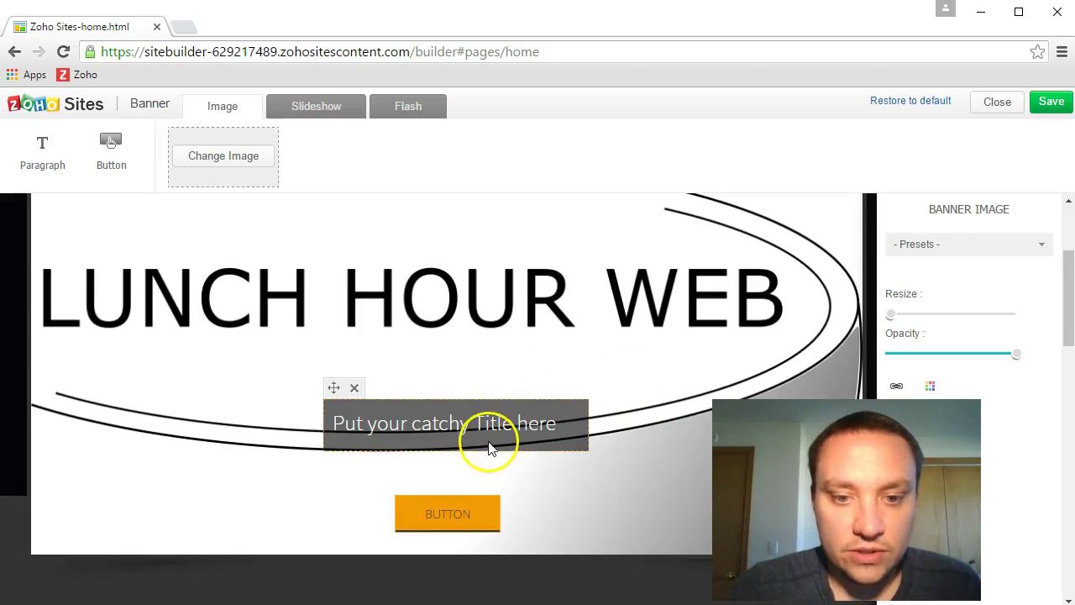
click(1029, 250)
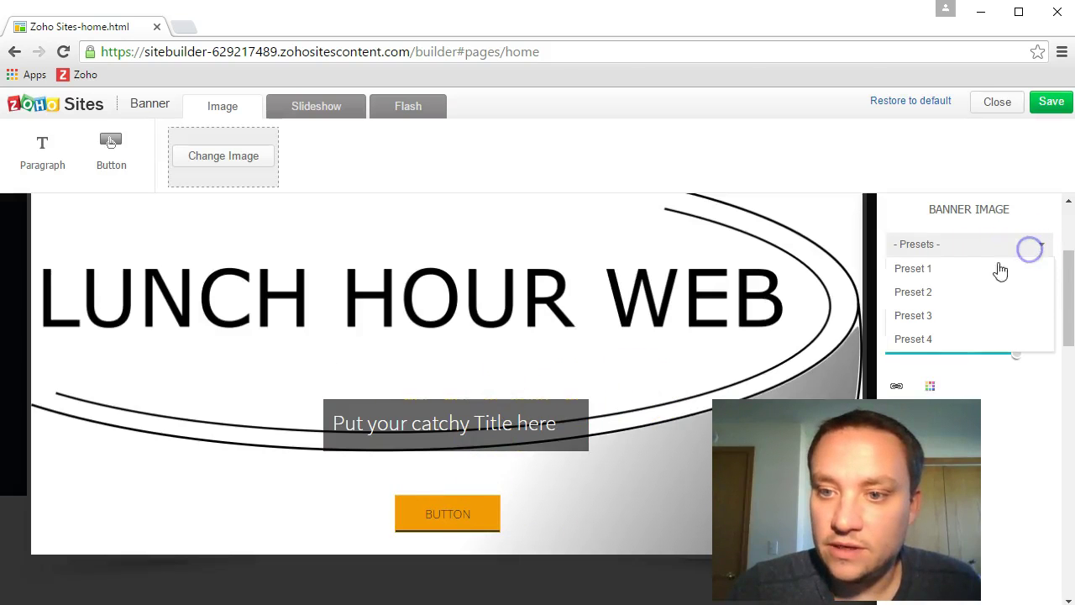
click(956, 273)
click(658, 392)
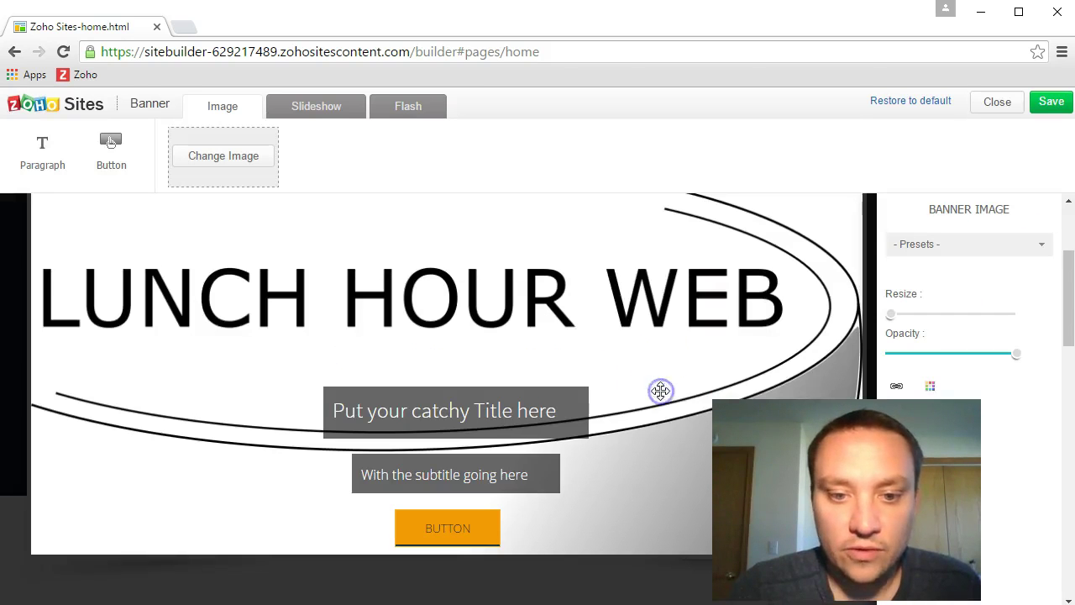
drag(665, 394, 644, 378)
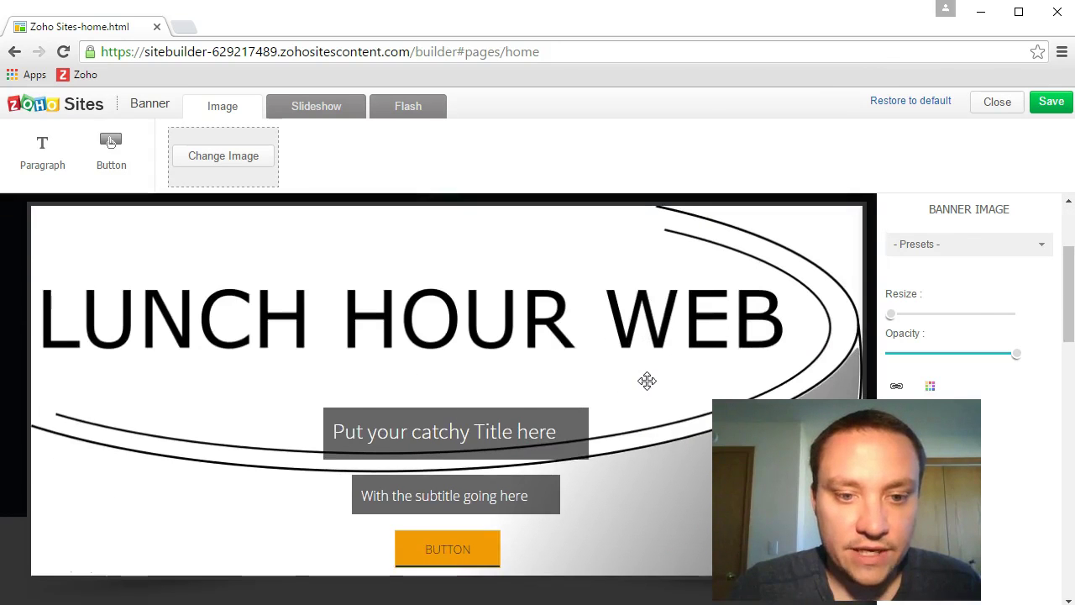
Change the banner title to 'Be the first to know!' and subtitle to 'Sign up for our newsletter!'.
click(540, 431)
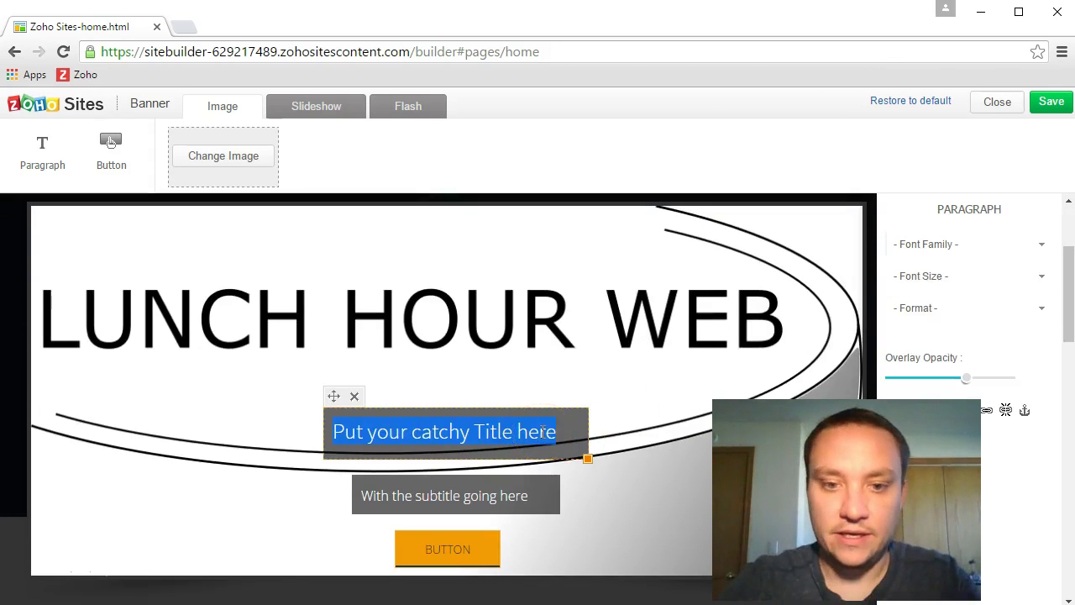
text(Be)
click(523, 485)
text(the first to know!)
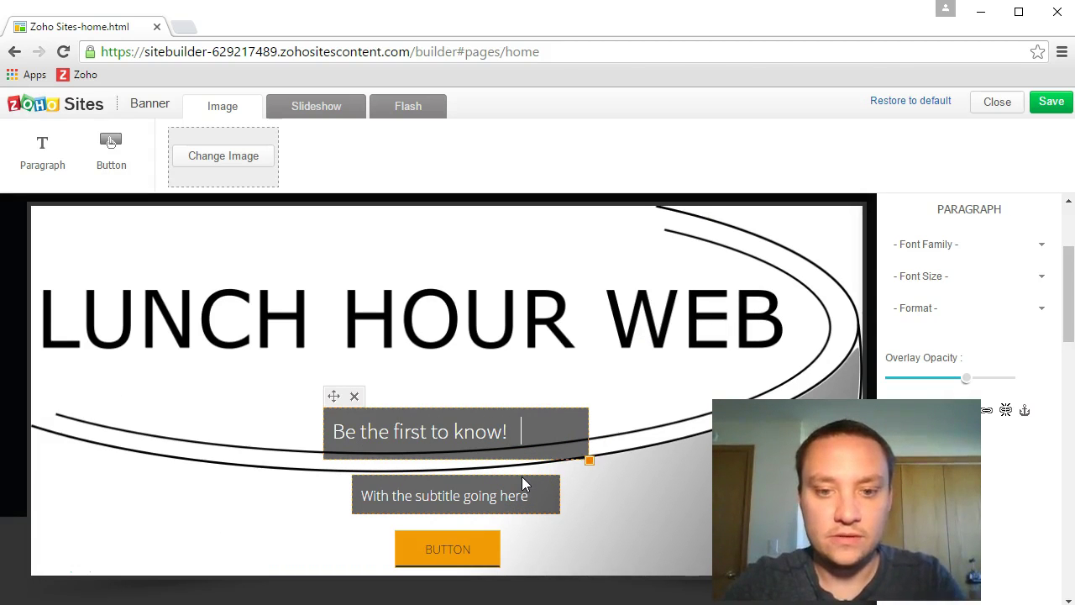
triple_click(481, 497)
text(S)
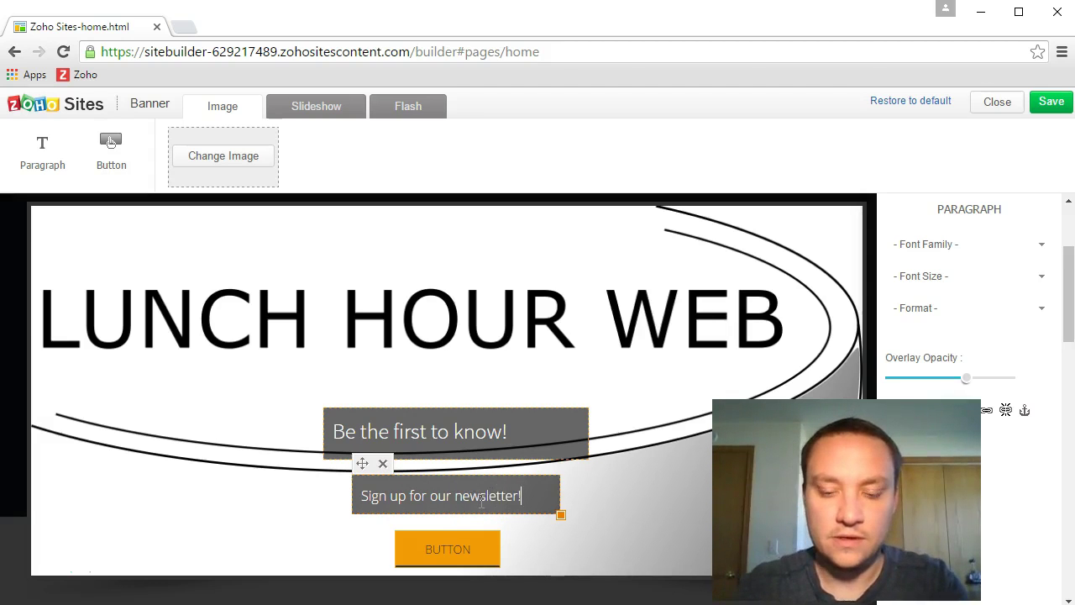
text(ign up for our newsletter!)
Narrow the title and subtitle boxes to fit their text and nudge them into position.
click(561, 515)
drag(559, 515, 539, 517)
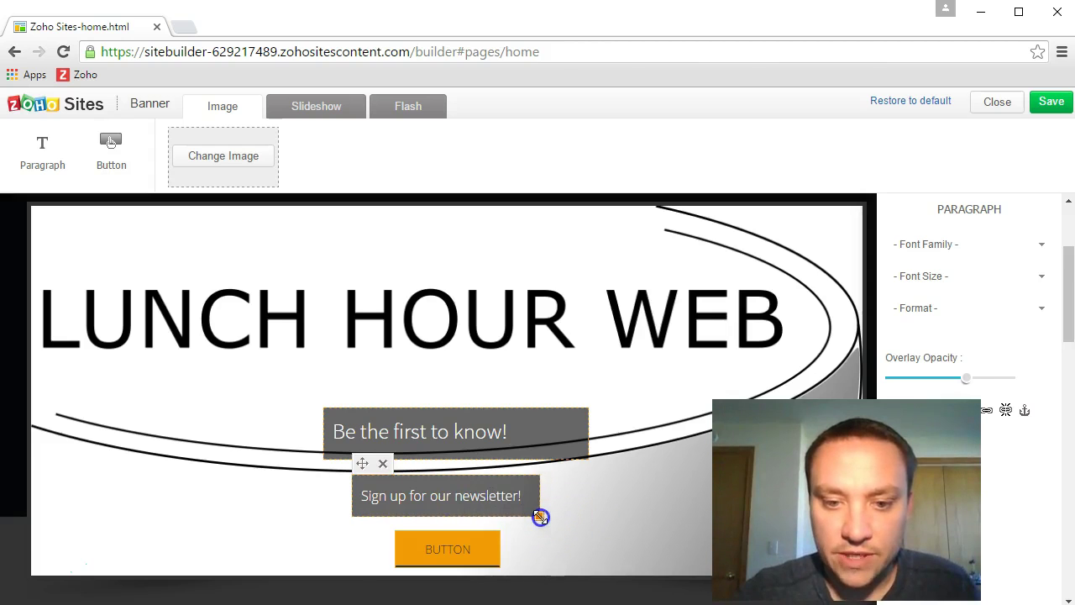
click(575, 445)
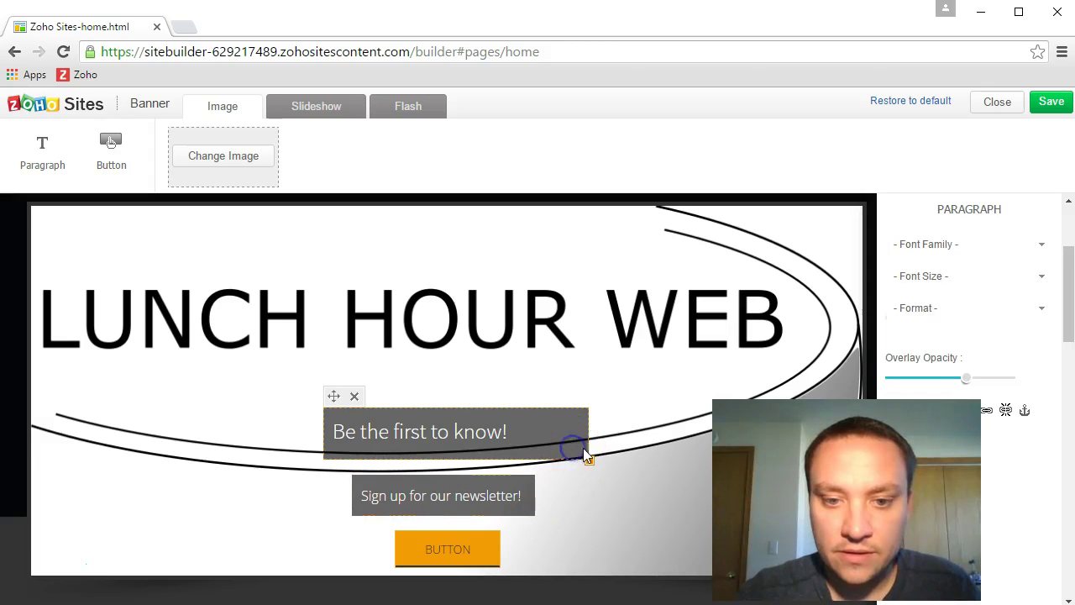
drag(588, 458, 532, 453)
drag(337, 394, 359, 392)
click(391, 493)
drag(360, 458, 369, 462)
click(370, 462)
drag(357, 397, 359, 403)
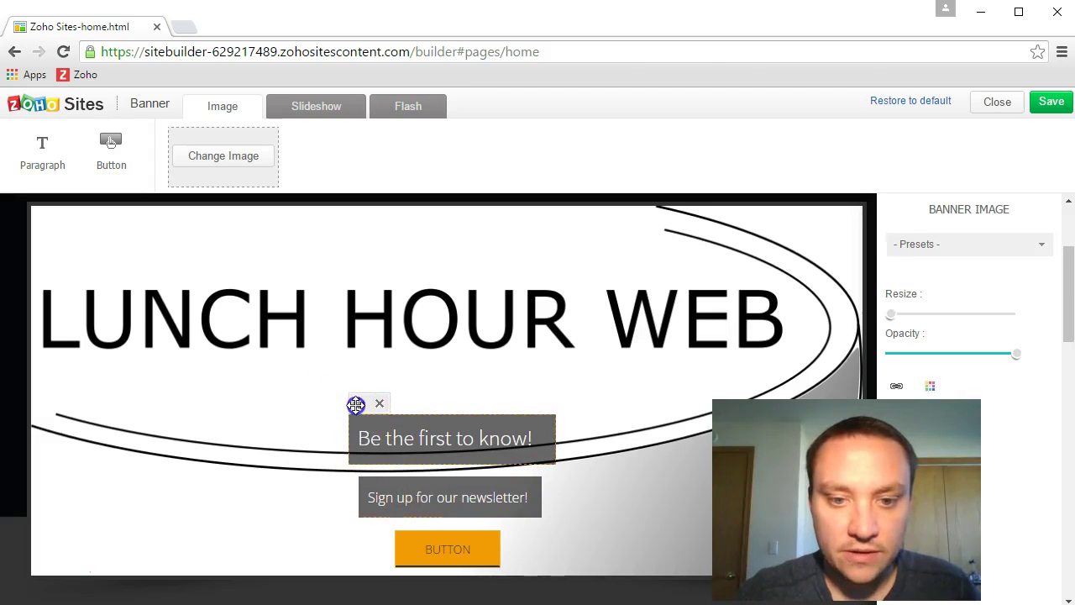
click(436, 546)
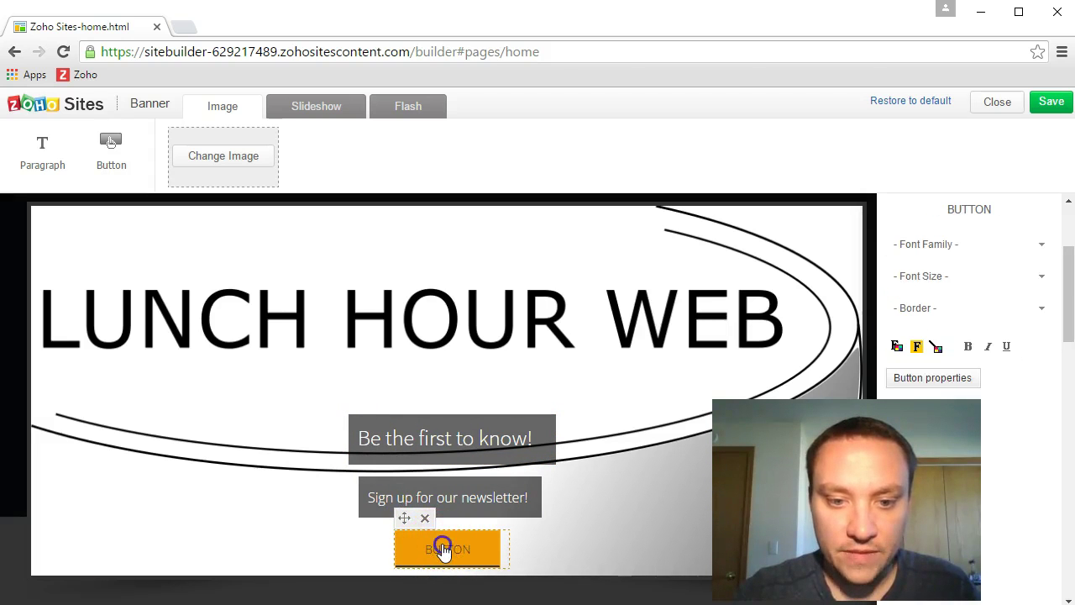
Link the SIGN UP button to an e-mail with the subject 'I'd love to hear more!'.
click(927, 378)
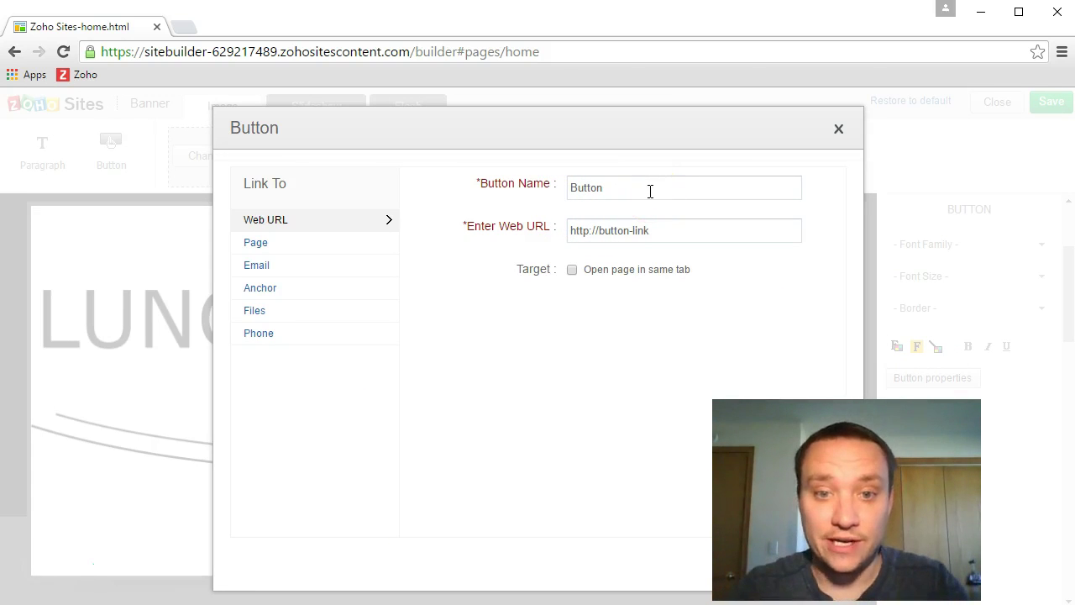
click(348, 266)
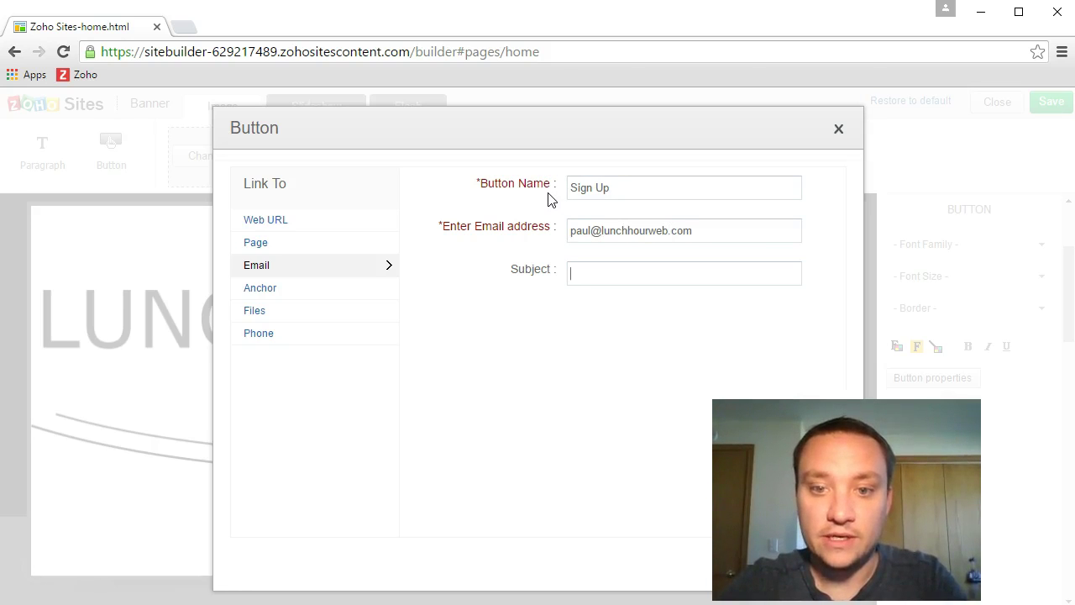
click(547, 204)
text(L)
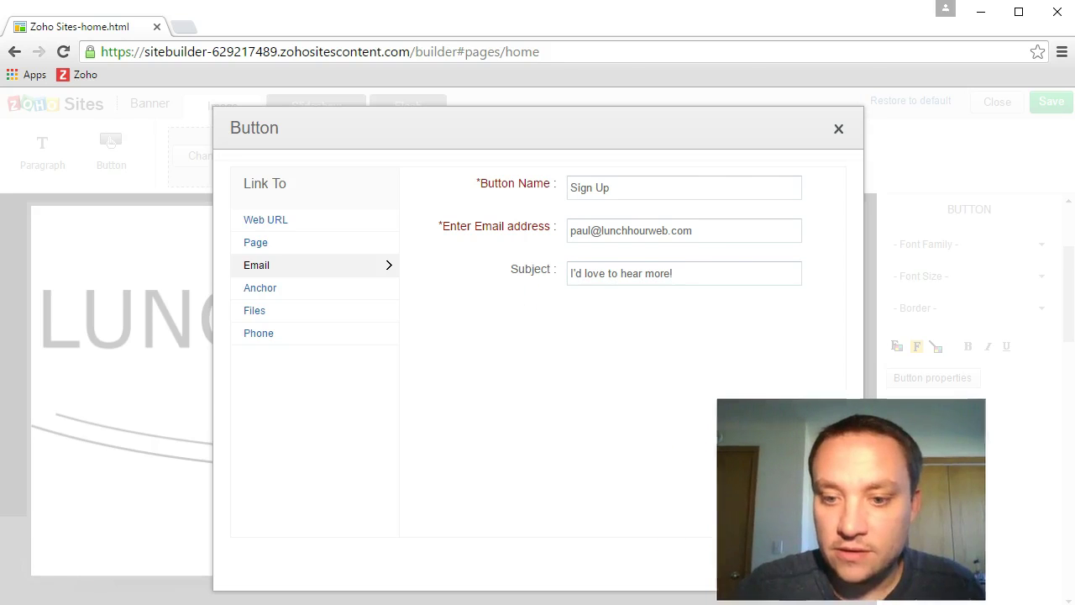
click(753, 565)
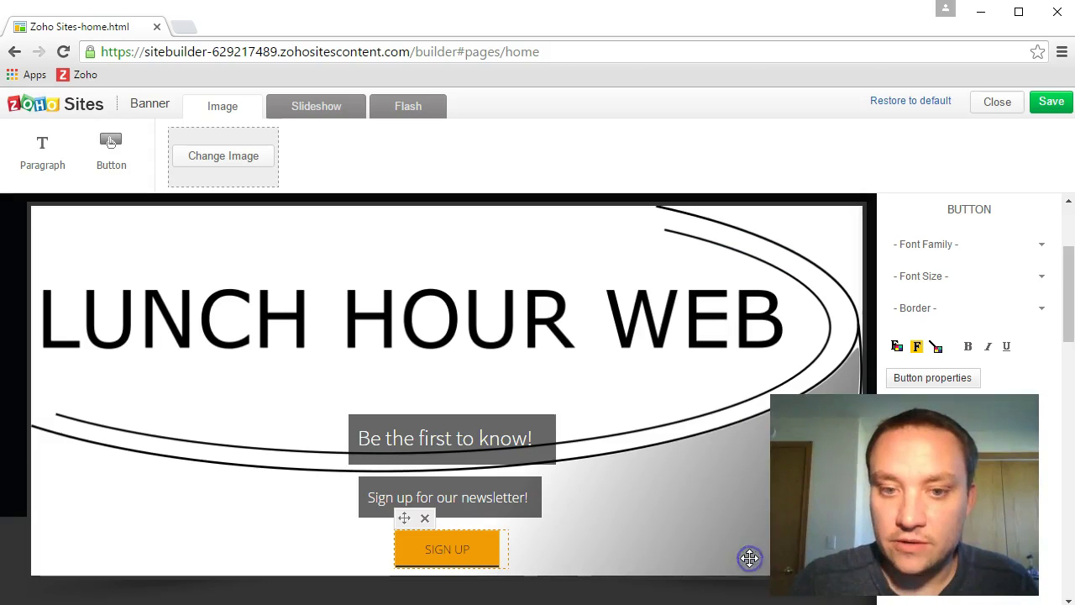
Save the banner edits, then scroll the homepage and test the SIGN UP button's link.
click(609, 538)
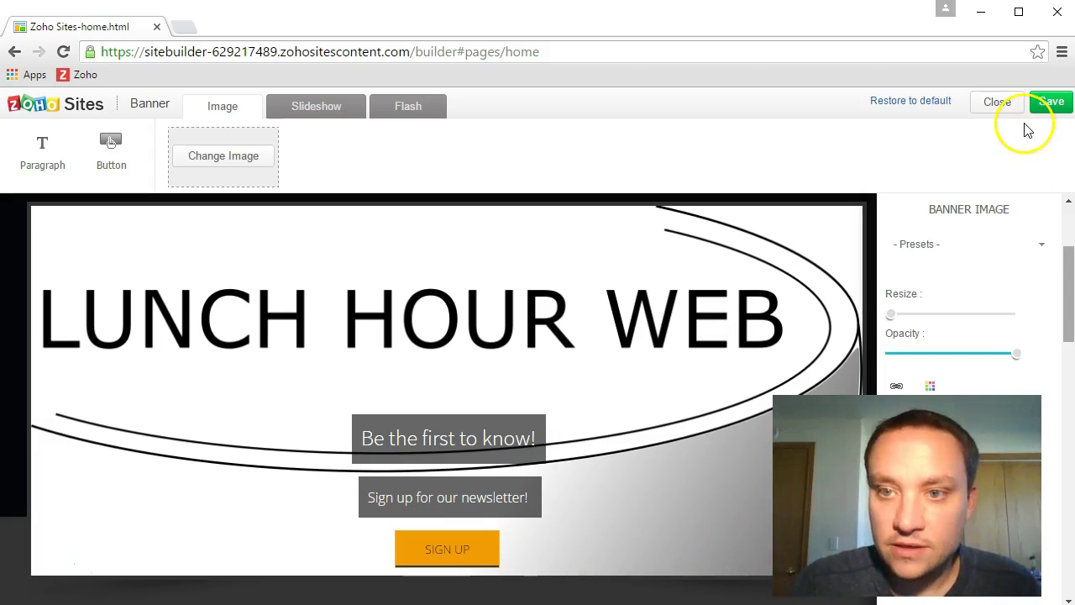
click(1050, 104)
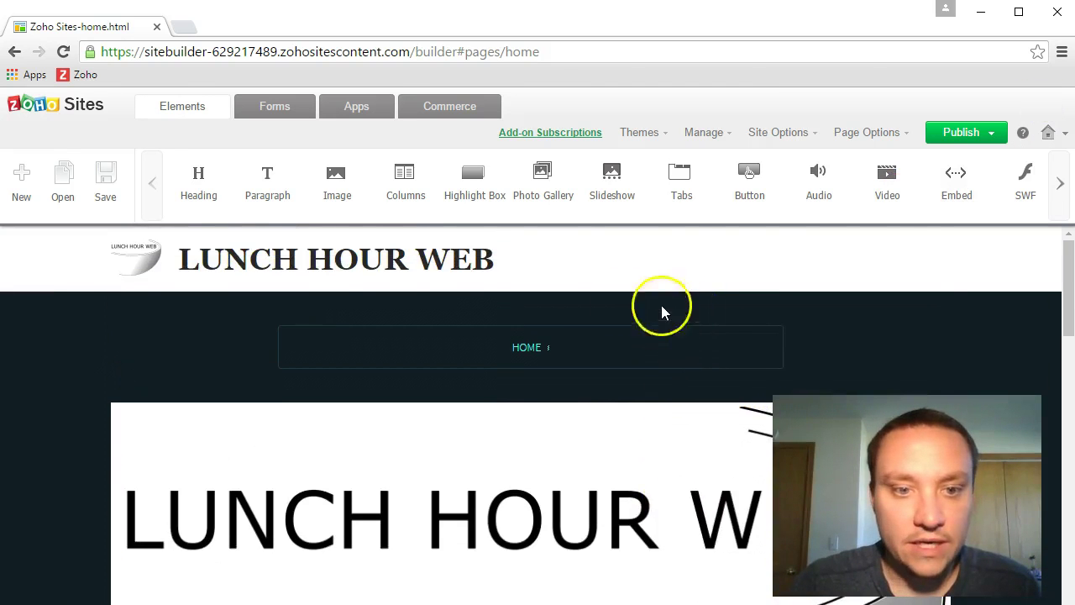
mouse_move(132, 261)
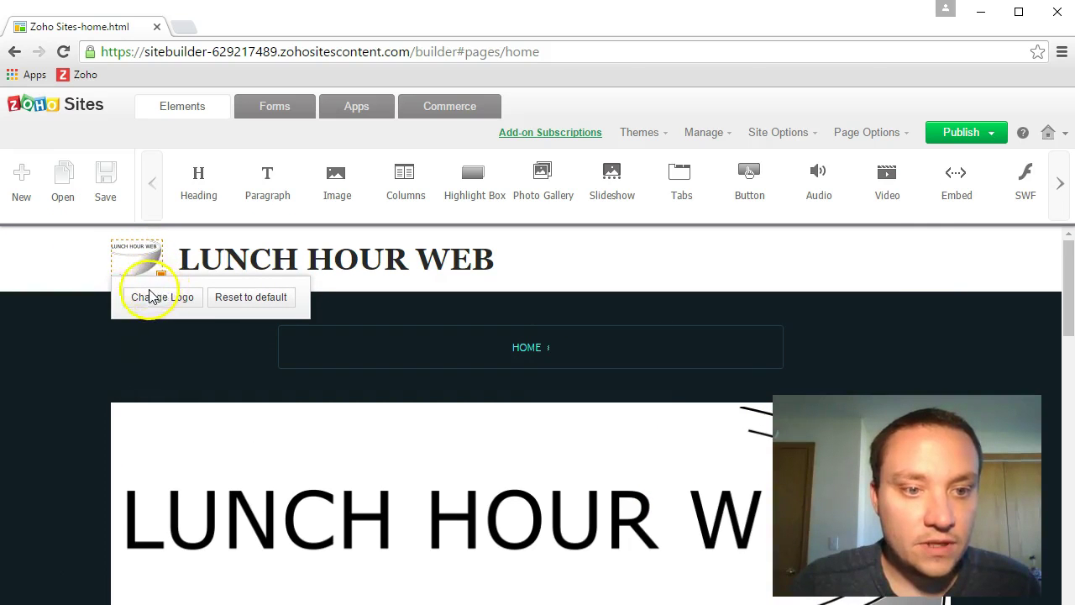
scroll(130, 340, down, 2)
scroll(130, 336, down, 2)
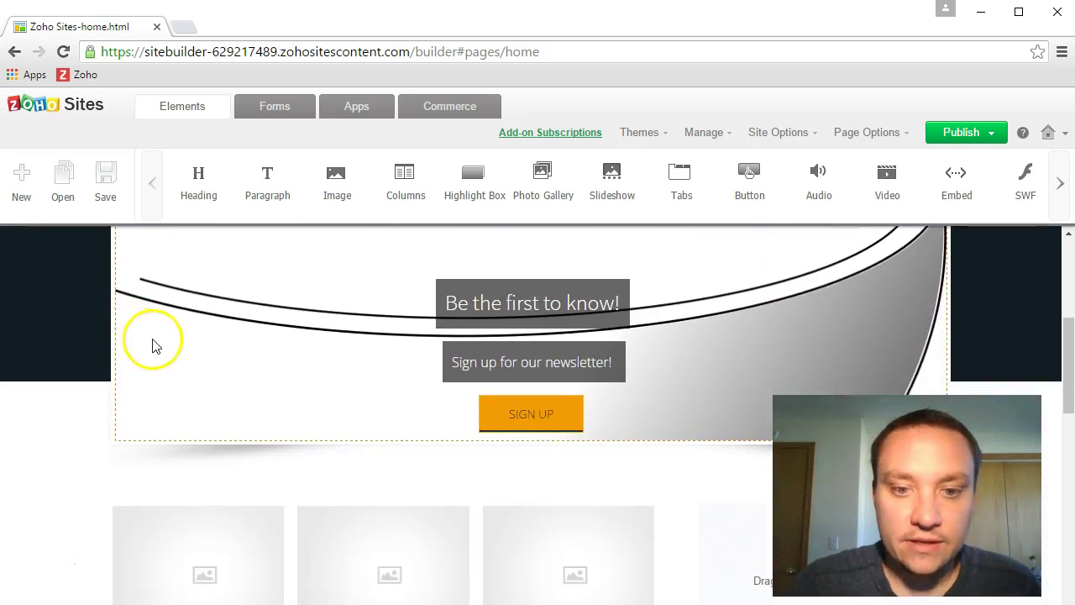
scroll(152, 343, up, 4)
scroll(293, 365, down, 3)
scroll(218, 374, down, 1)
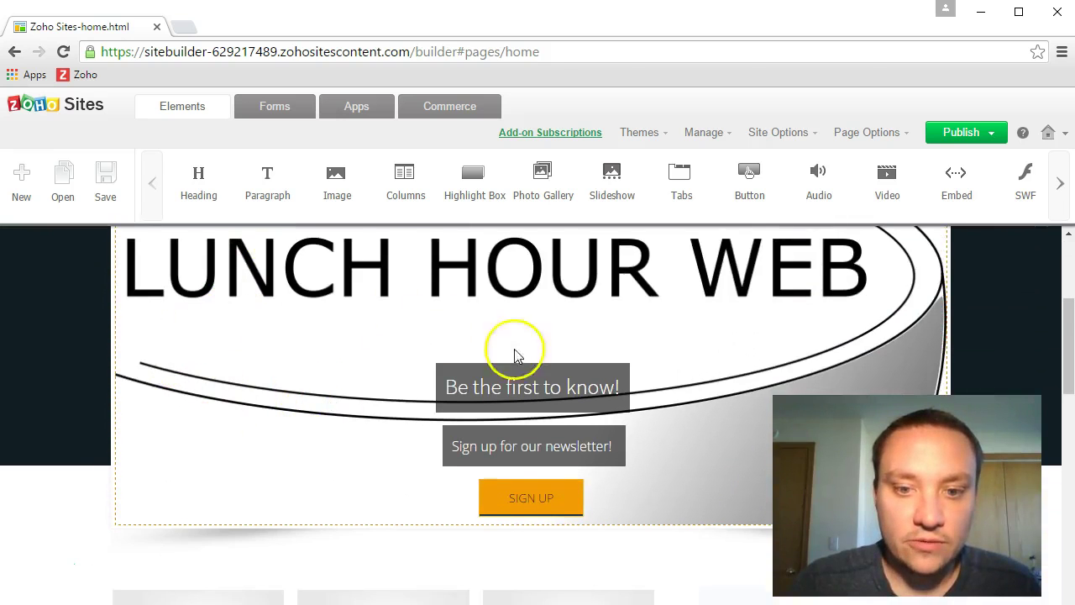
click(497, 513)
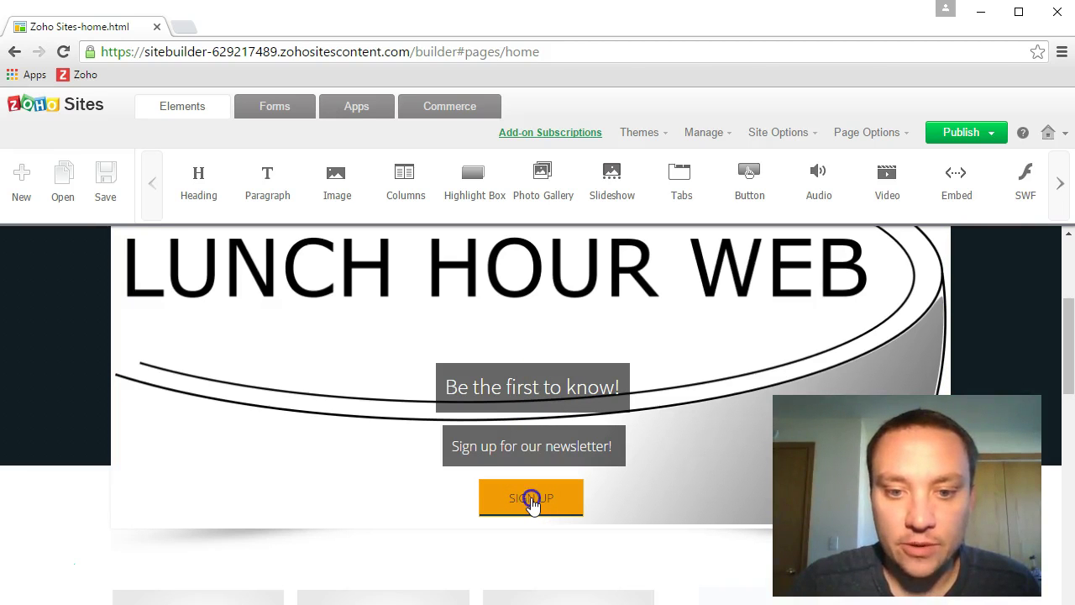
scroll(230, 346, down, 2)
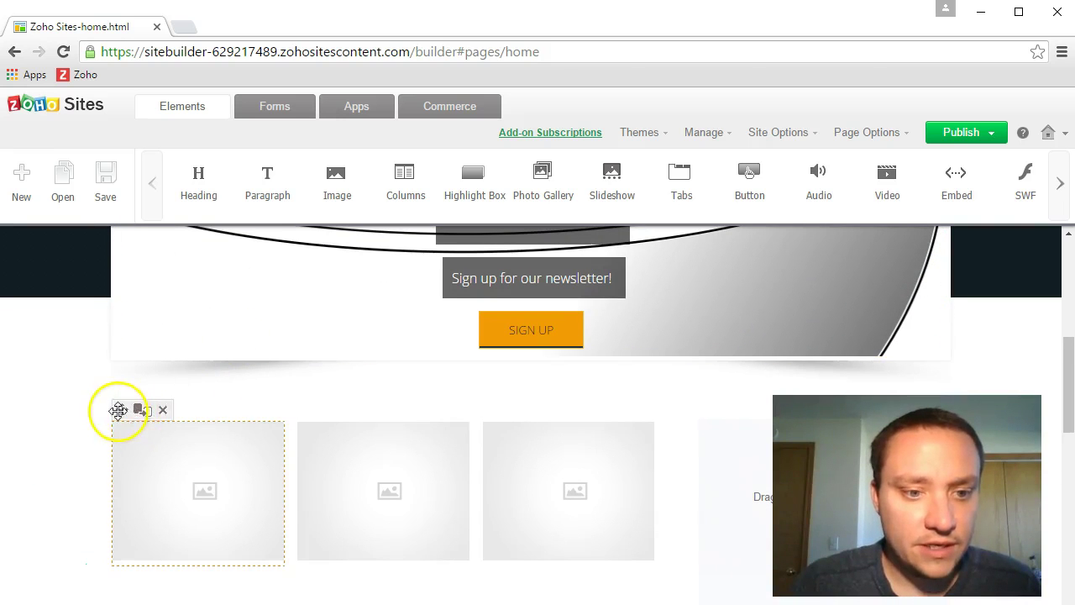
Add headings above the first two image columns, titling the second 'OBTAIN DOMAIN NAME'.
drag(208, 190, 252, 347)
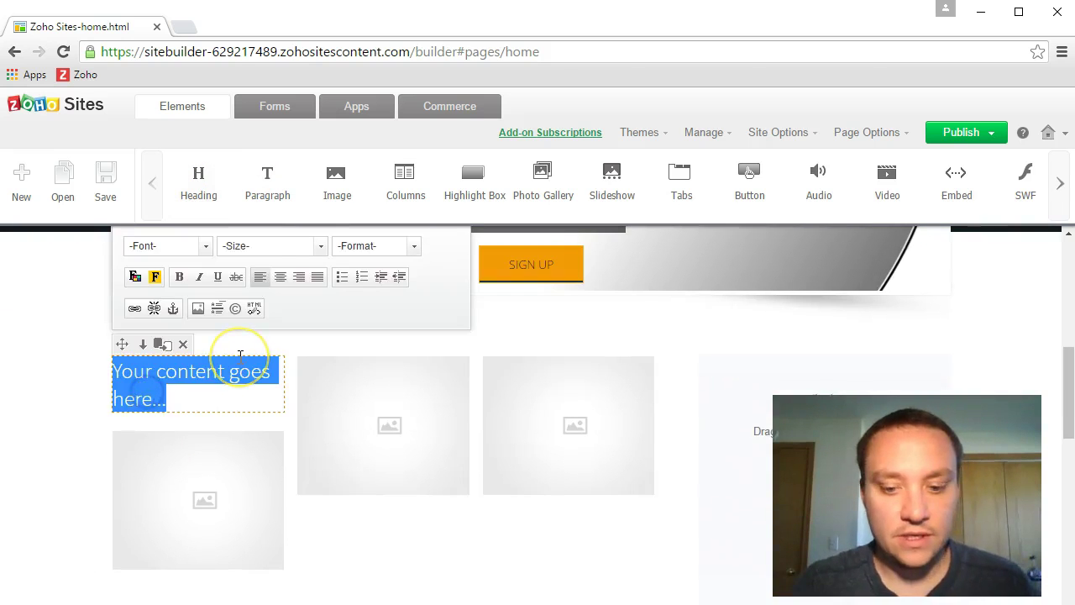
key(BackSpace)
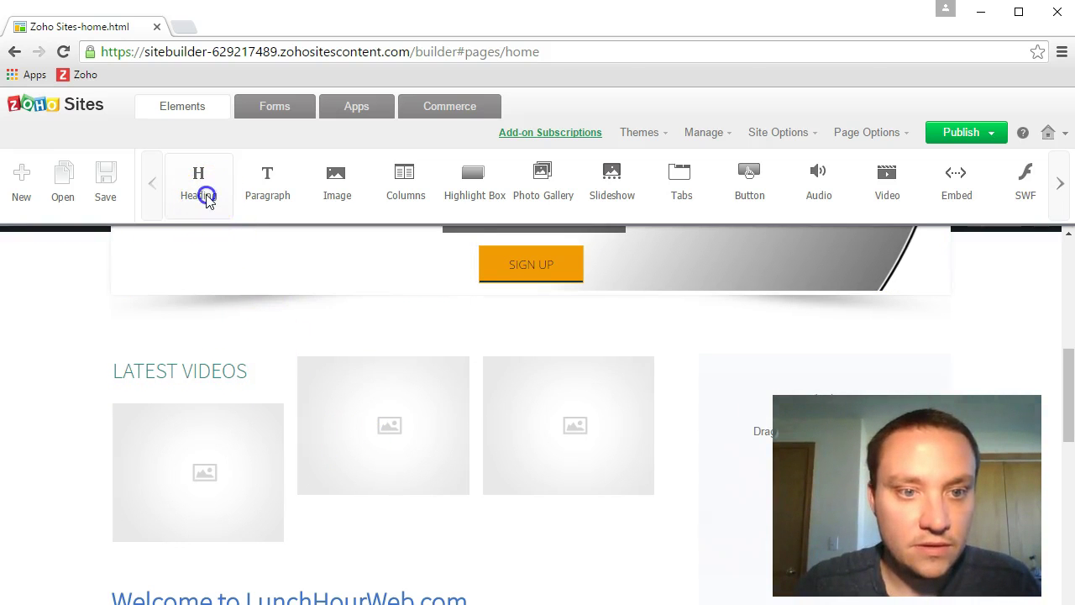
drag(208, 200, 535, 398)
click(353, 371)
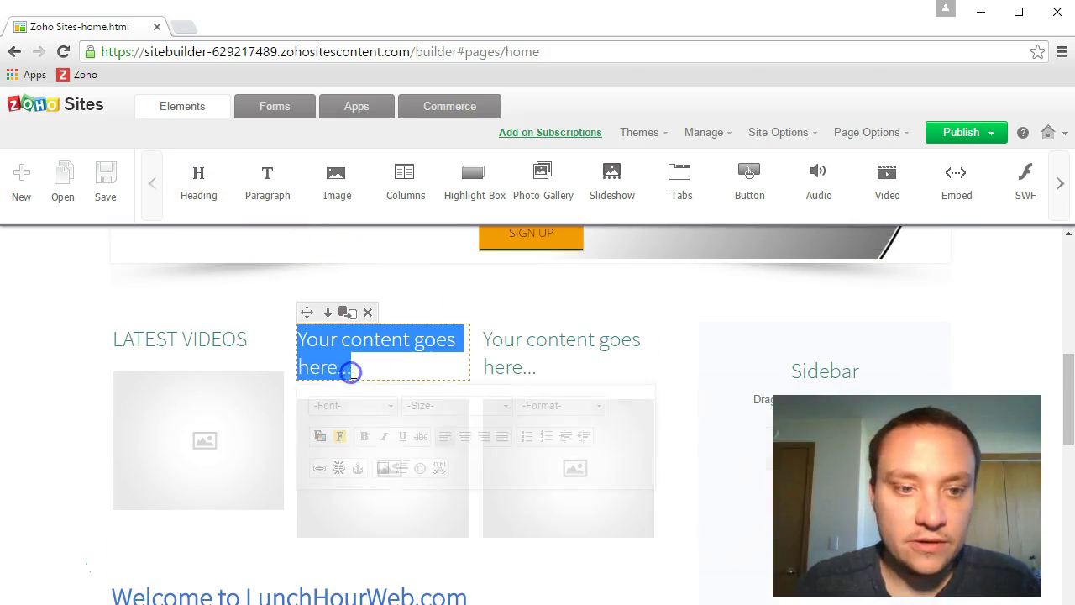
key(BackSpace)
text(OB)
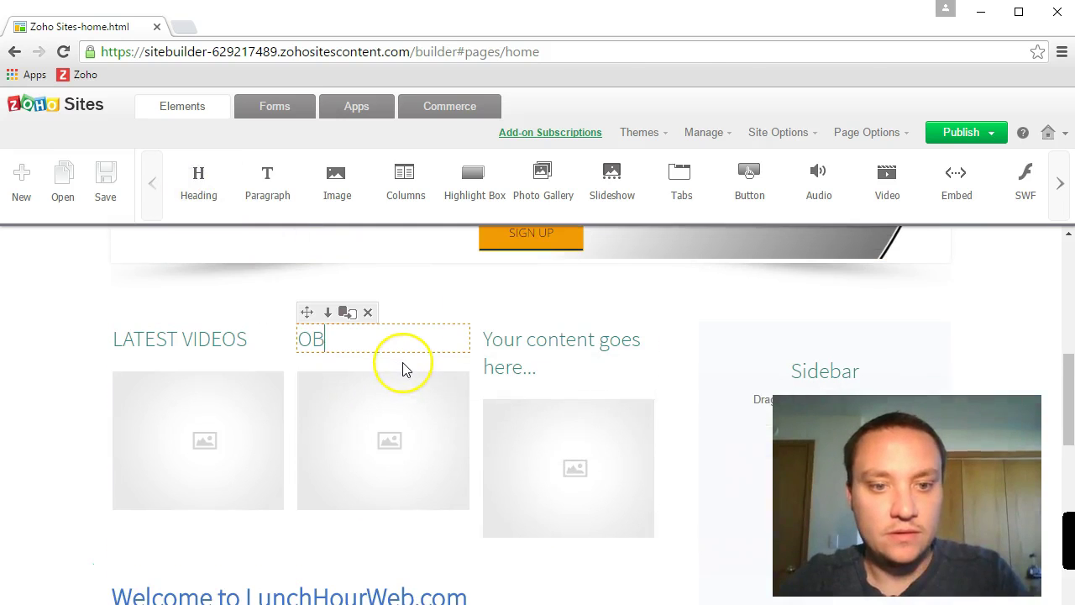
text(TAIN DOMAIN NAME)
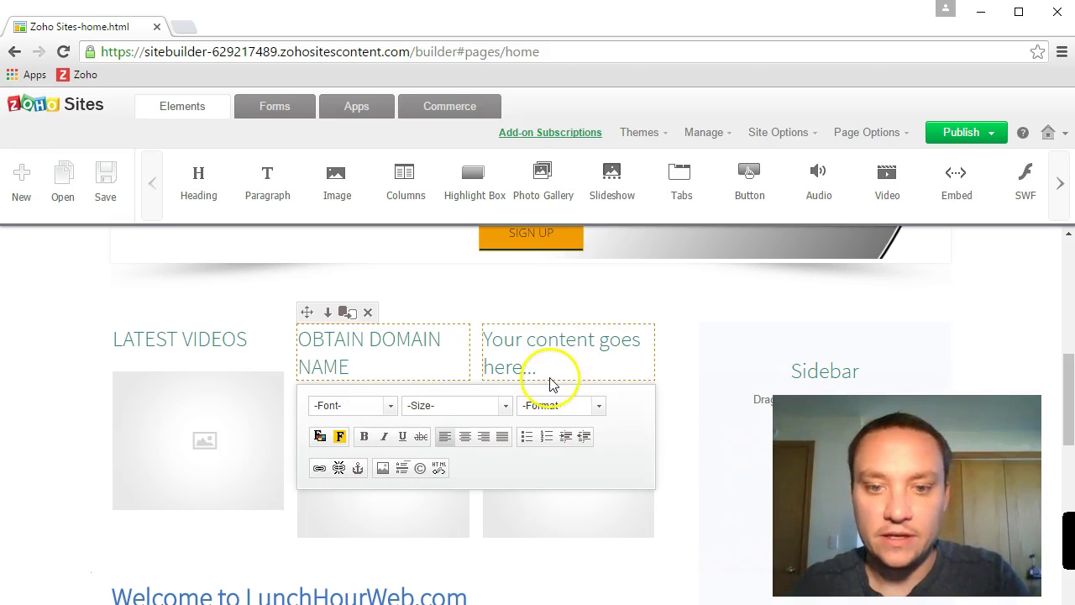
After checking the website to-do list, title the third column heading 'CUSTOM EMAIL'.
key(alt+Tab)
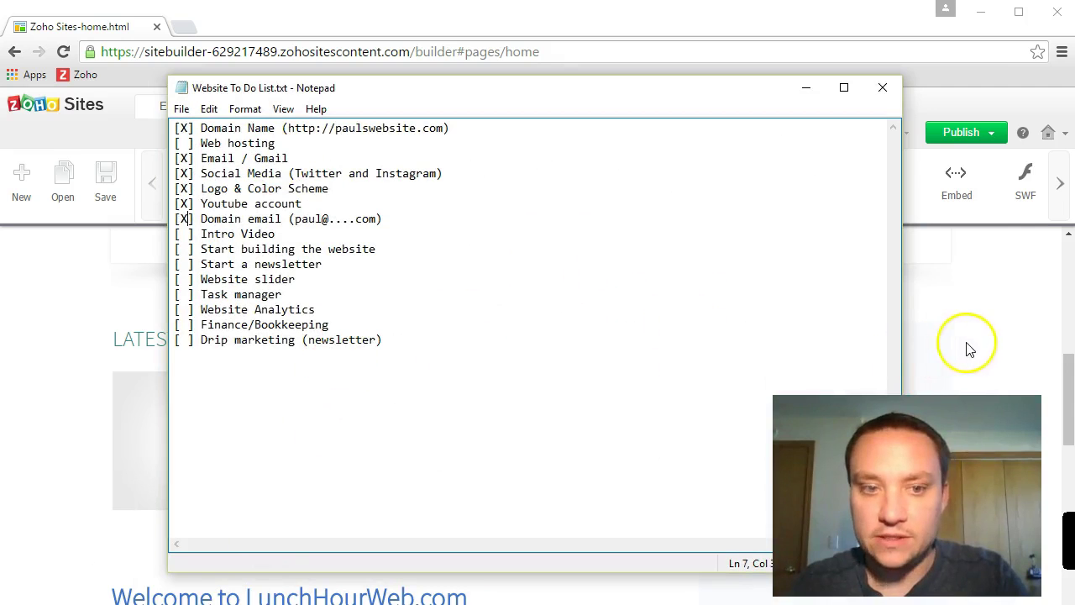
click(1069, 378)
click(557, 348)
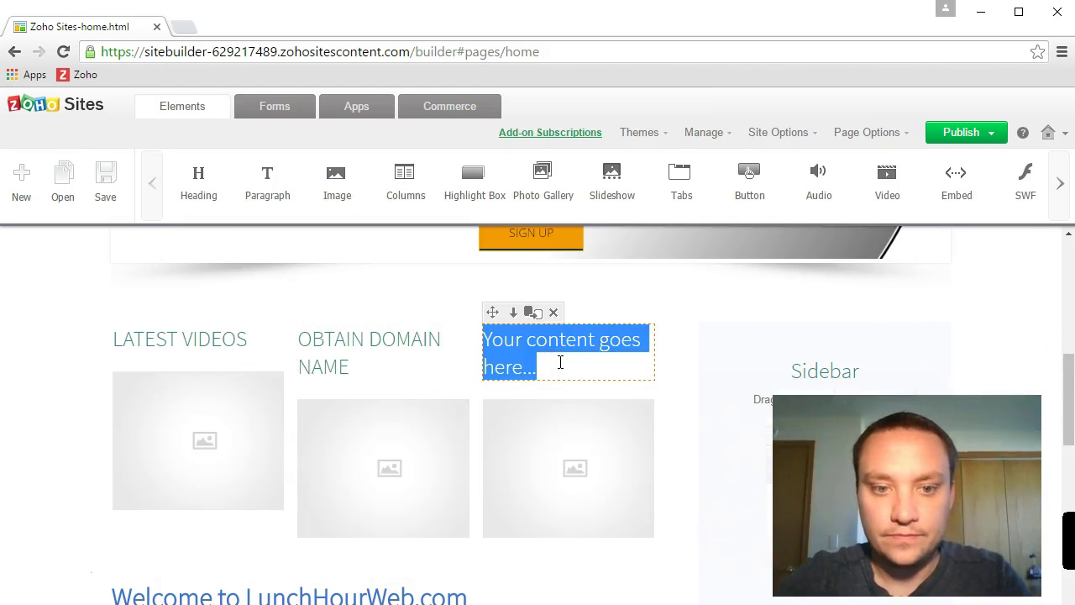
text(C)
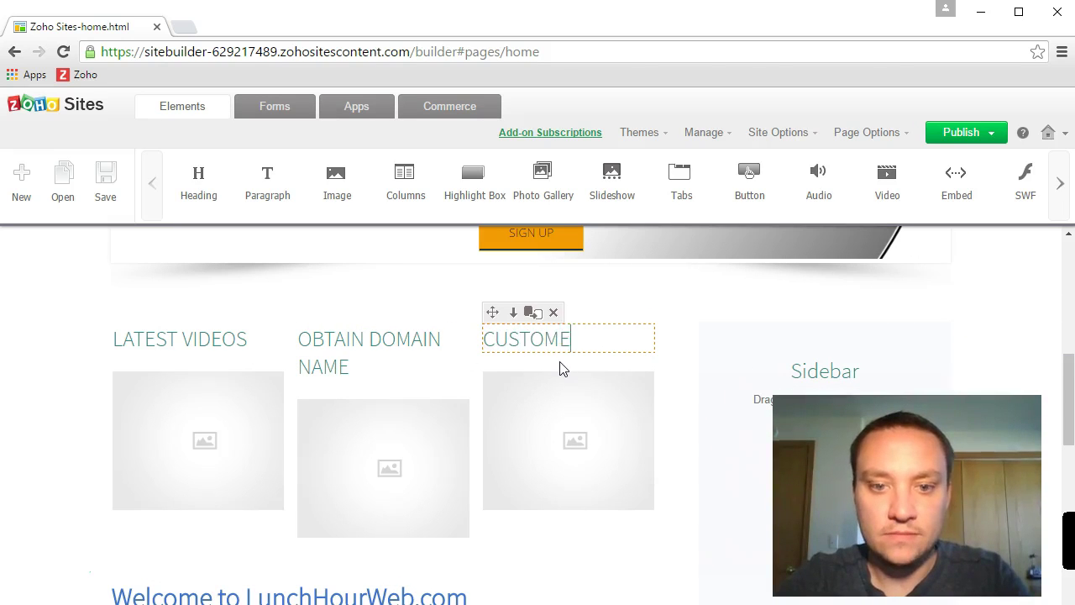
text(USTOM EMAIL )
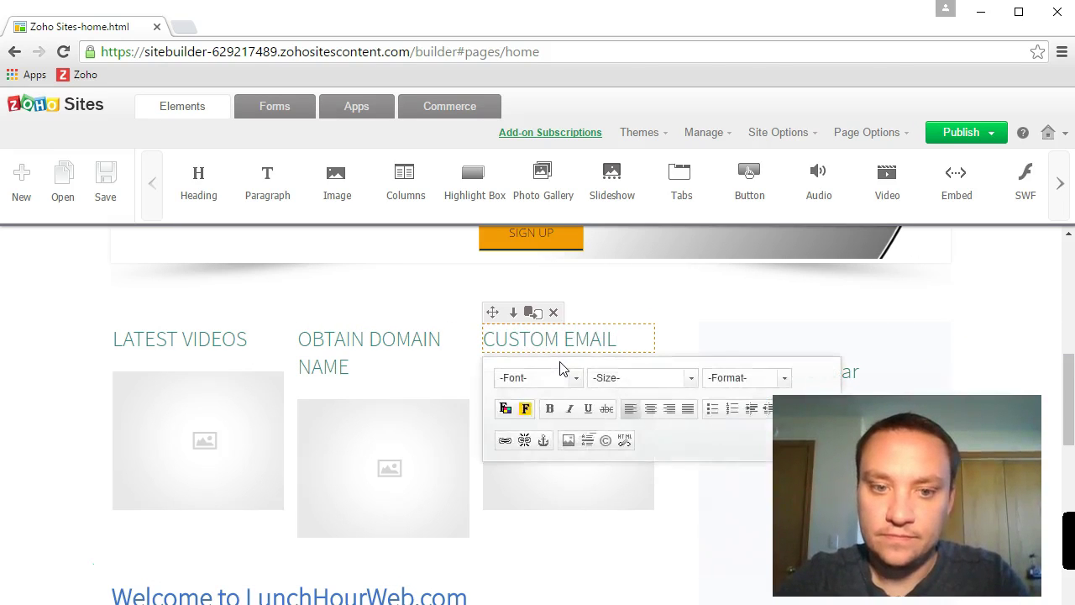
text(S)
key(BackSpace)
key(BackSpace)
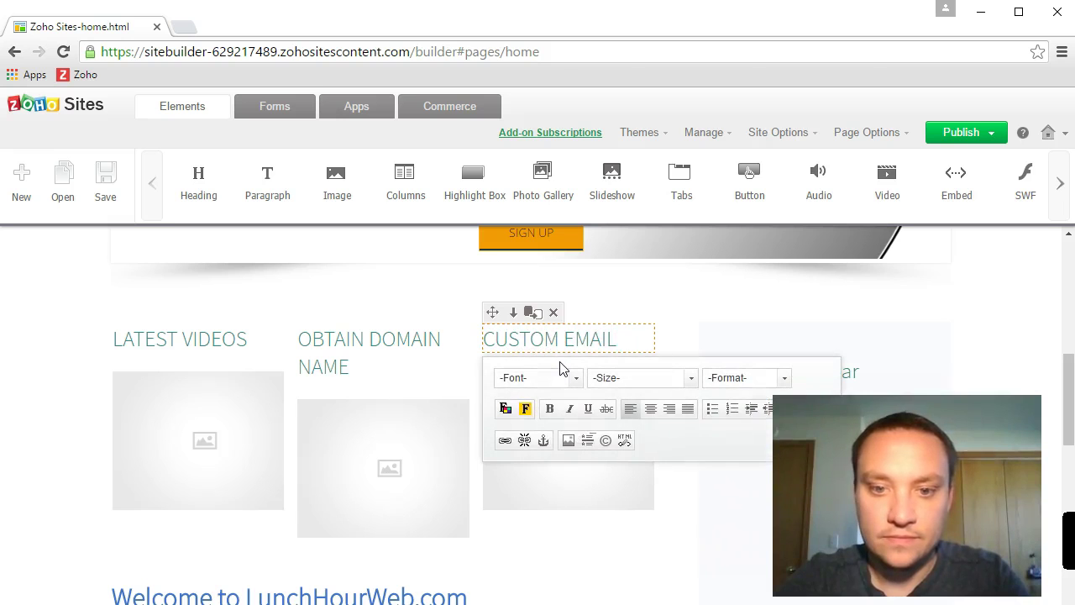
Shorten the second heading to 'DOMAIN NAME' and rename LATEST VIDEOS to 'ABOUT'.
click(377, 339)
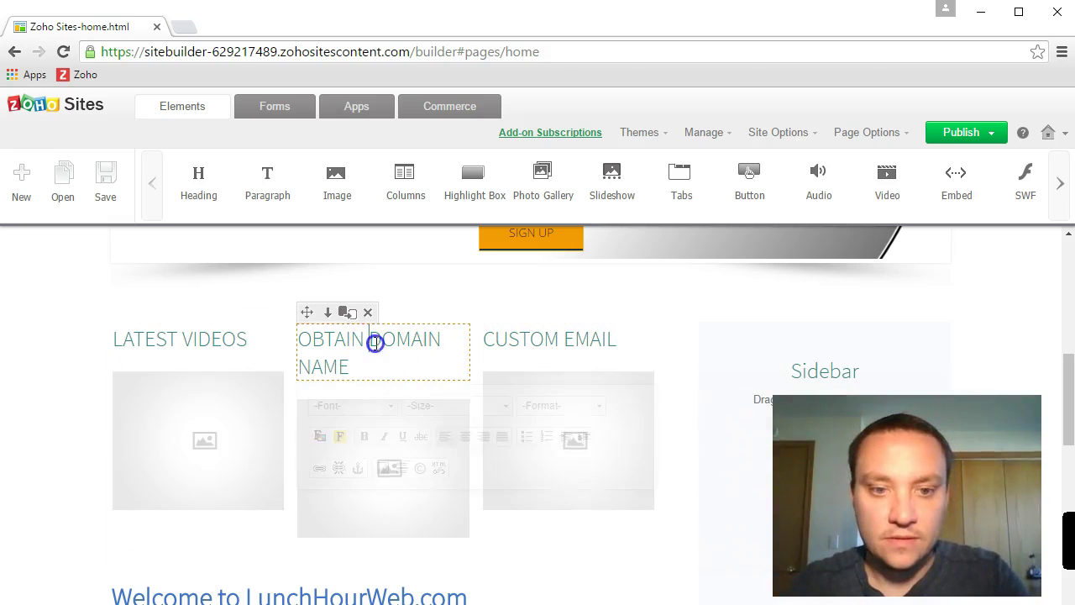
double_click(376, 341)
key(BackSpace)
click(227, 328)
triple_click(279, 330)
text(a)
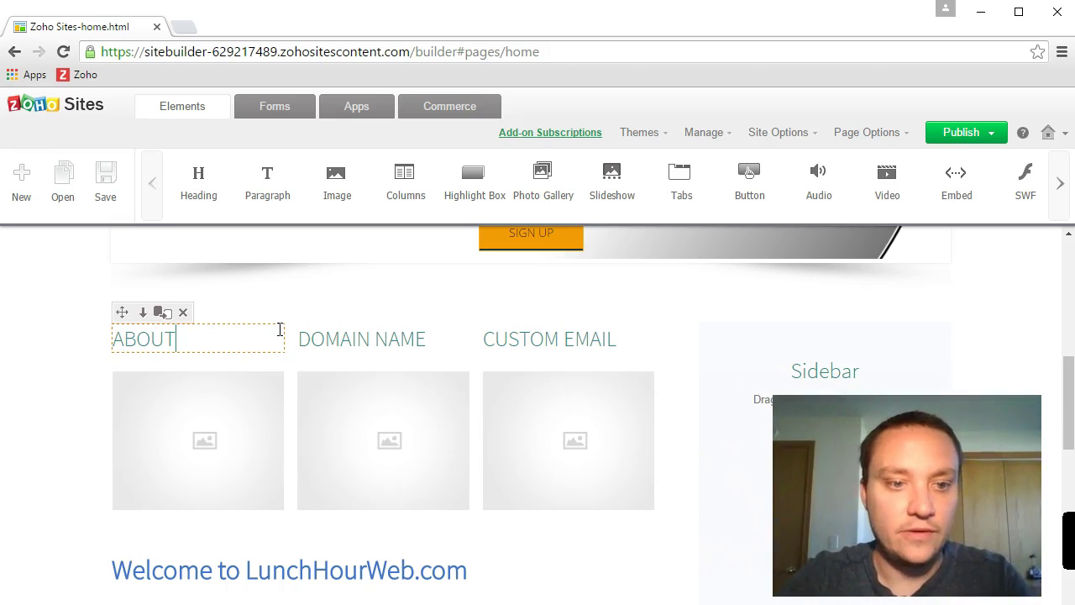
click(322, 309)
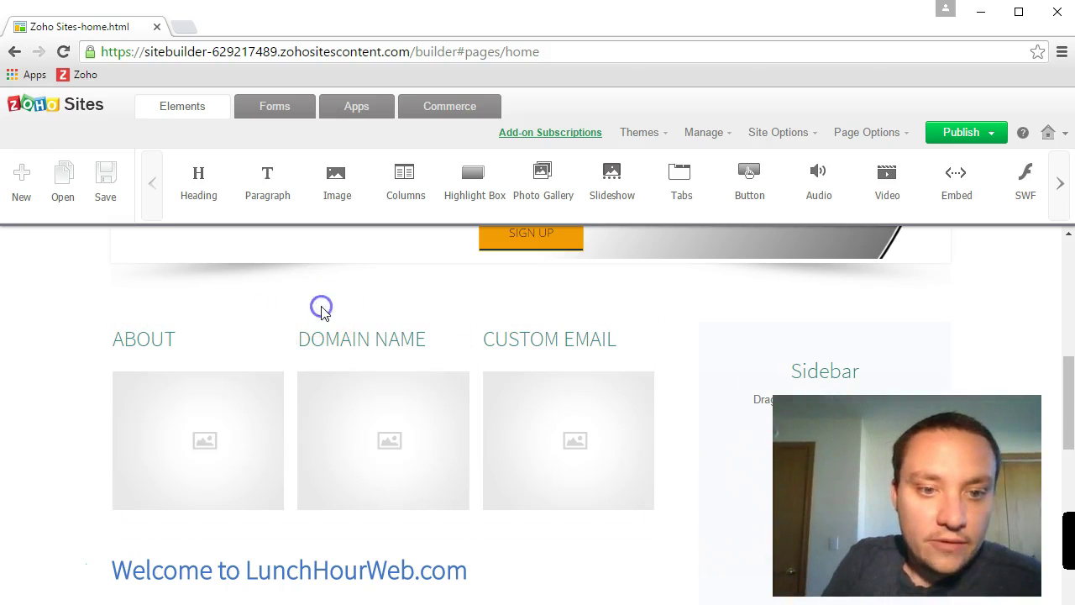
Select the image under ABOUT, browse uploaded images without choosing one, and add a link to it.
click(208, 442)
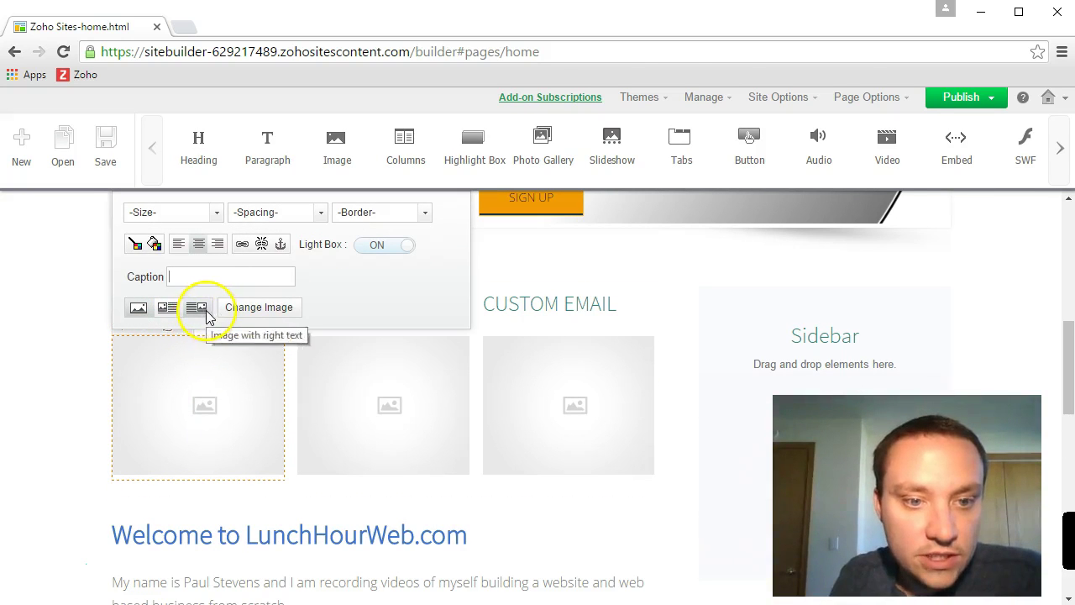
click(239, 309)
click(295, 194)
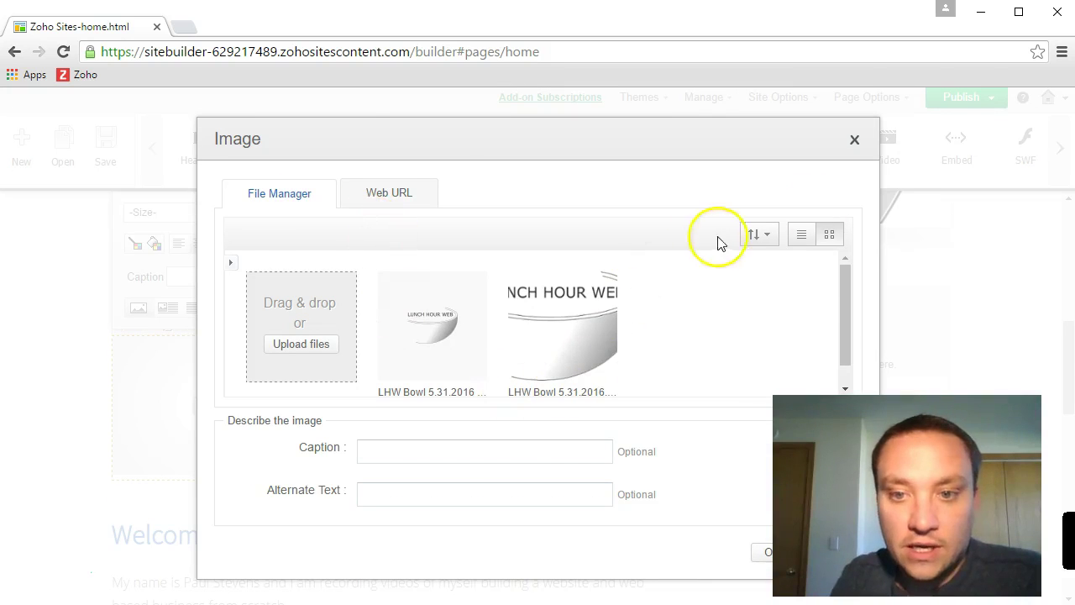
click(855, 139)
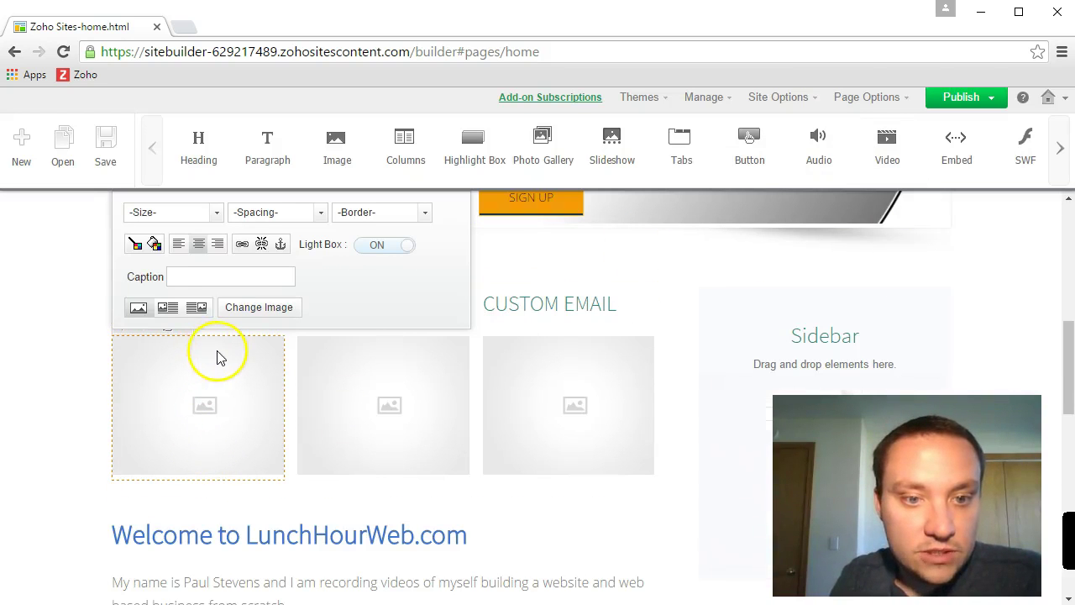
click(243, 244)
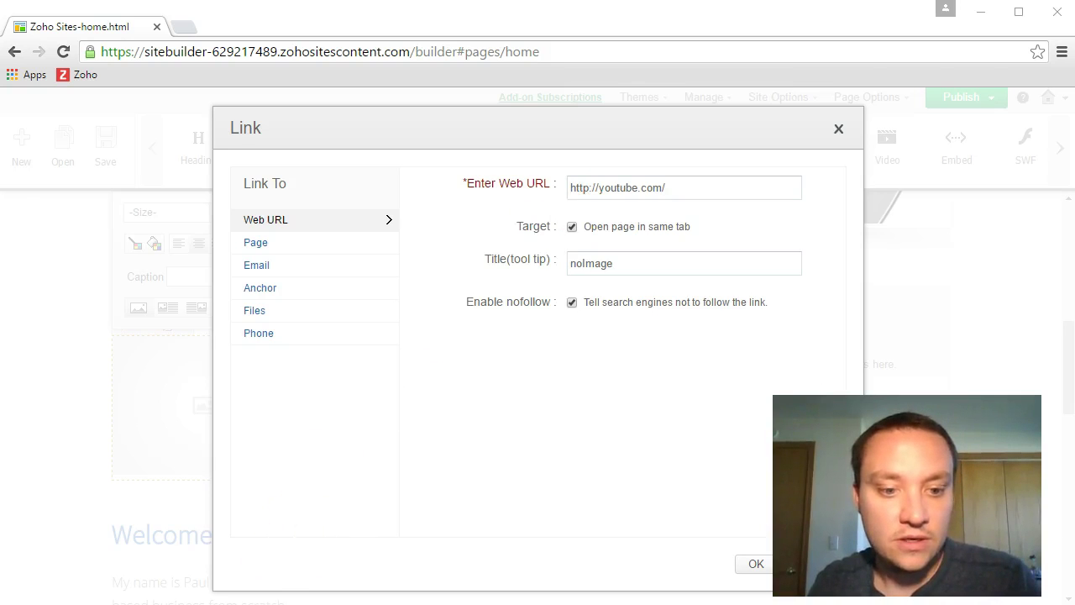
Open YouTube in a new browser window.
key(ctrl+n)
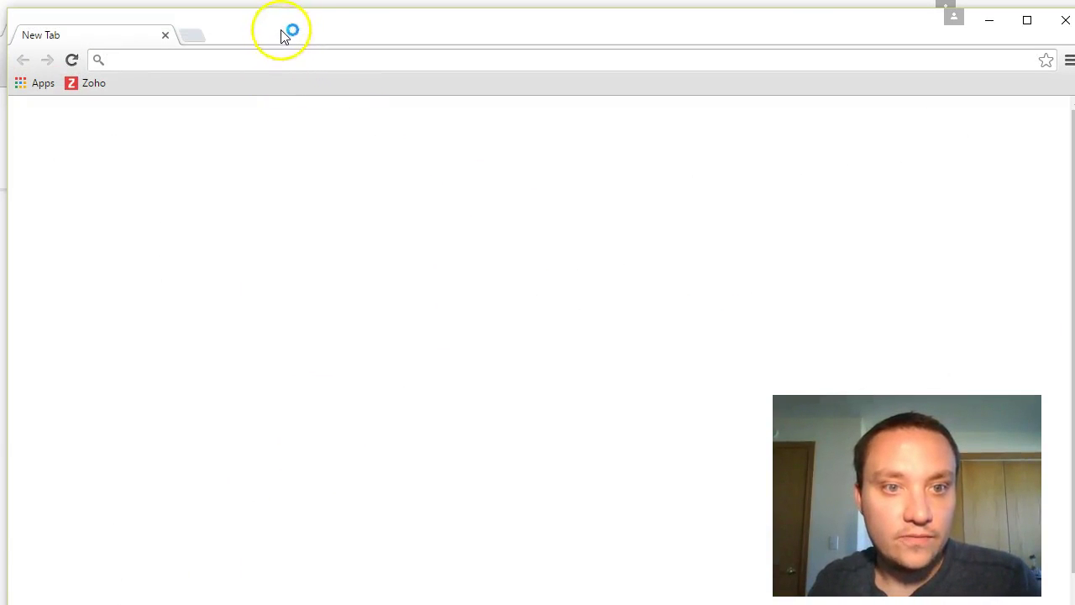
drag(281, 33, 277, 26)
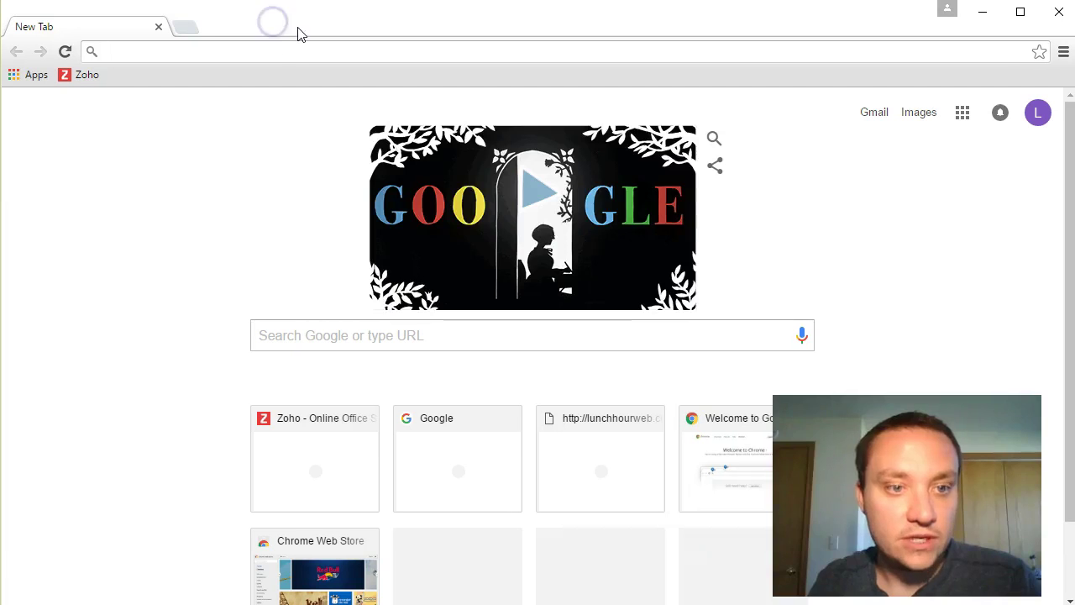
text(youtube)
key(Return)
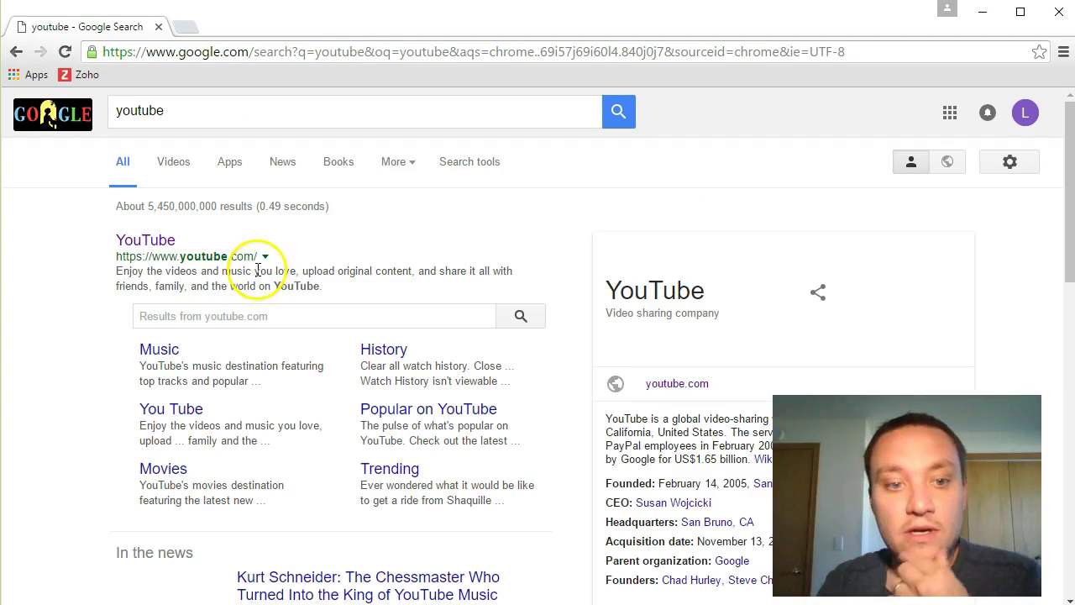
click(167, 245)
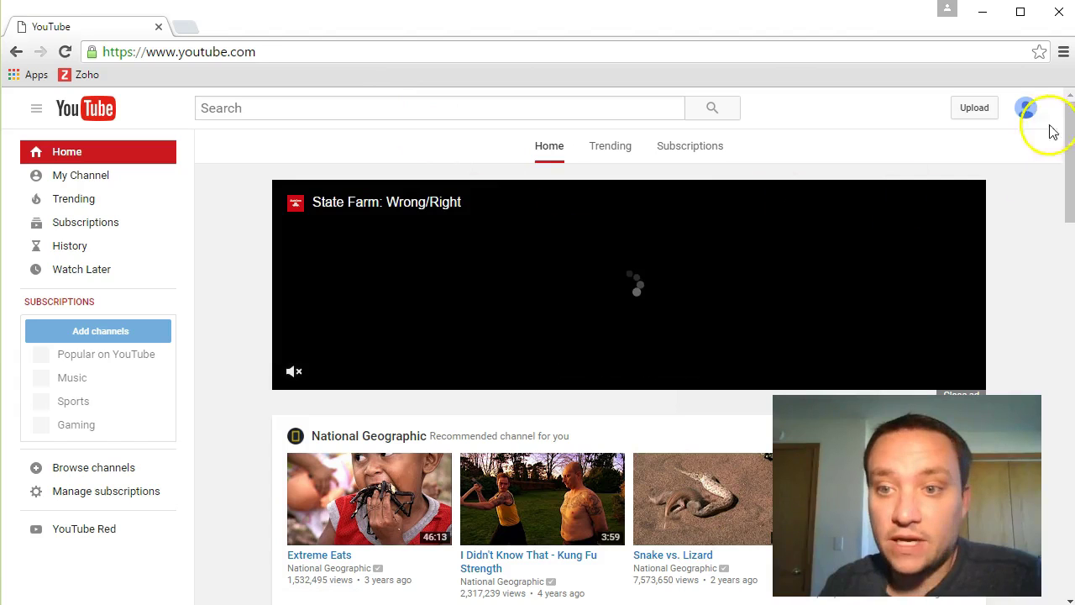
Go to the Lunch Hour Web channel page and copy its address.
click(1027, 113)
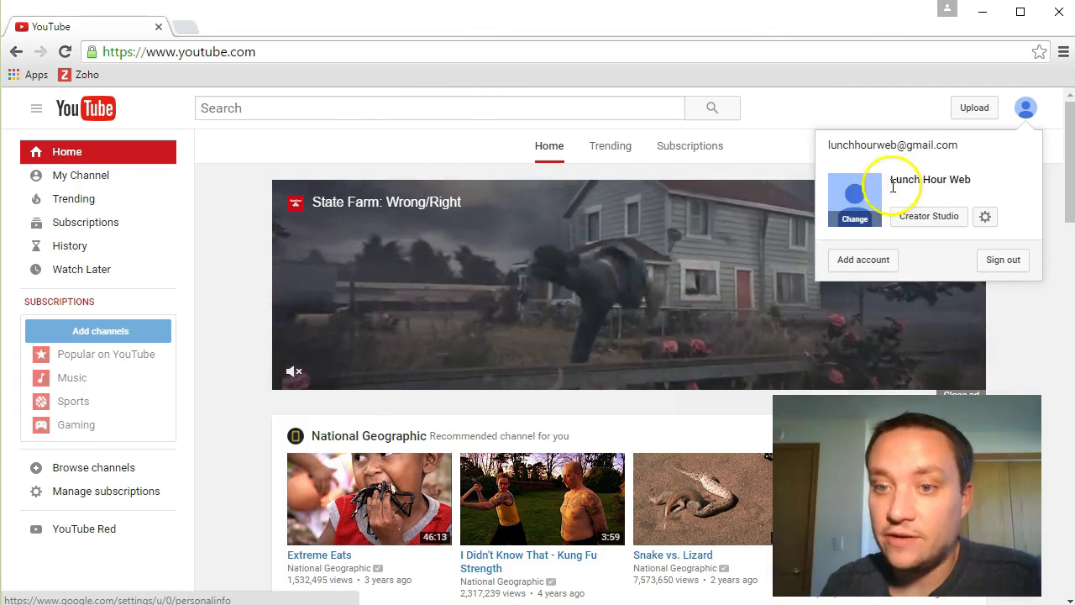
click(81, 175)
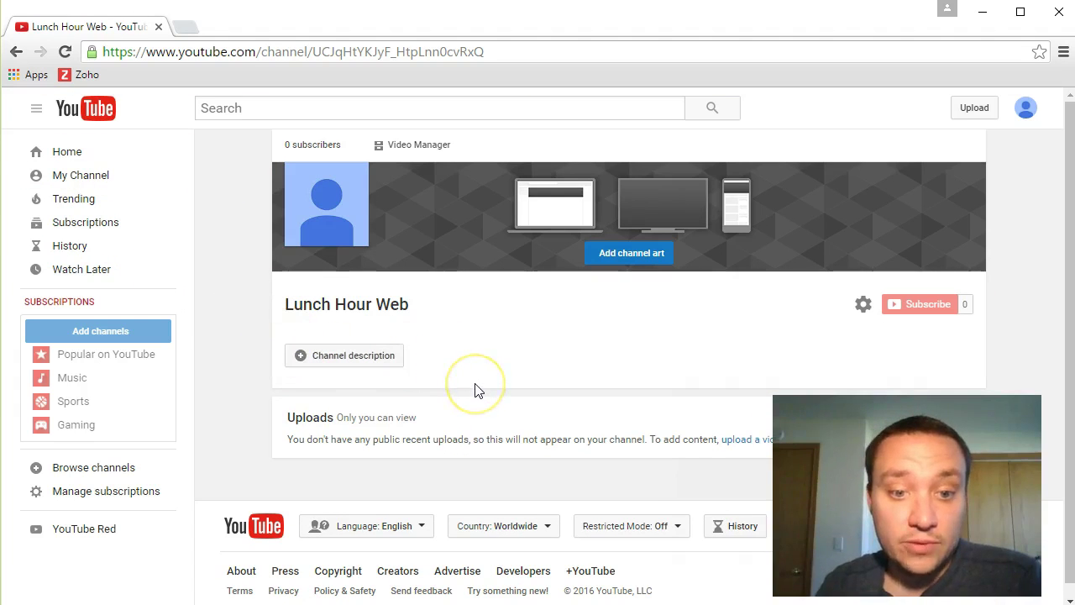
right_click(371, 53)
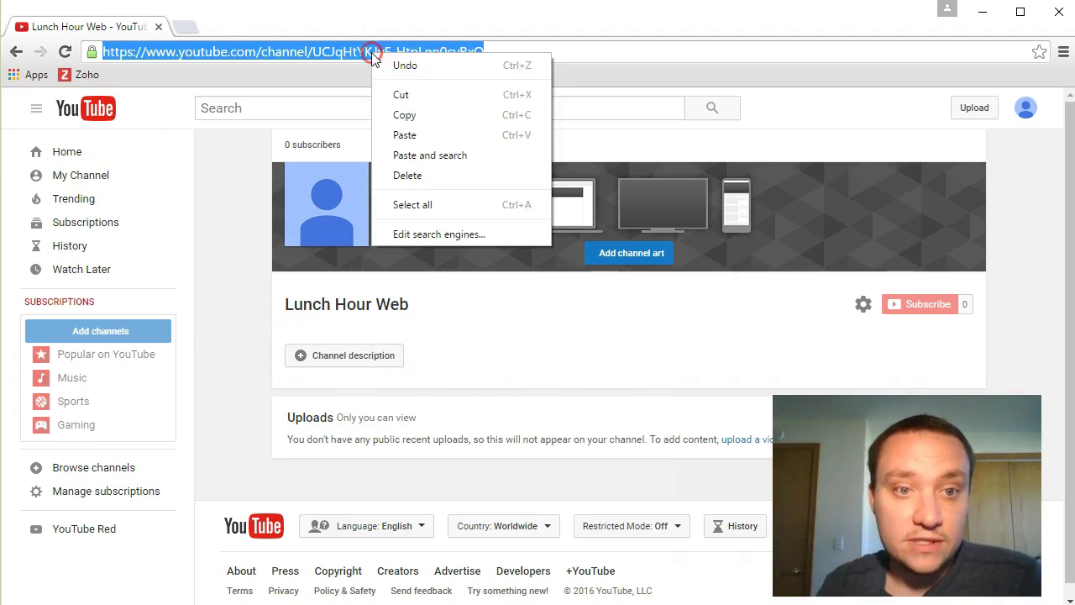
click(408, 111)
key(alt+Tab)
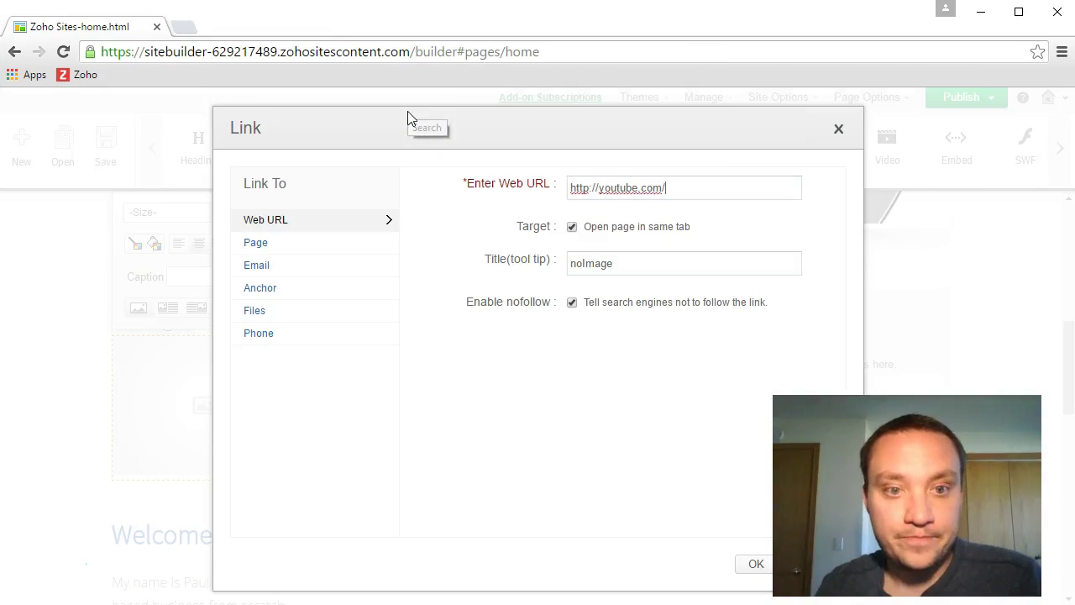
drag(692, 183, 514, 181)
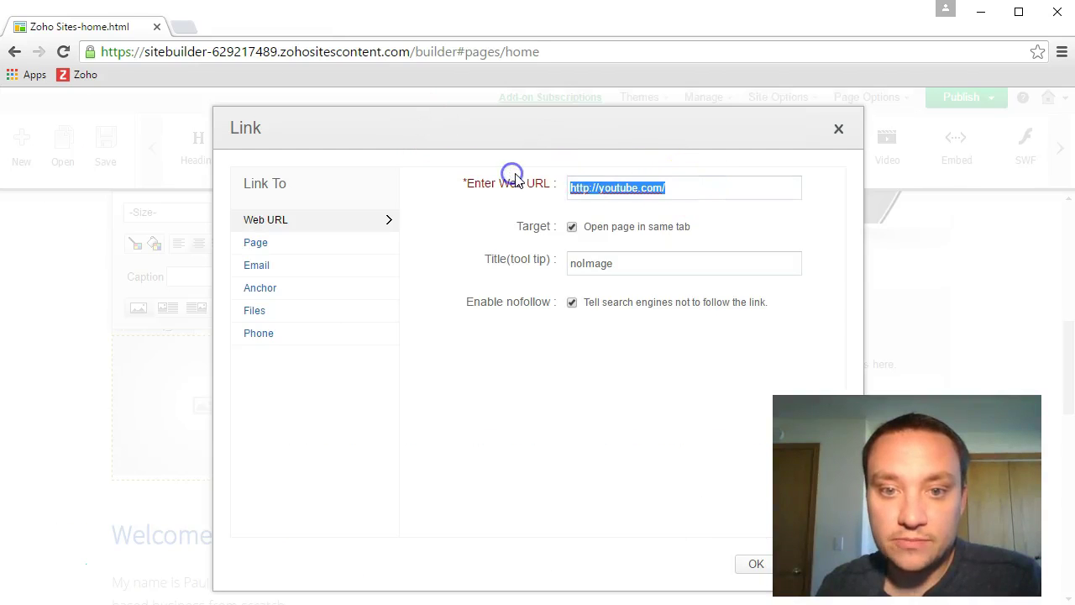
key(ctrl+v)
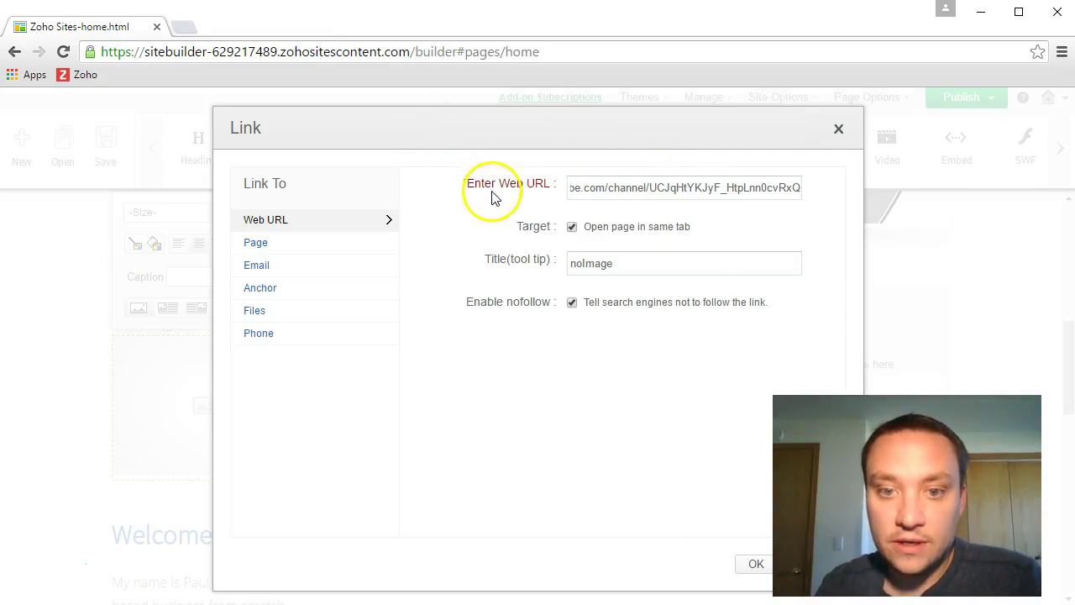
click(573, 226)
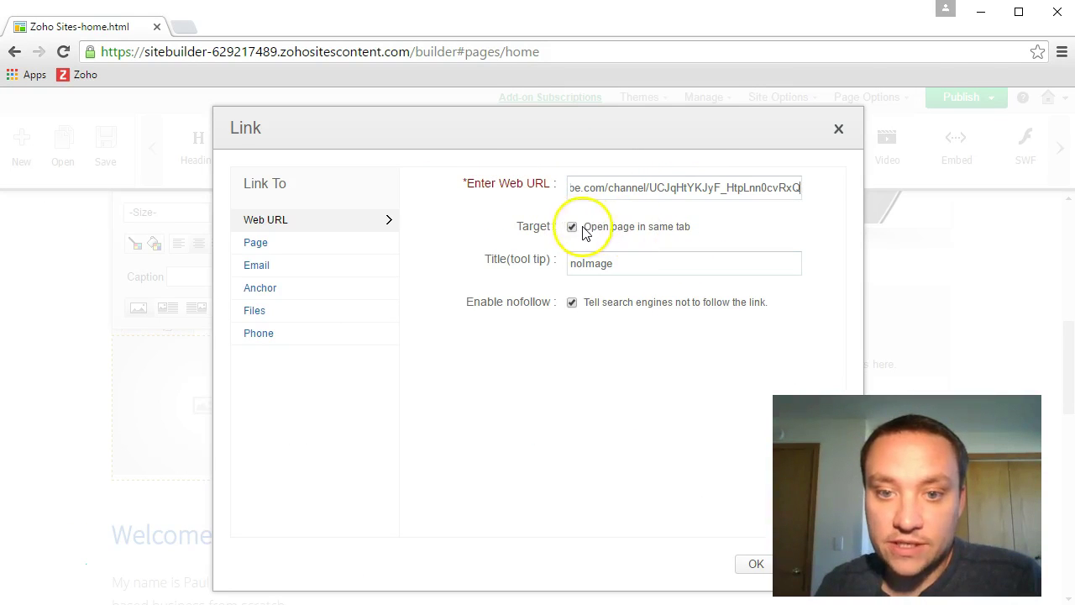
click(573, 228)
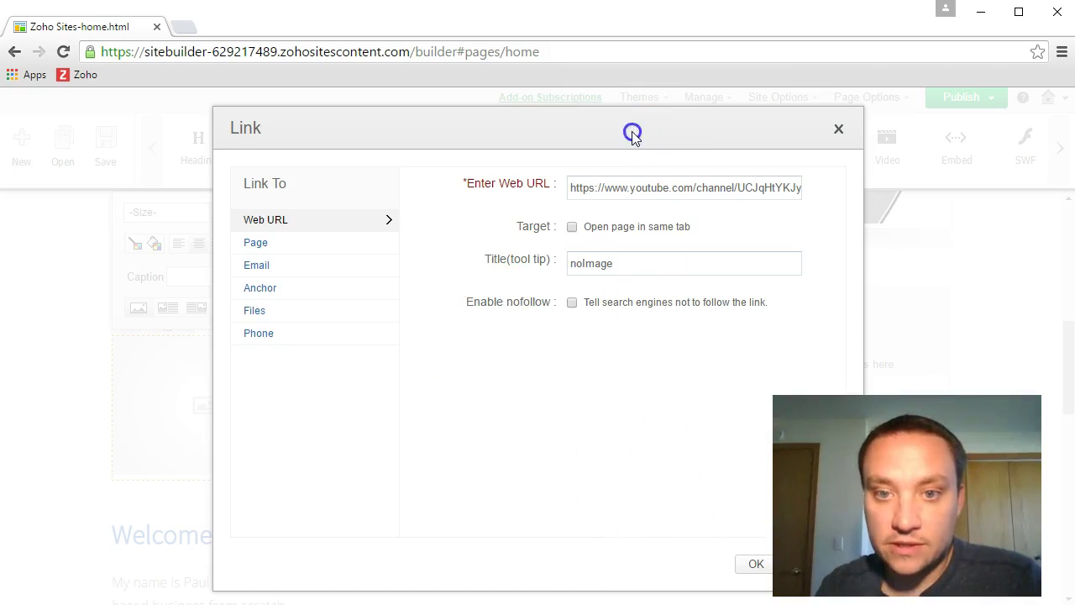
click(747, 565)
click(219, 473)
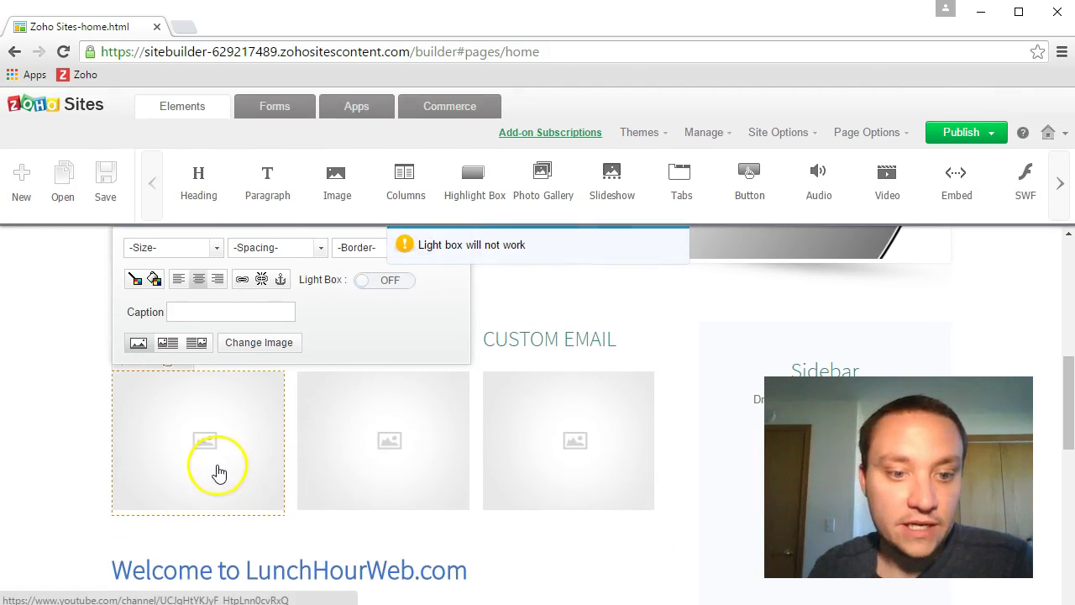
click(169, 479)
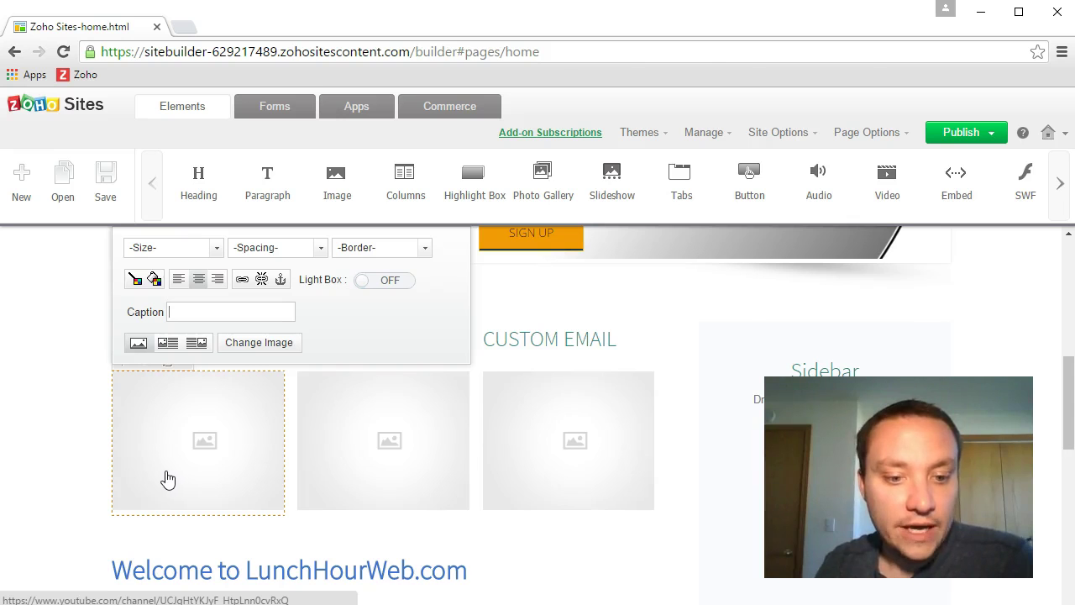
Open the Sing Official Trailer #1 video from the YouTube home feed and pause the ad.
click(408, 495)
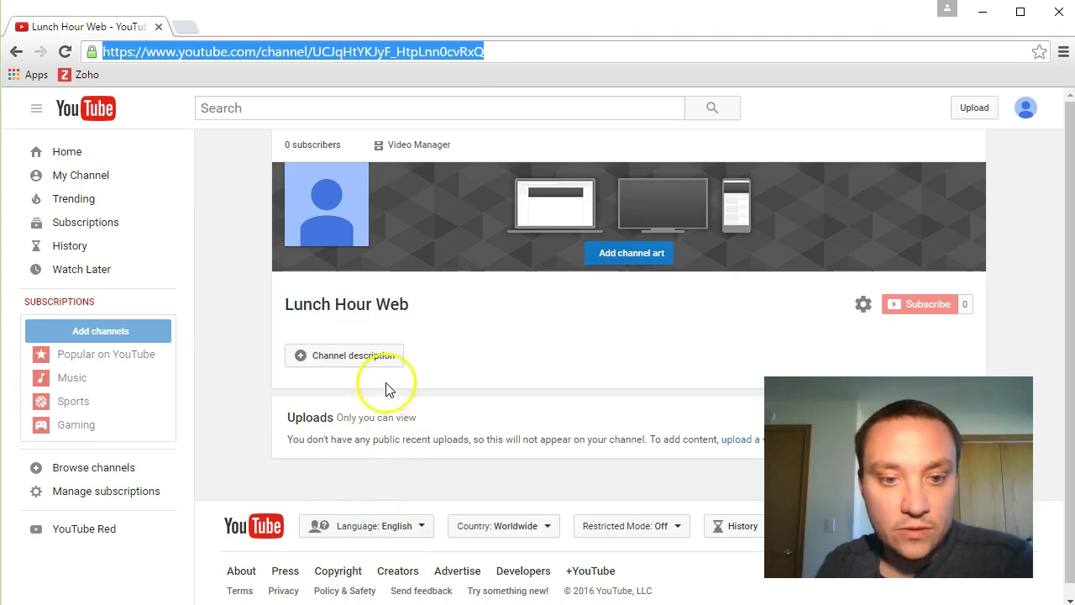
click(46, 150)
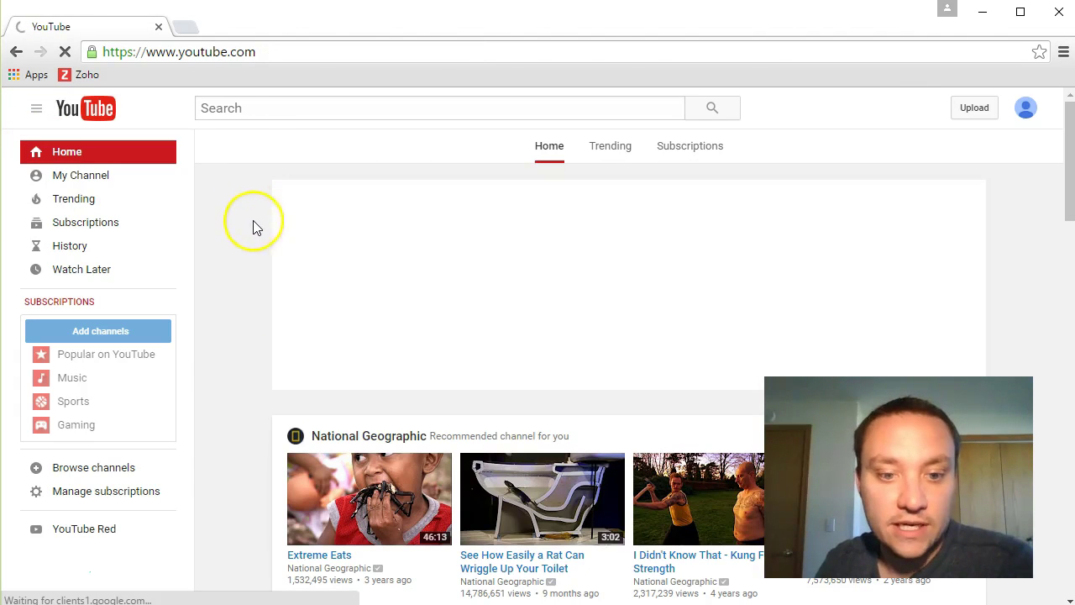
scroll(332, 429, down, 3)
click(331, 423)
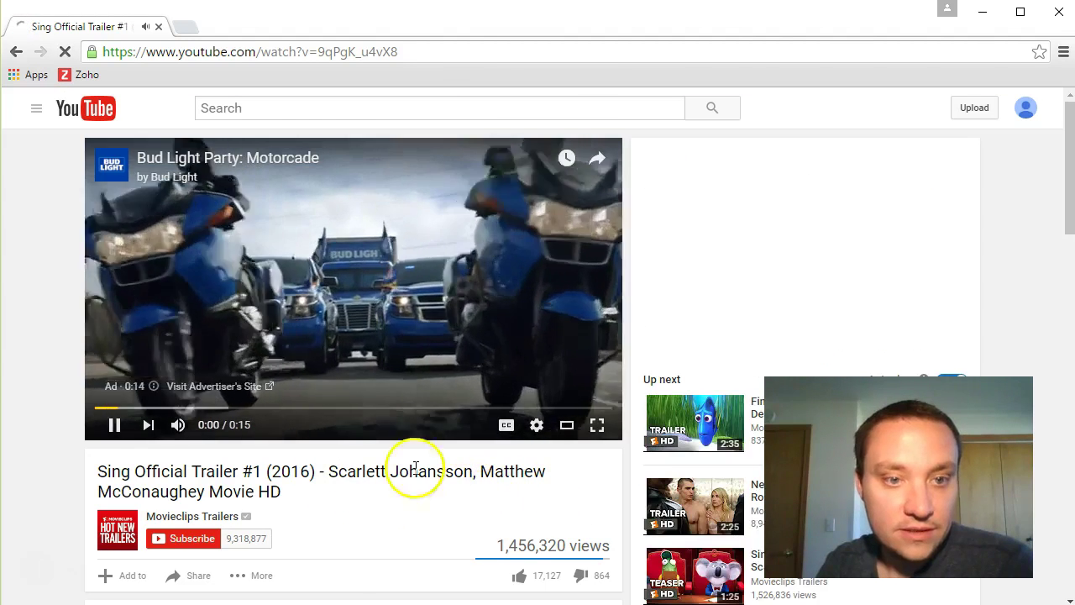
click(115, 426)
Copy the video's short share link and minimize YouTube to return to the site builder.
scroll(331, 513, down, 1)
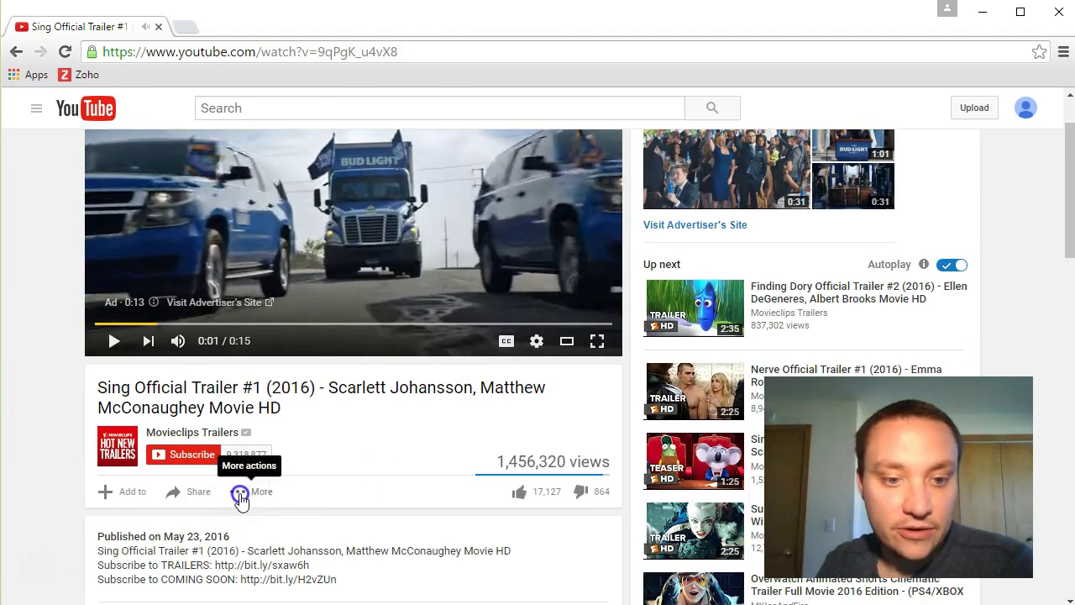
click(240, 494)
click(199, 496)
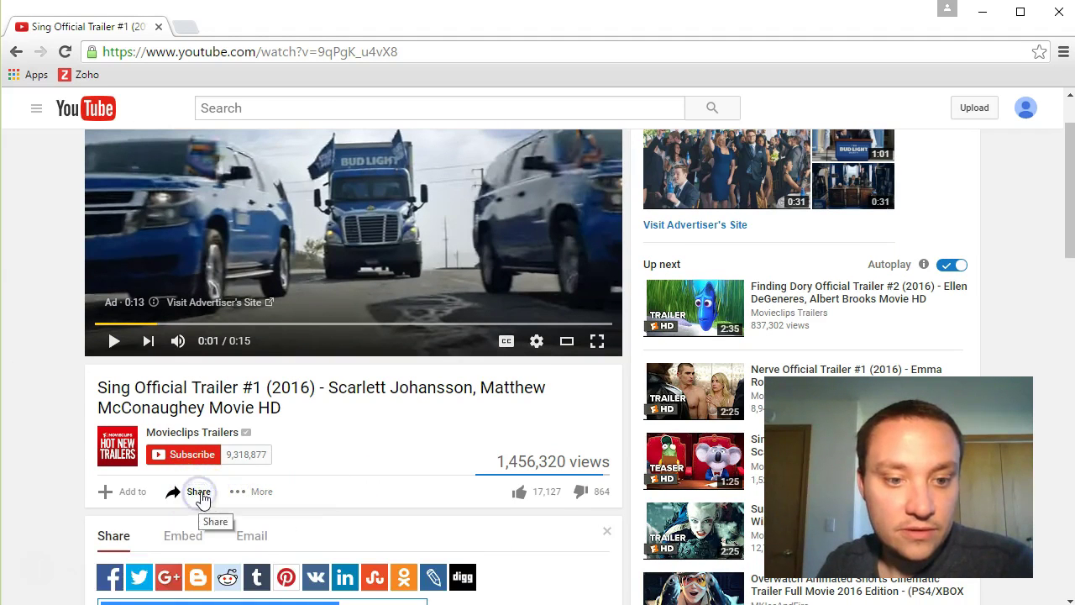
scroll(189, 491, down, 1)
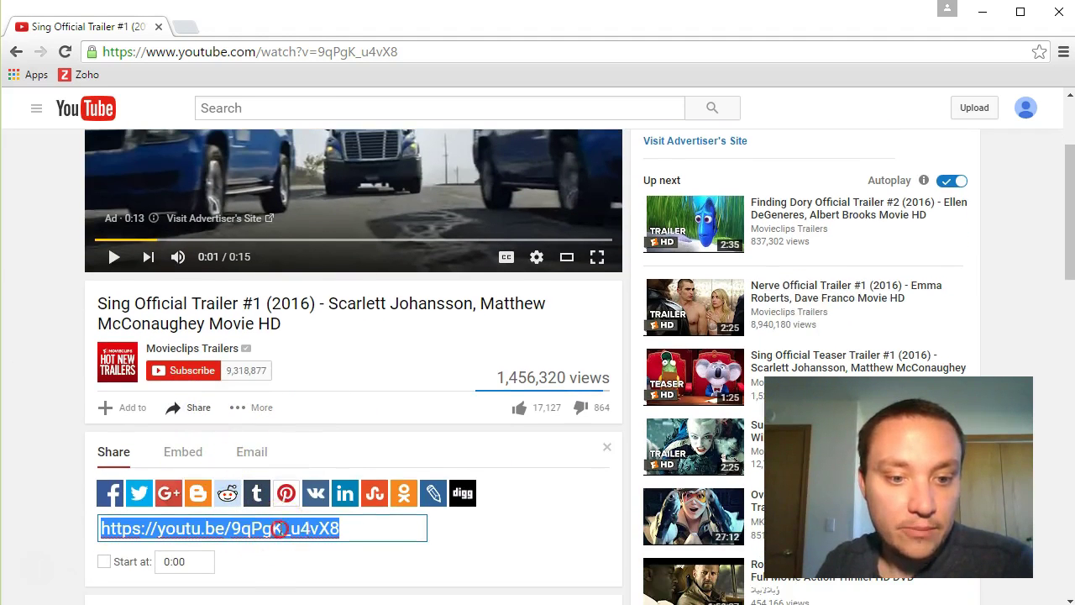
right_click(278, 531)
click(319, 332)
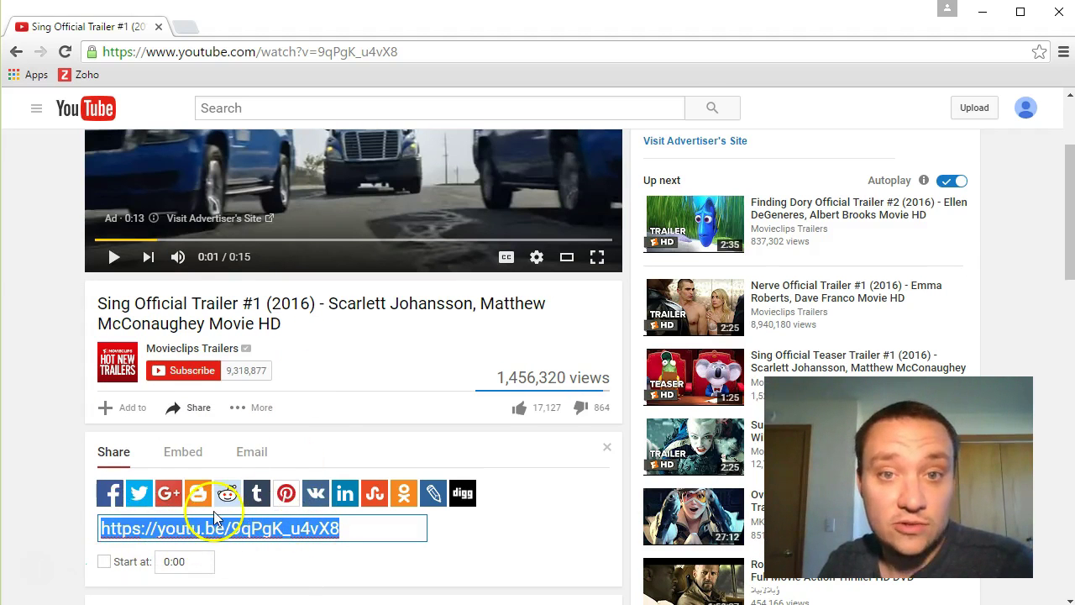
scroll(281, 396, up, 2)
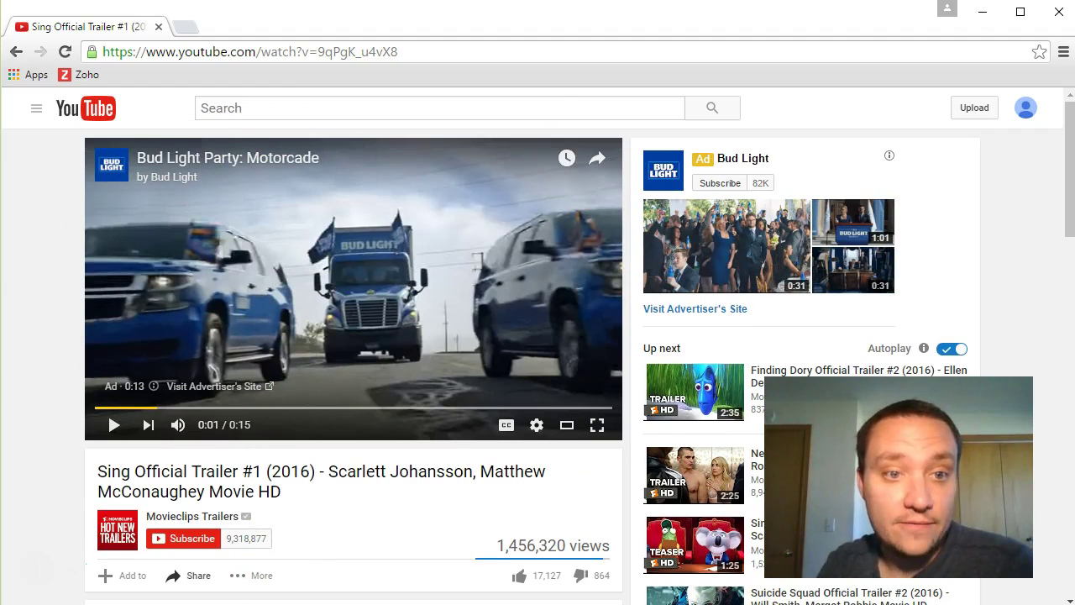
click(981, 14)
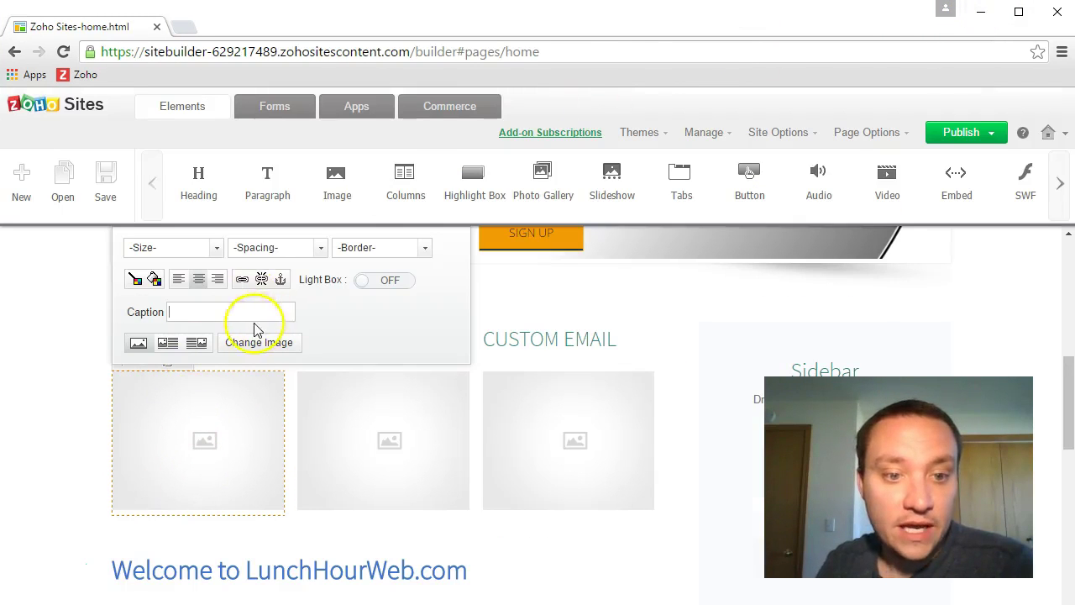
Review the image's link settings without changes and select the Welcome to LunchHourWeb.com text block.
click(242, 279)
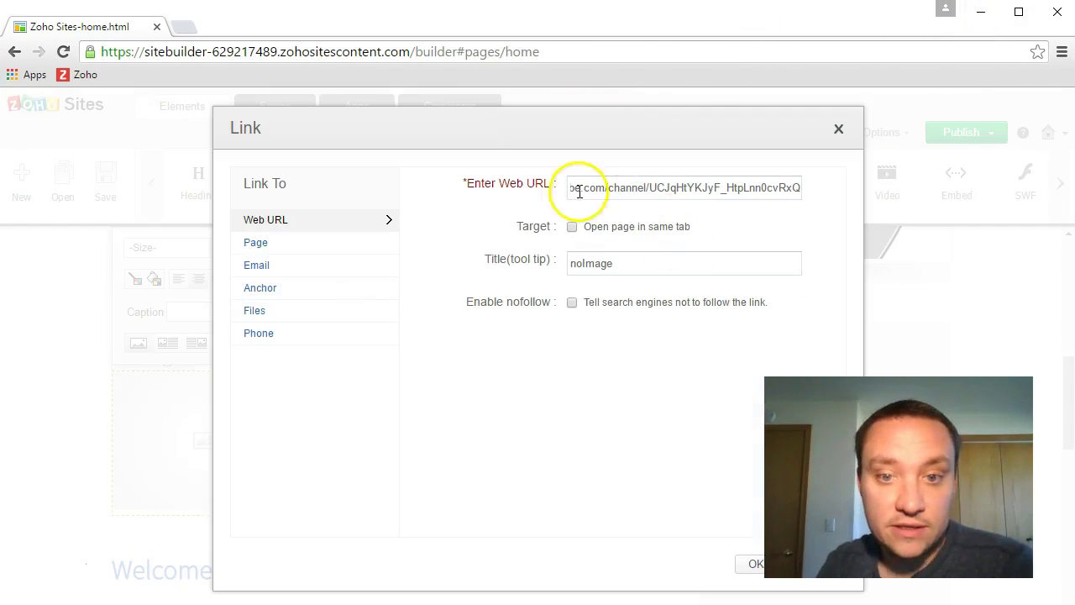
click(839, 130)
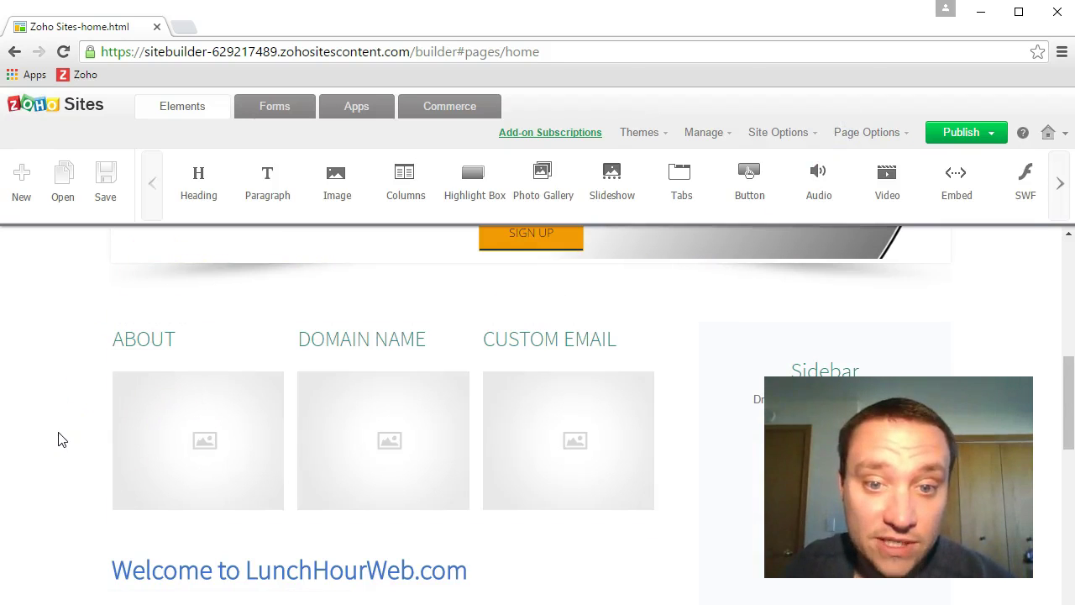
scroll(57, 428, up, 10)
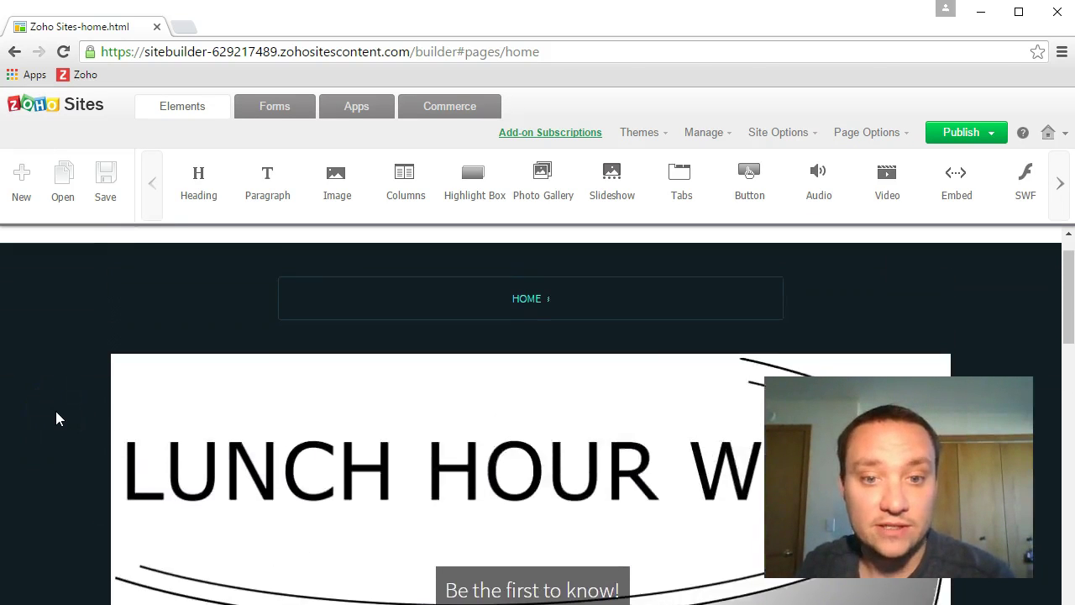
scroll(56, 411, up, 1)
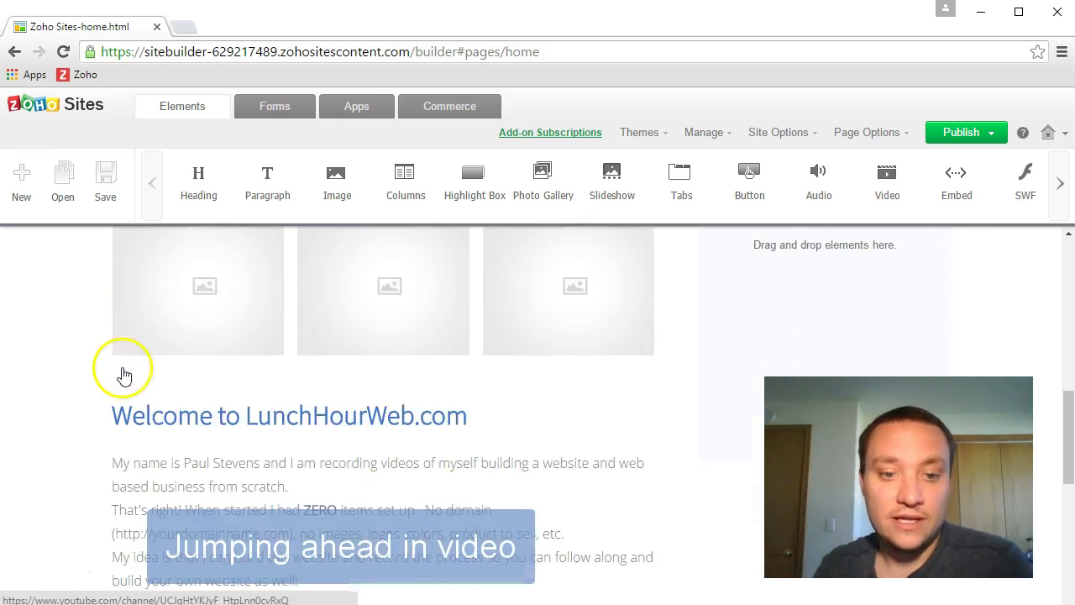
scroll(118, 374, down, 2)
click(120, 384)
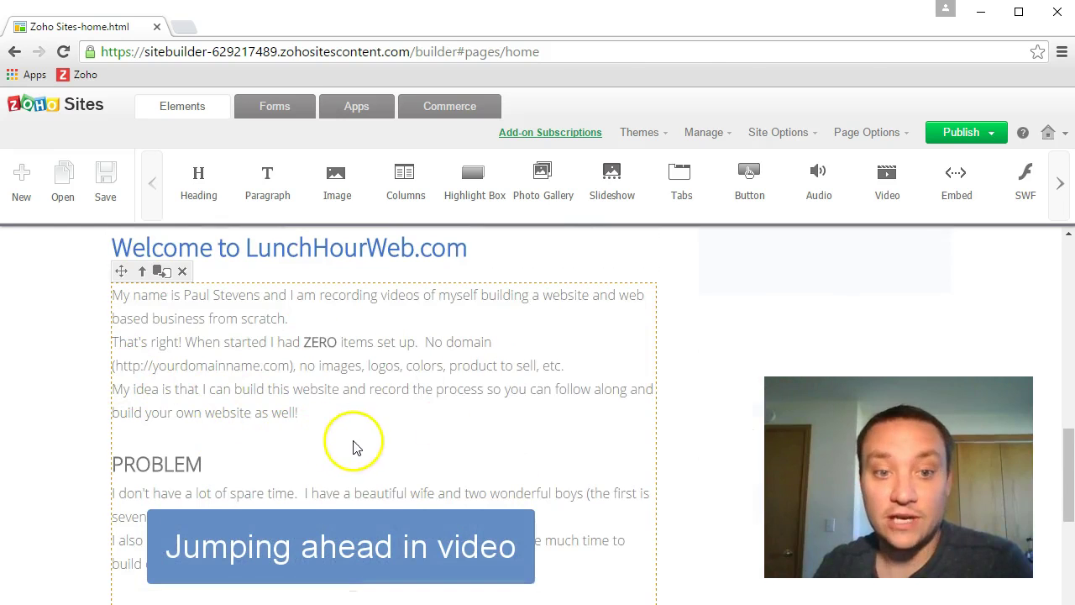
scroll(276, 427, down, 5)
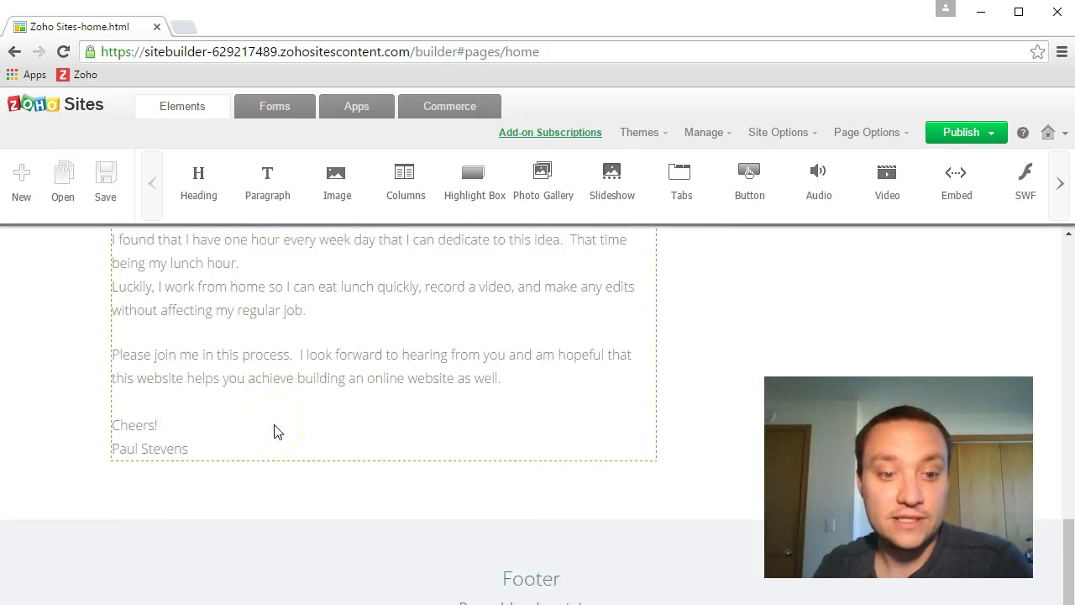
scroll(277, 432, up, 3)
scroll(543, 319, up, 6)
scroll(638, 327, down, 1)
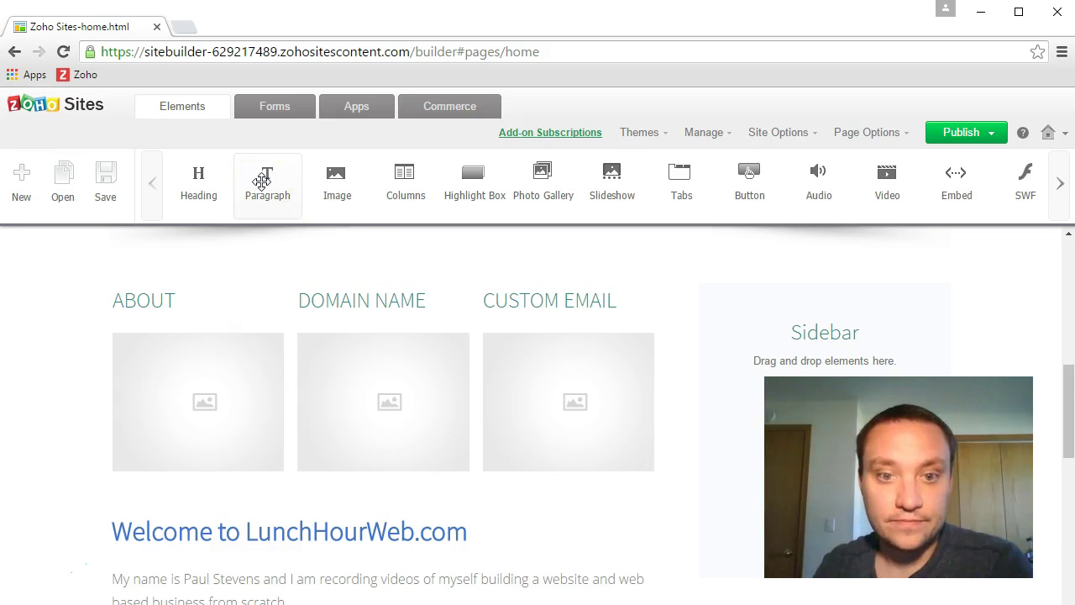
Add a new paragraph to the Sidebar and type the newsletter sign-up text.
drag(263, 180, 768, 353)
scroll(681, 334, down, 2)
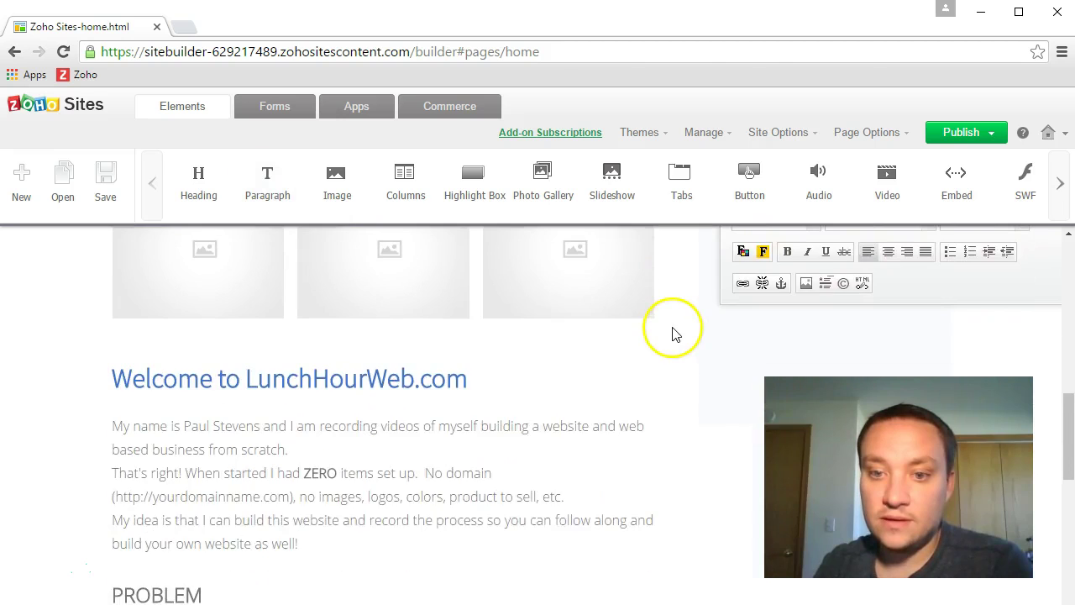
scroll(672, 334, up, 1)
text(Fi)
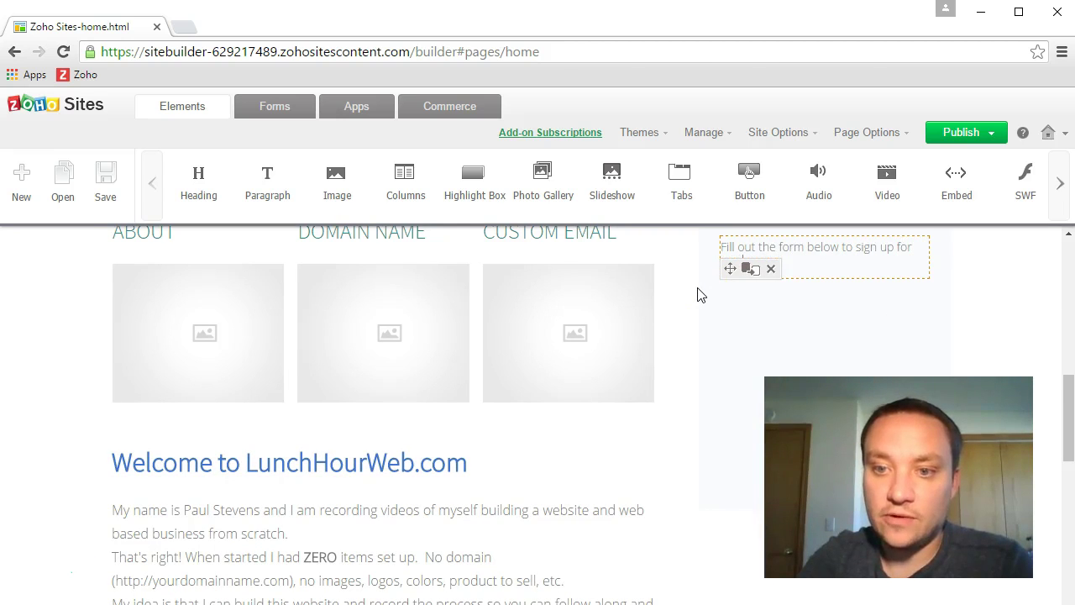
text(our newsletter!)
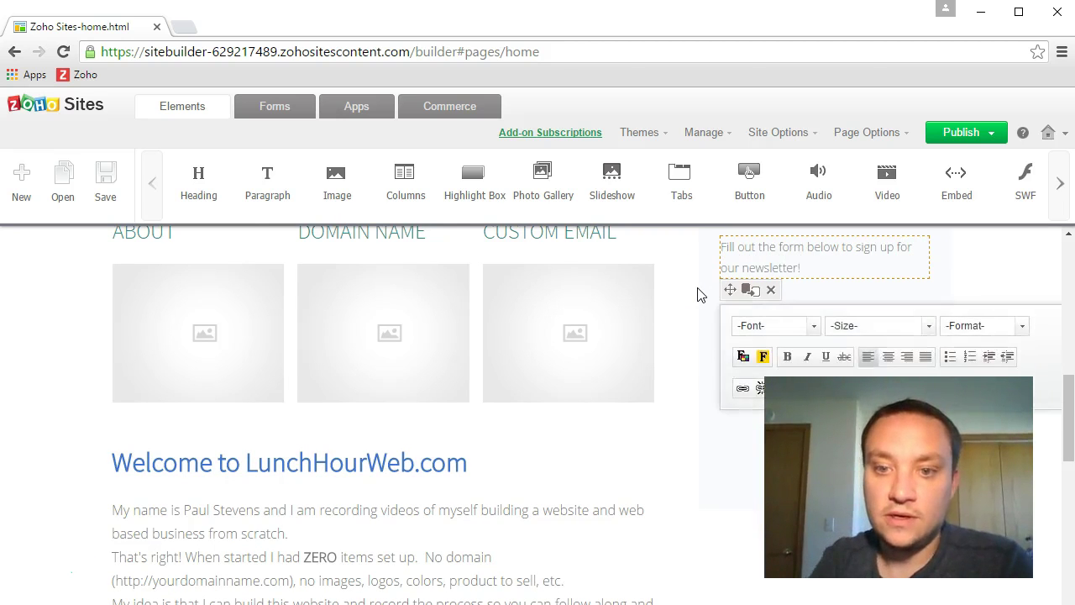
click(697, 292)
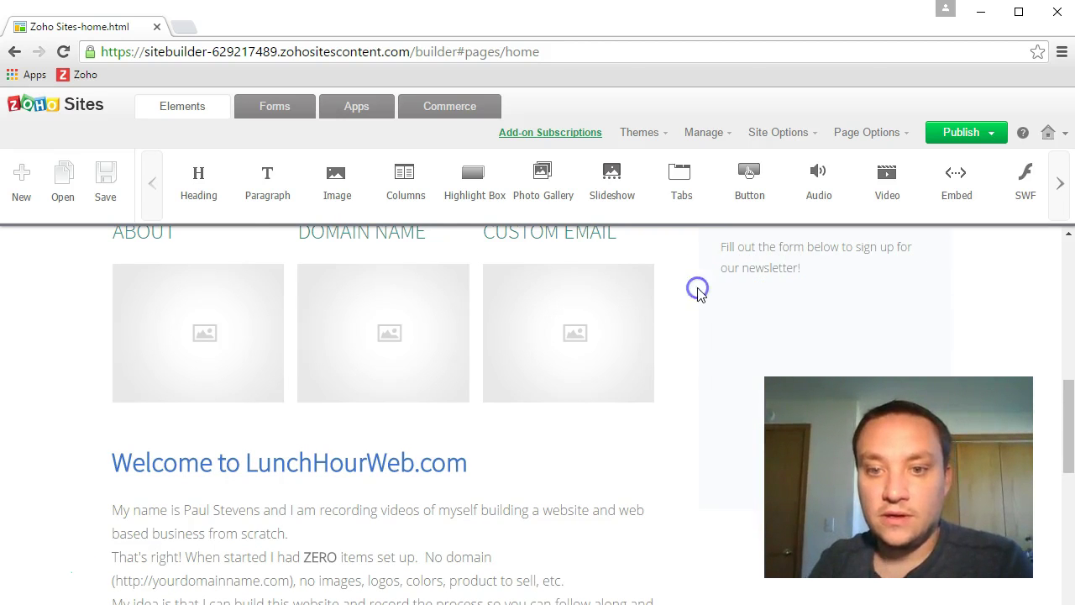
Add a heading above the newsletter text and retitle it from NEWSLETTER to GET INVOLVED.
drag(198, 181, 763, 286)
text(NE)
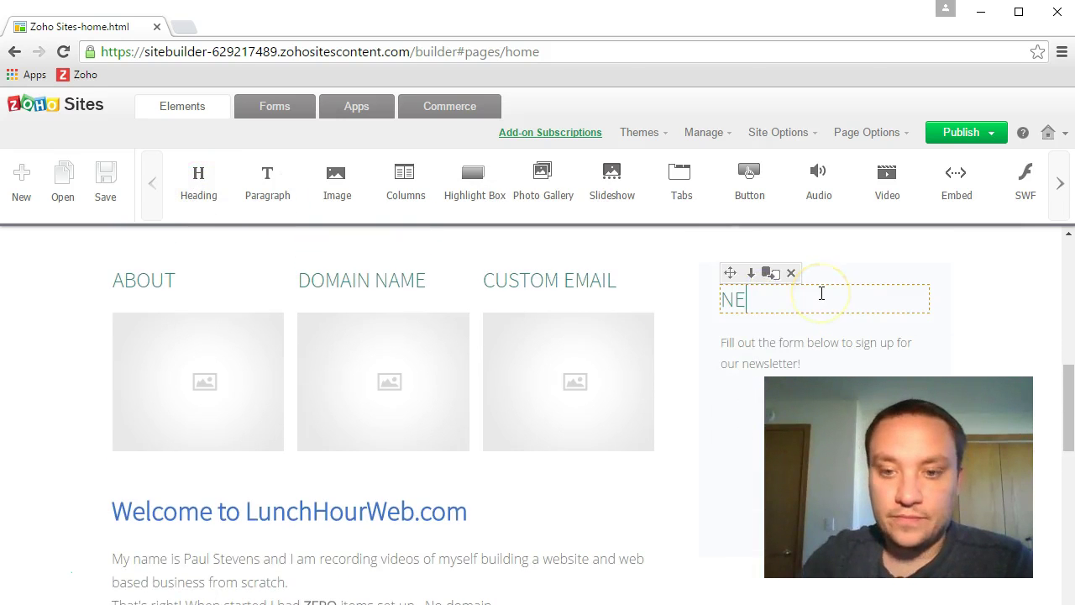
text(WSLETTER)
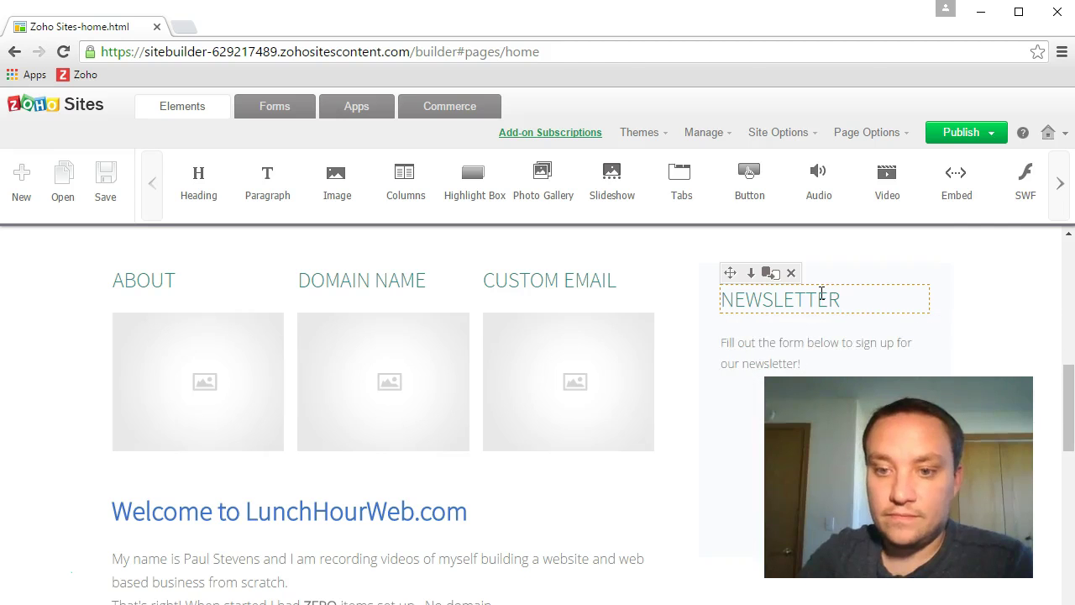
double_click(821, 293)
text(L)
key(BackSpace)
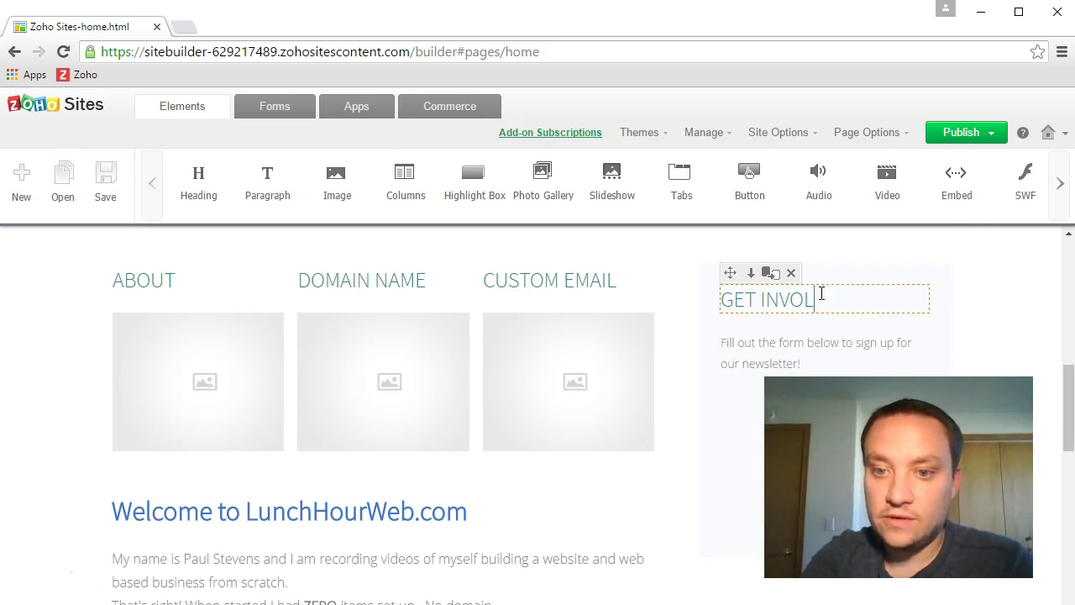
click(689, 382)
scroll(696, 379, up, 3)
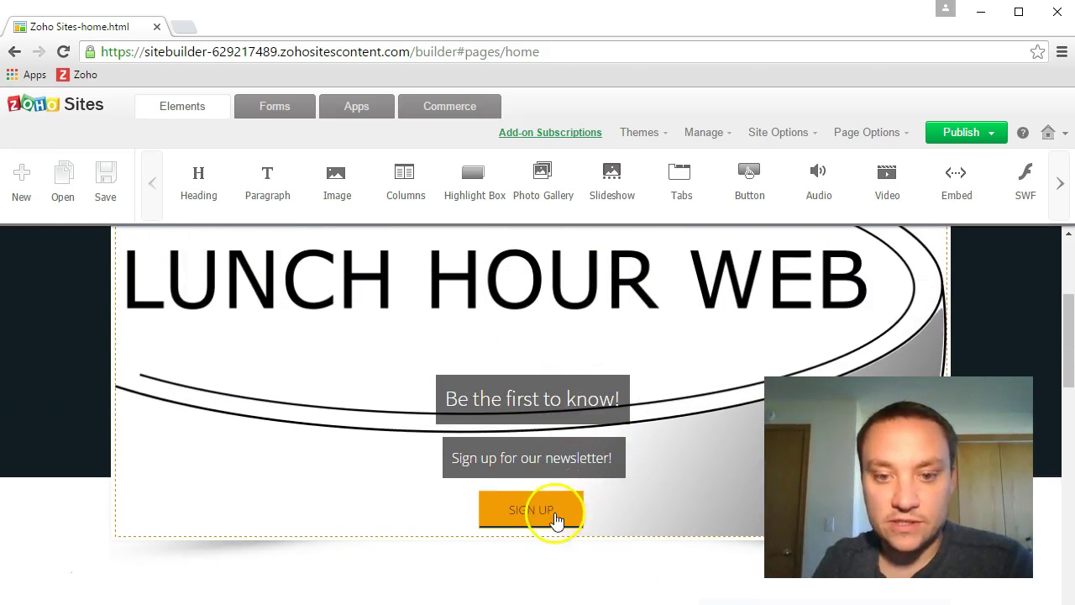
scroll(690, 413, down, 3)
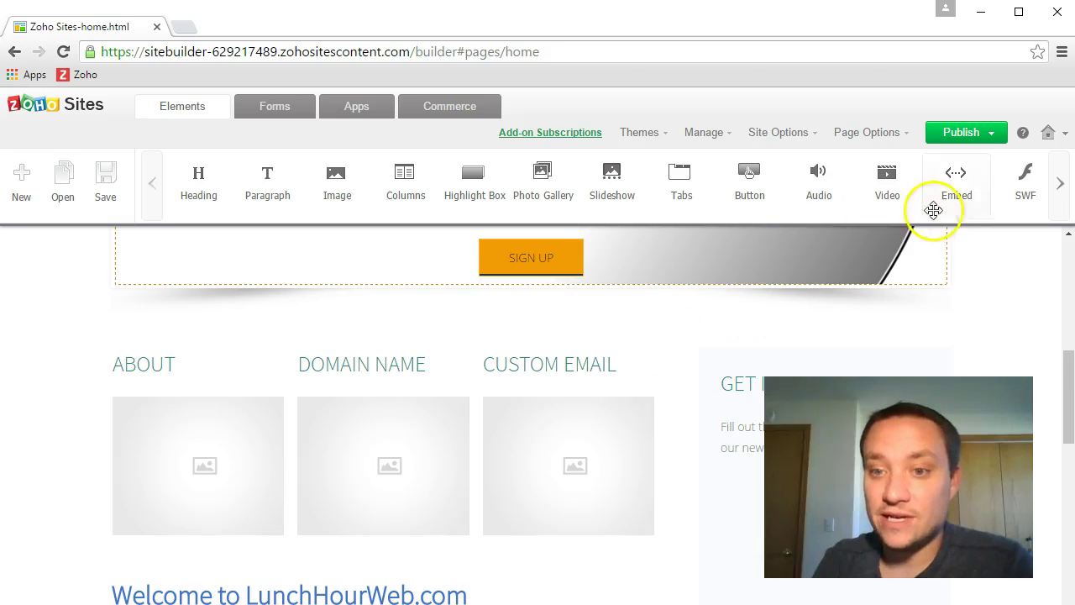
scroll(712, 343, up, 2)
scroll(712, 343, up, 2)
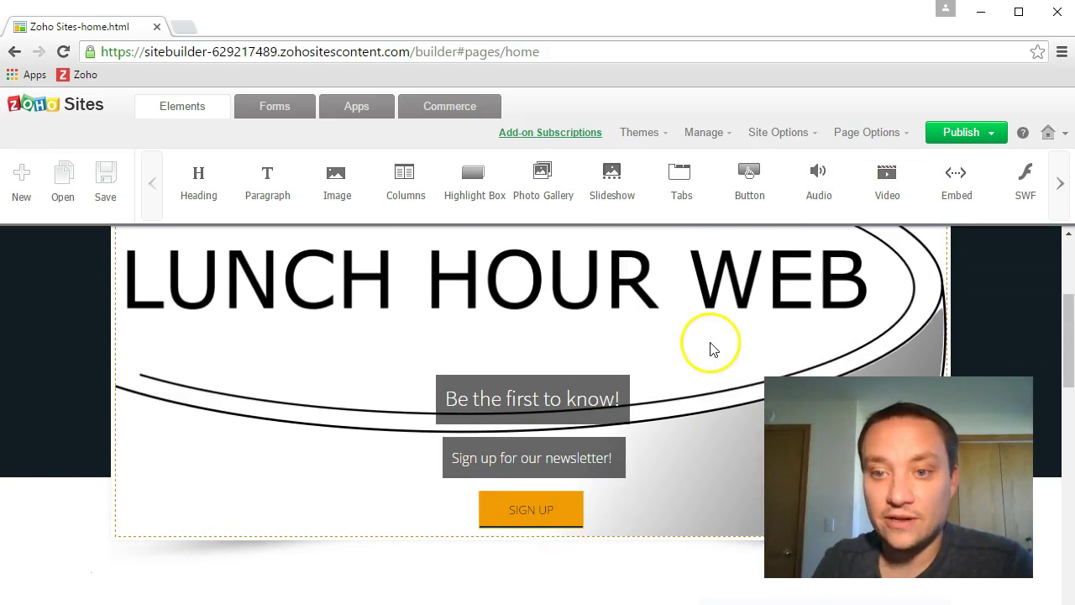
click(897, 188)
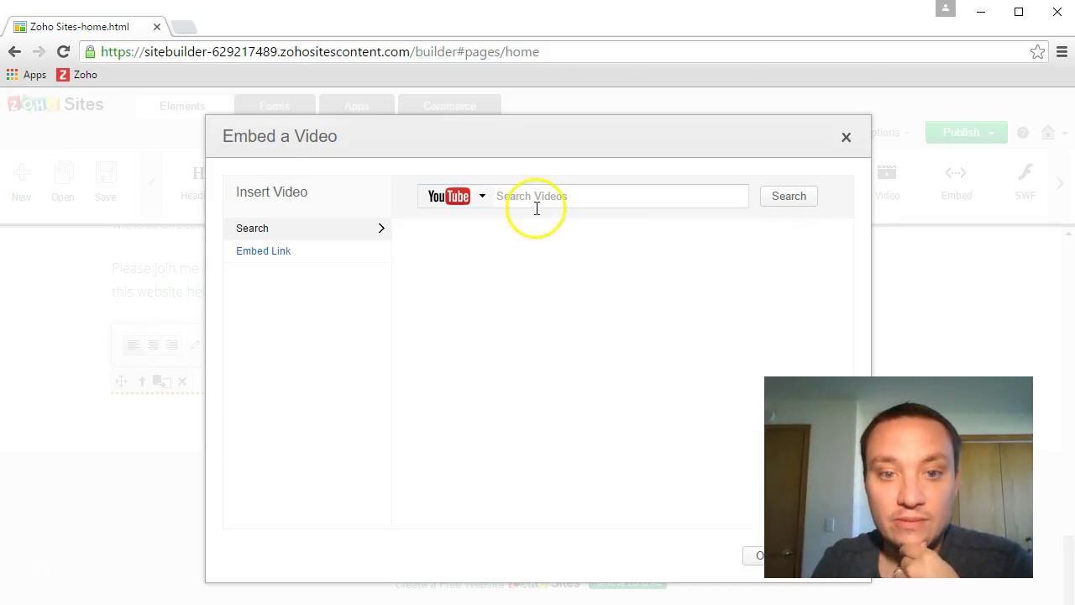
click(843, 141)
scroll(557, 420, up, 5)
scroll(460, 252, down, 2)
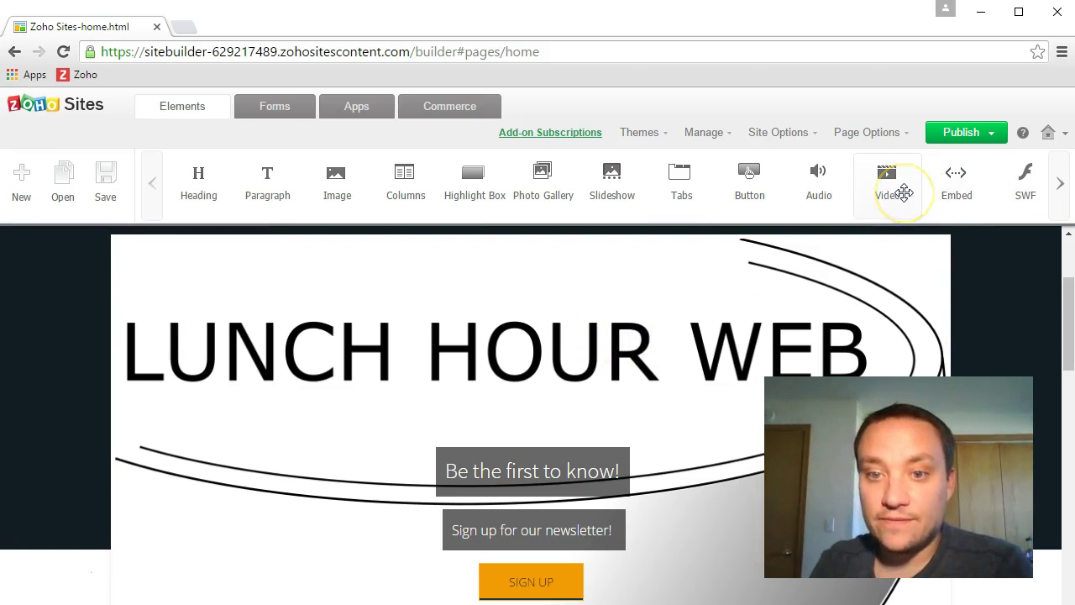
drag(903, 192, 760, 386)
scroll(361, 290, down, 5)
Preview the whole site from the Publish menu and scroll through the desktop view.
scroll(706, 412, up, 10)
click(992, 137)
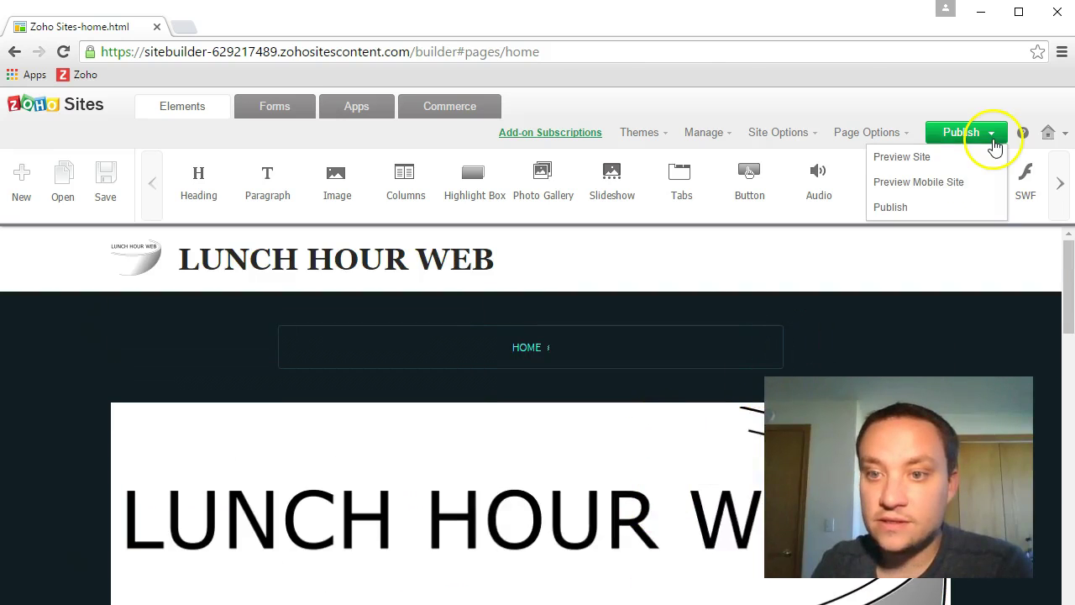
click(929, 157)
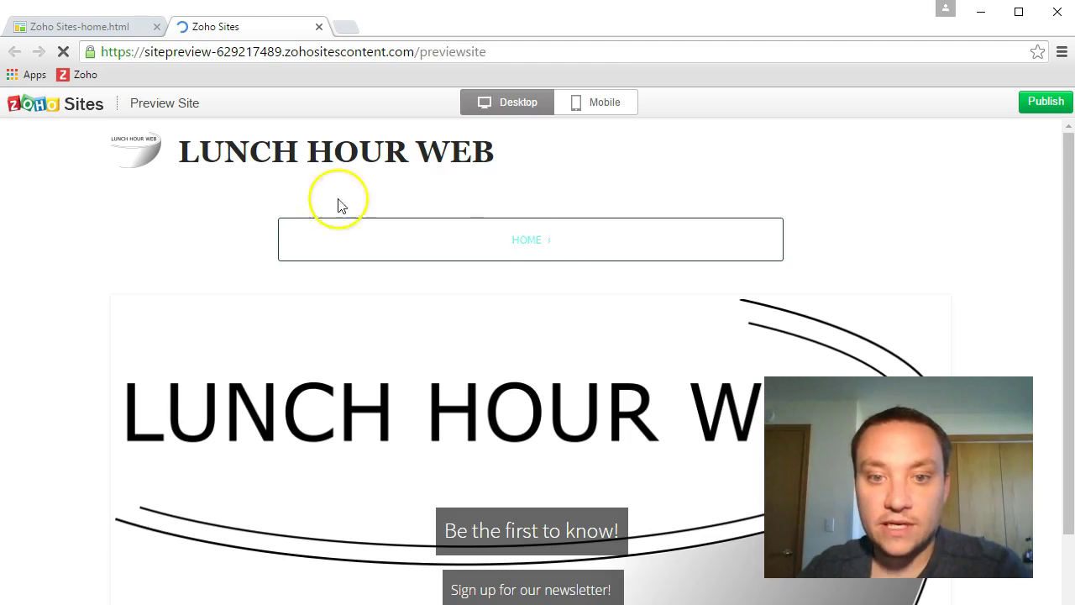
scroll(185, 245, down, 1)
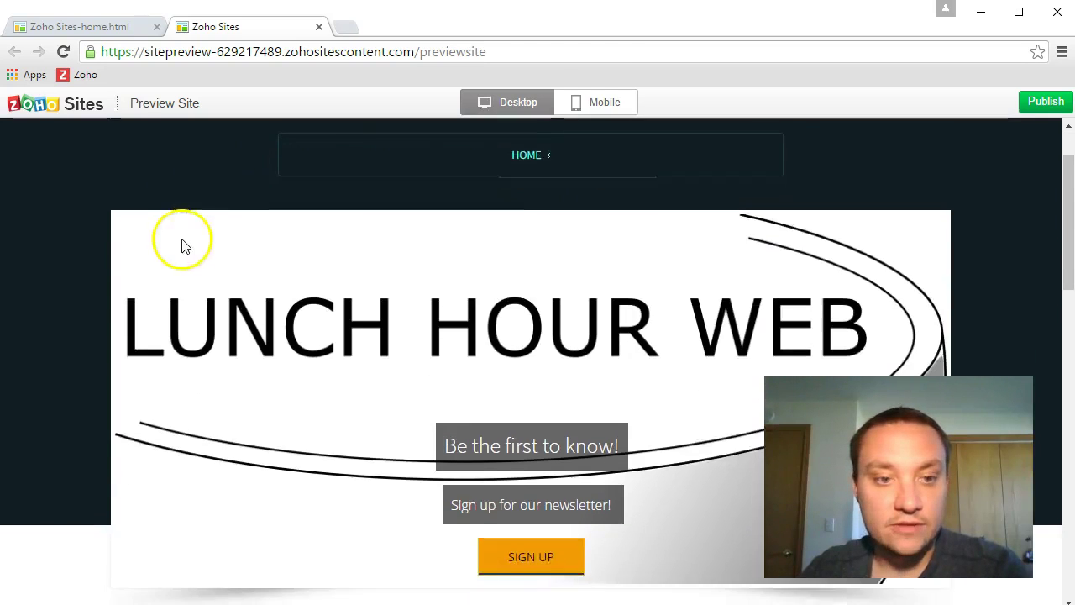
scroll(185, 246, down, 7)
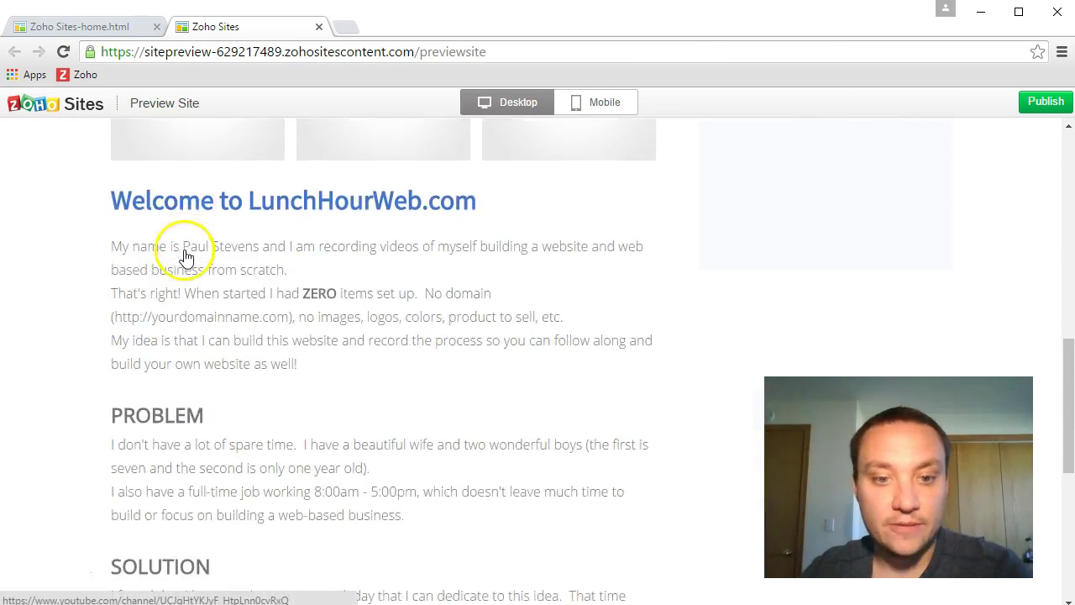
scroll(186, 256, down, 5)
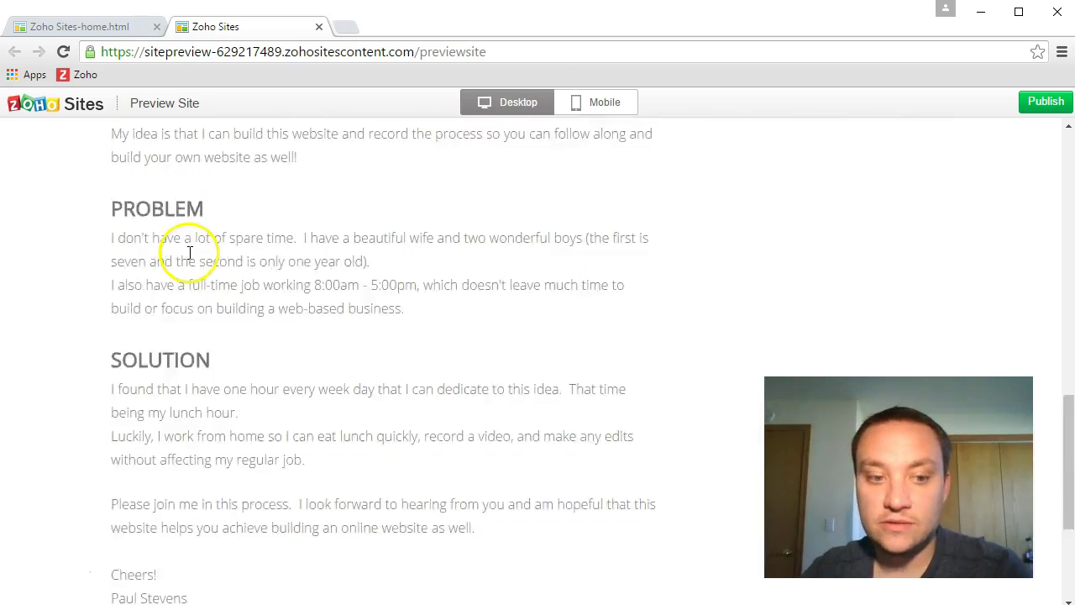
scroll(189, 252, up, 15)
Switch the preview to Mobile and scroll through the header, menu and newsletter banner.
click(588, 103)
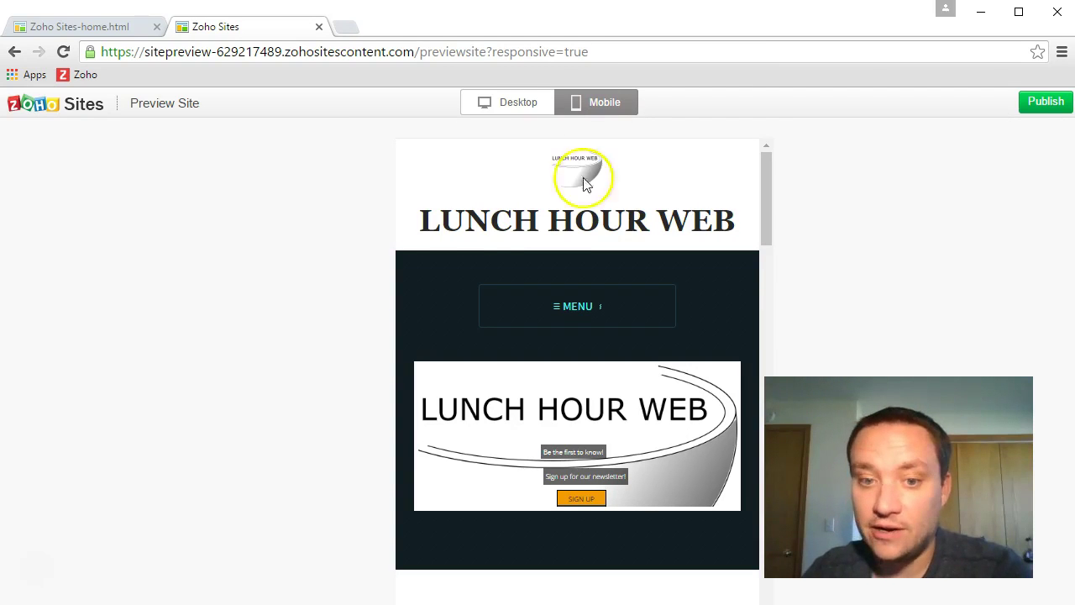
scroll(477, 237, down, 1)
scroll(475, 238, up, 1)
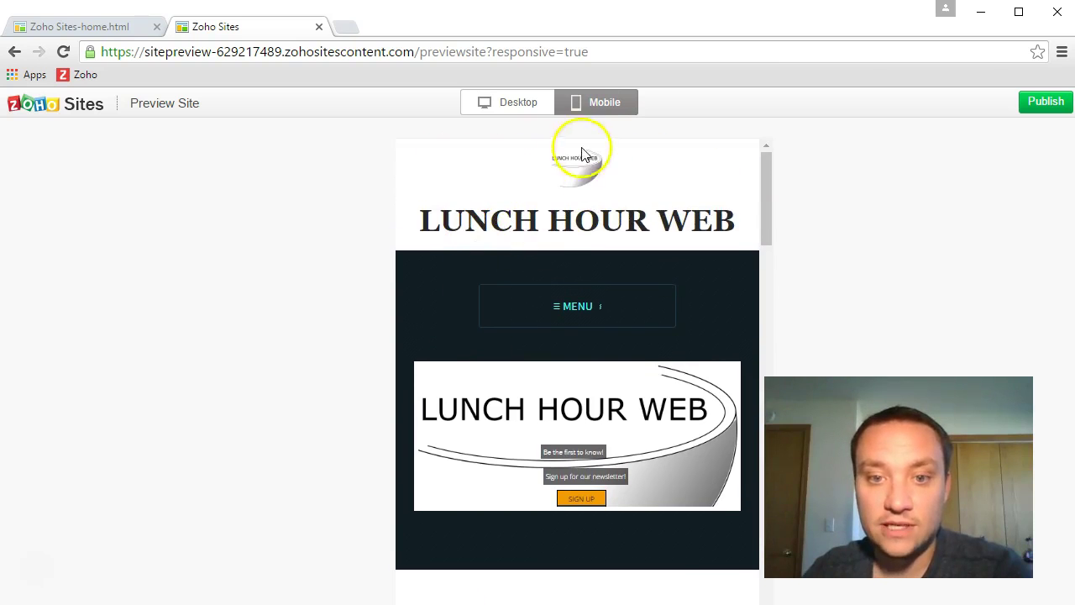
scroll(467, 275, down, 1)
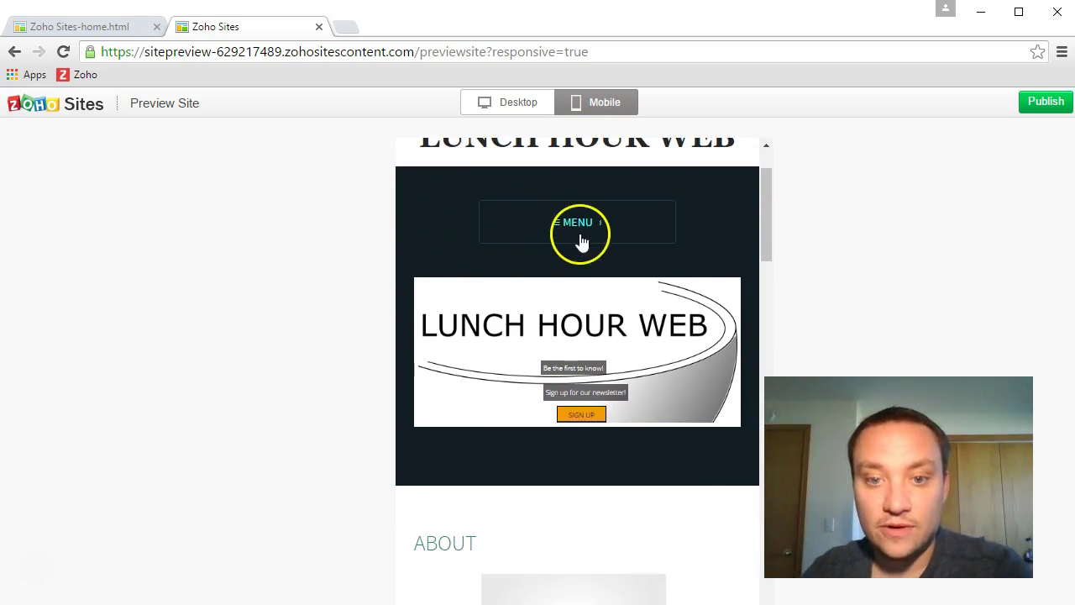
scroll(540, 269, down, 3)
scroll(537, 278, down, 8)
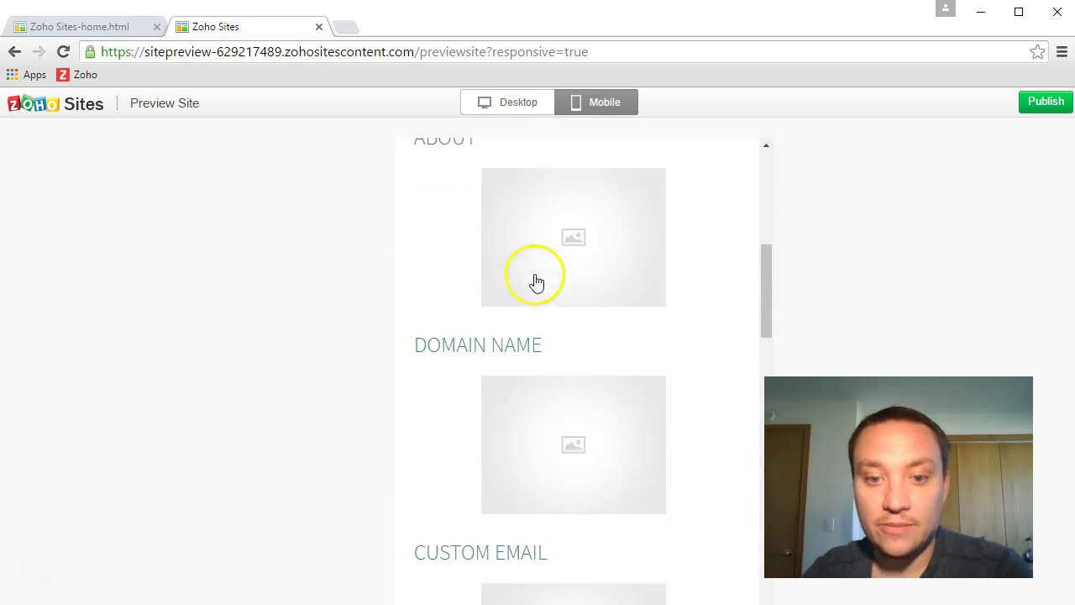
scroll(535, 289, down, 2)
scroll(538, 290, up, 1)
scroll(546, 277, up, 8)
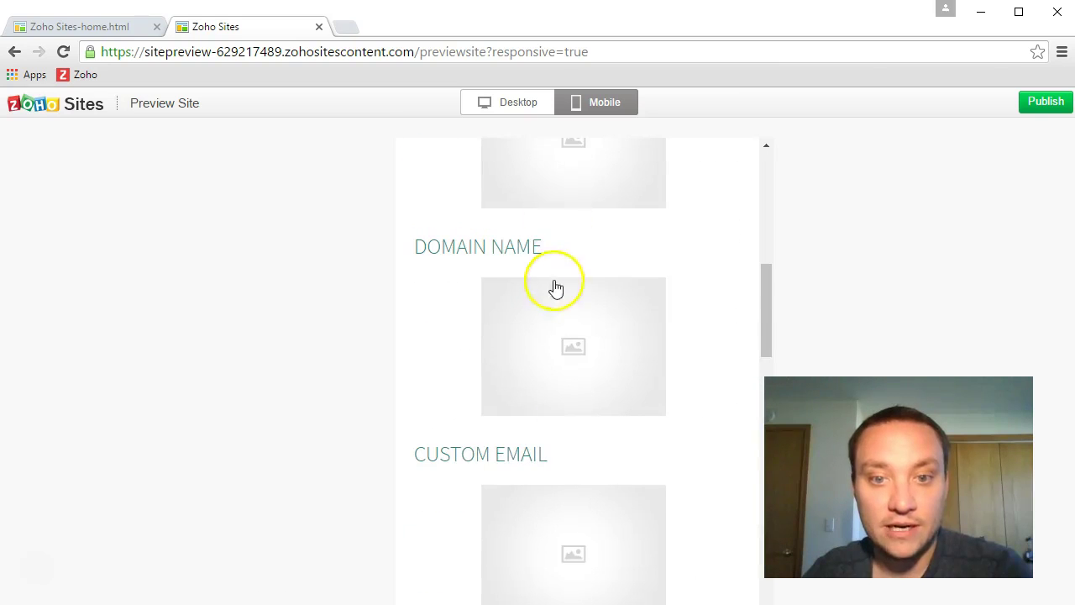
scroll(572, 336, down, 10)
scroll(561, 411, down, 5)
scroll(521, 460, down, 2)
scroll(505, 457, down, 2)
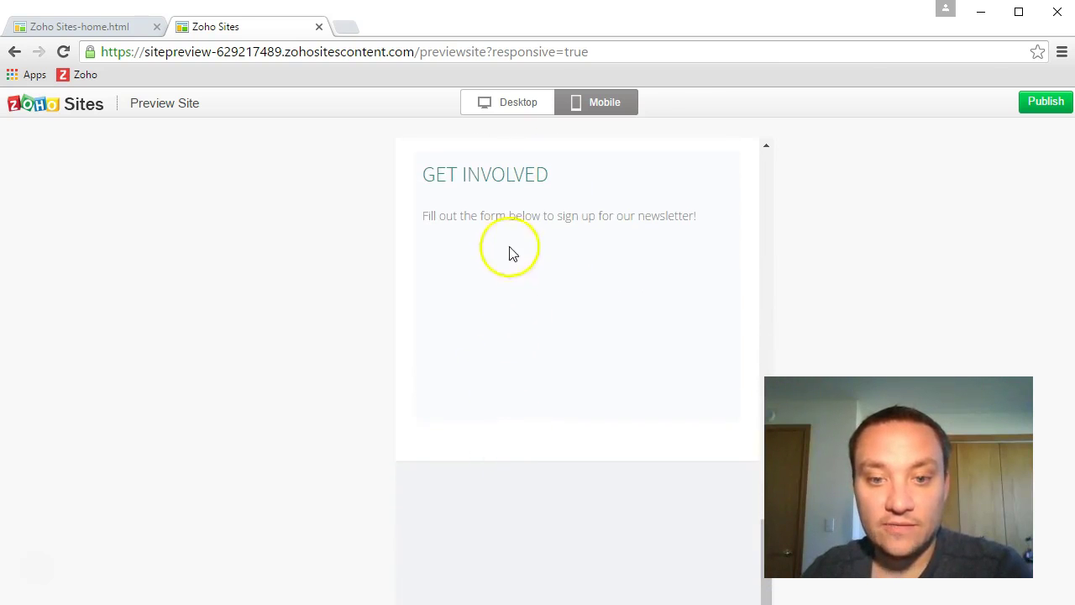
scroll(517, 388, down, 1)
scroll(505, 390, up, 20)
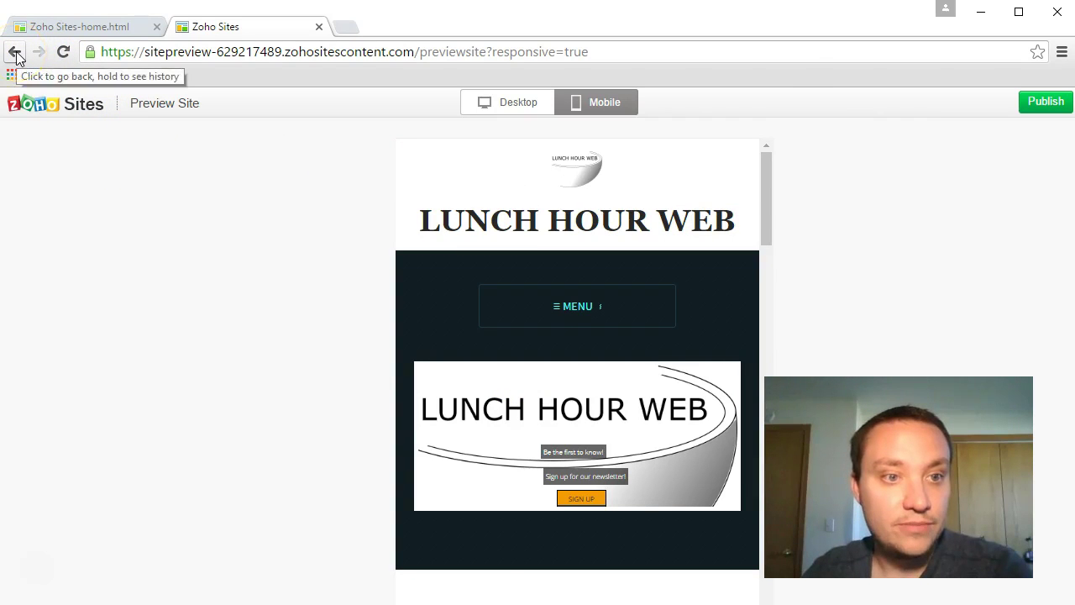
Return to the site builder and close the site preview tab.
click(93, 31)
click(463, 251)
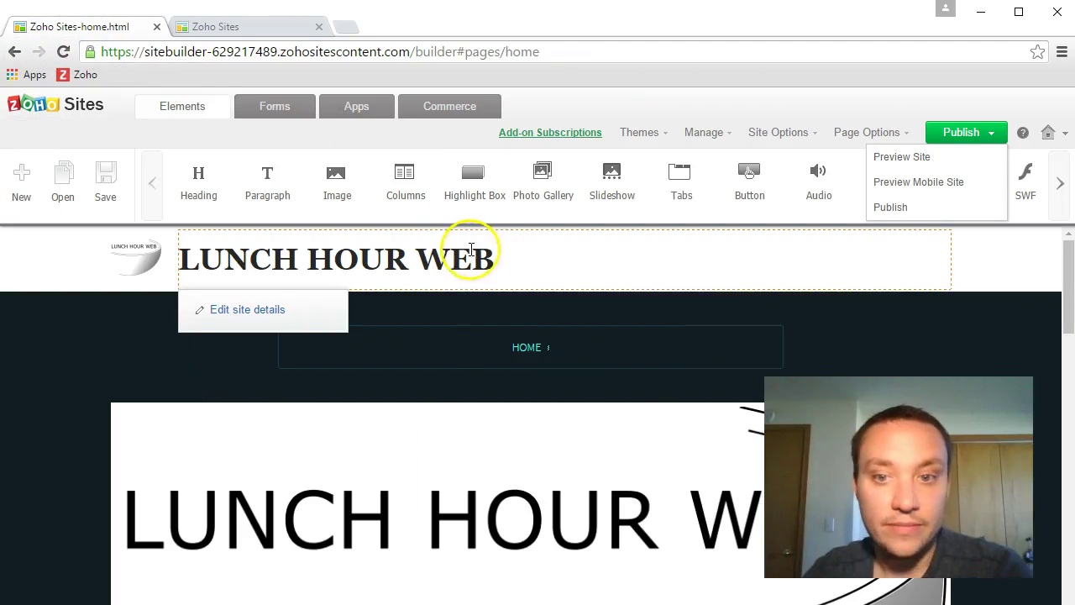
click(319, 27)
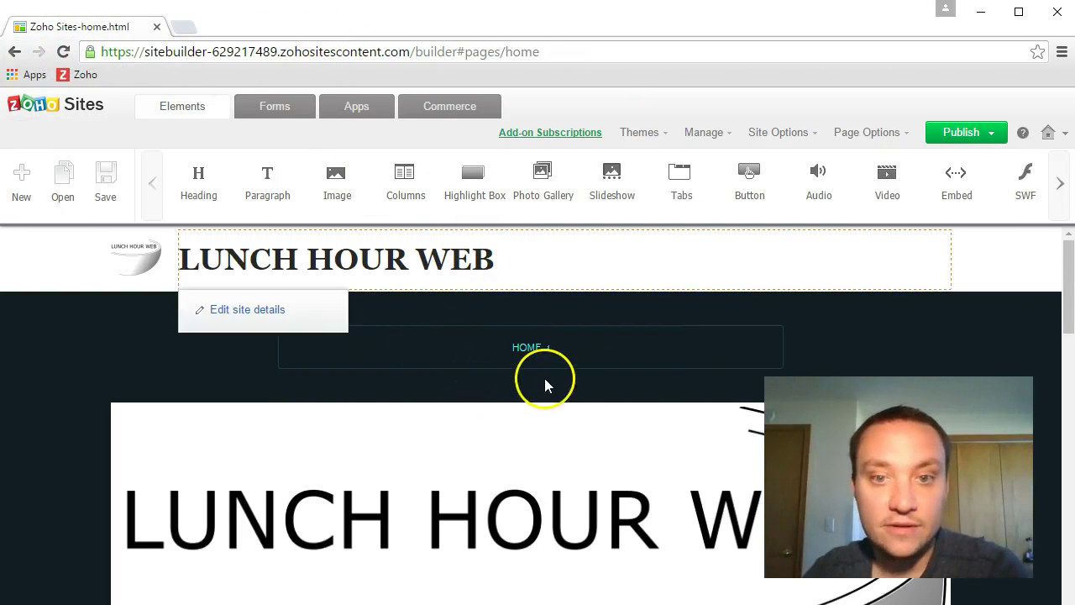
Publish the site, mapping it to the existing domain lunchhourweb.com.
click(994, 141)
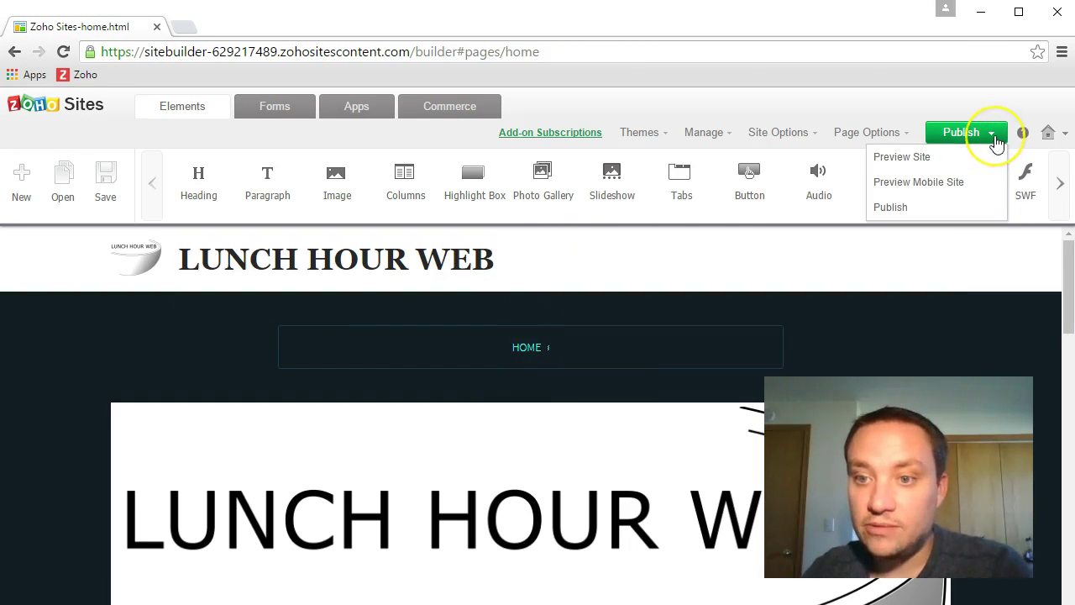
click(905, 210)
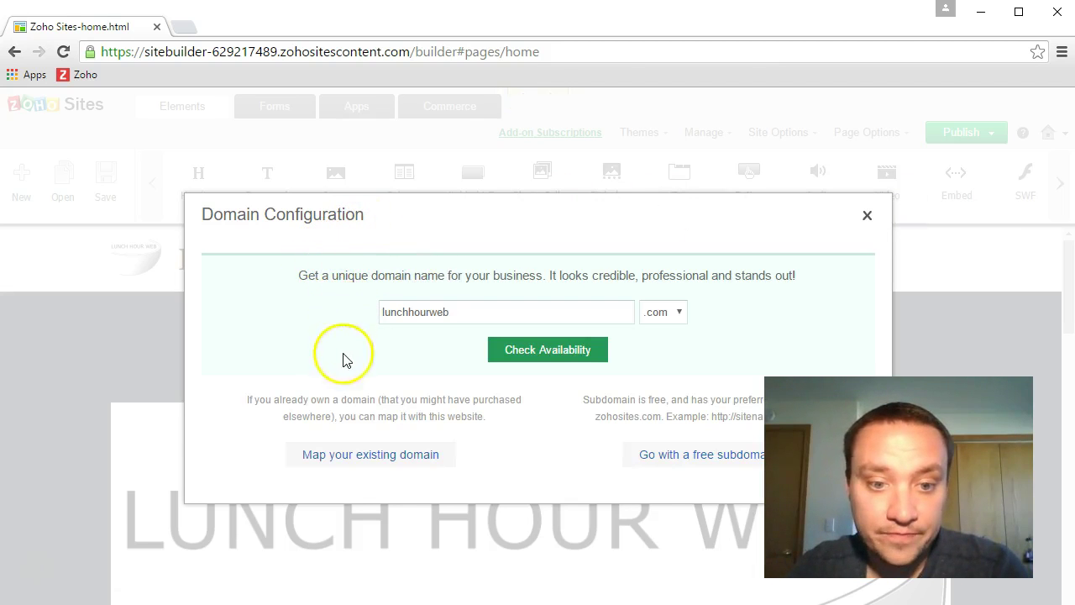
click(391, 461)
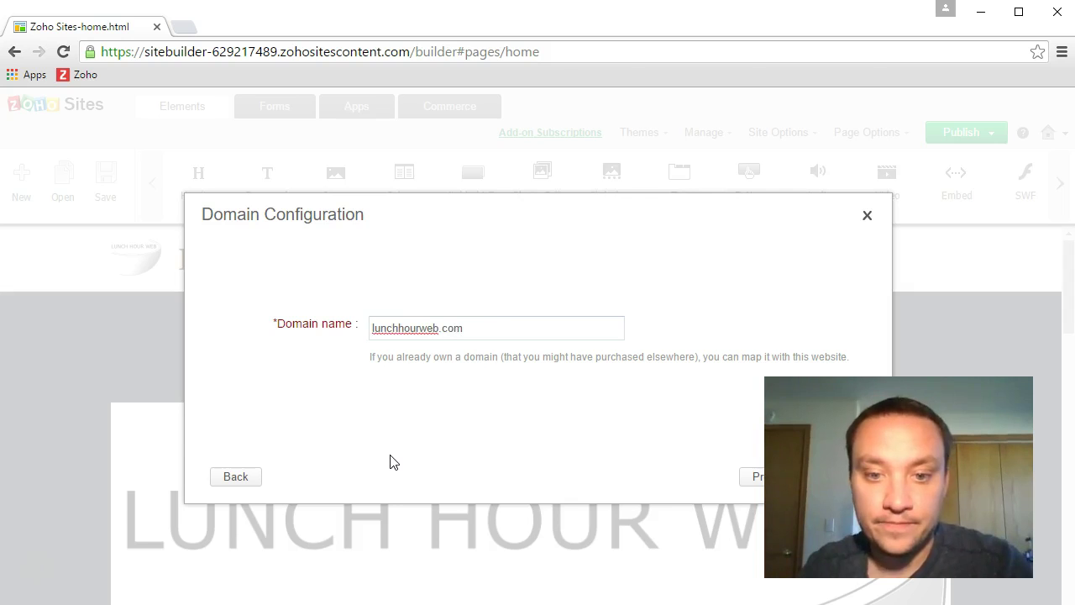
click(753, 478)
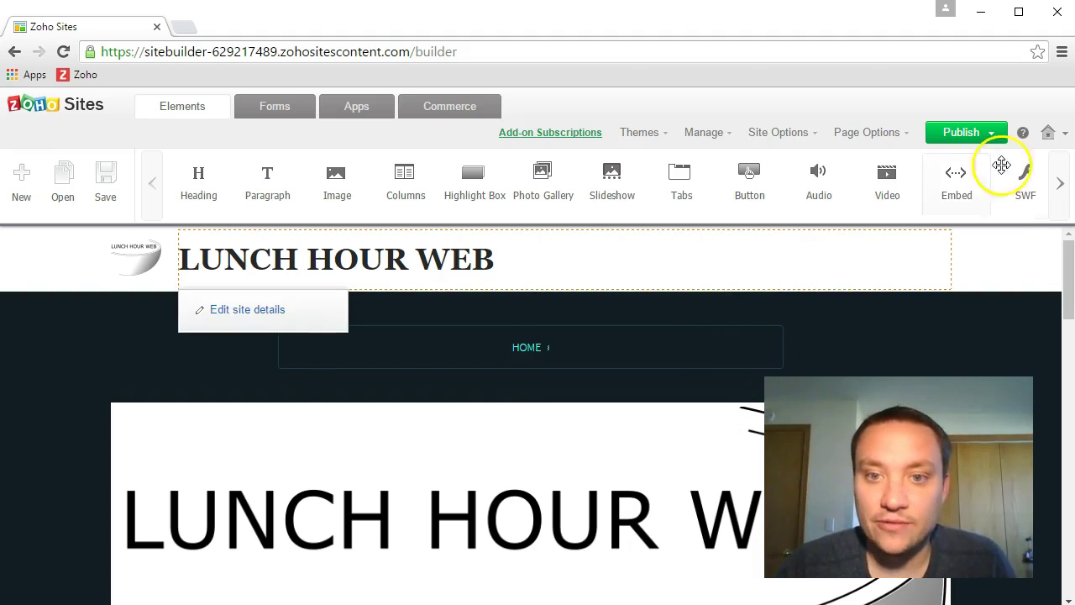
click(1062, 135)
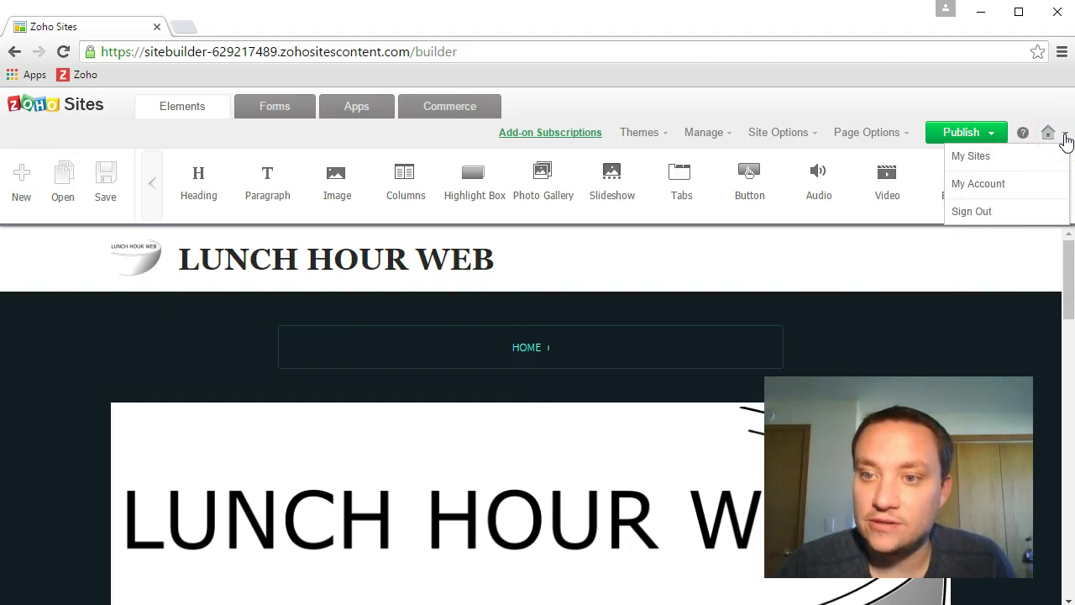
click(1020, 160)
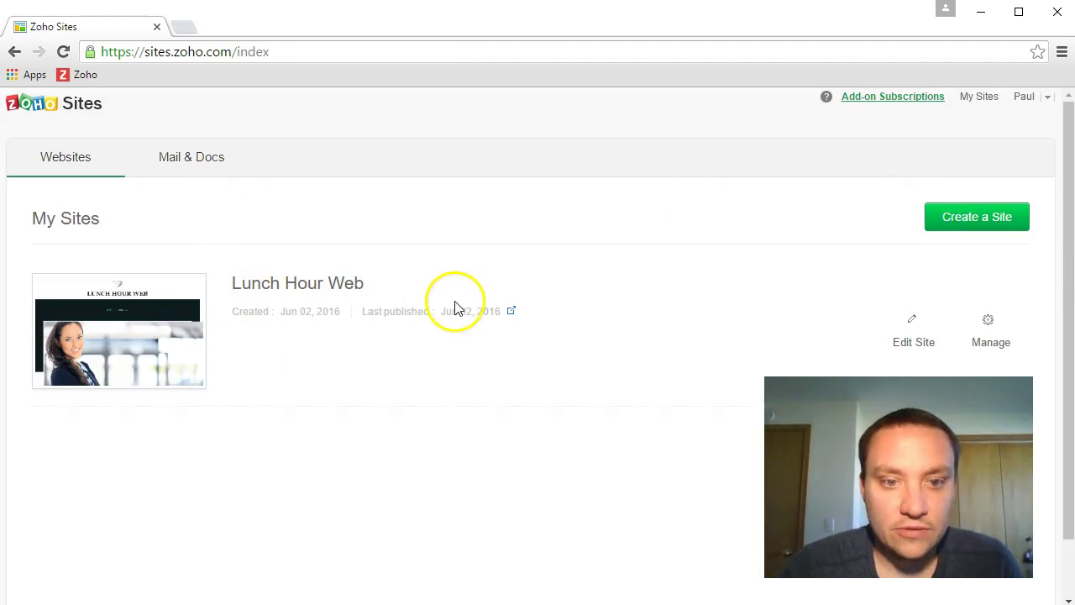
click(993, 325)
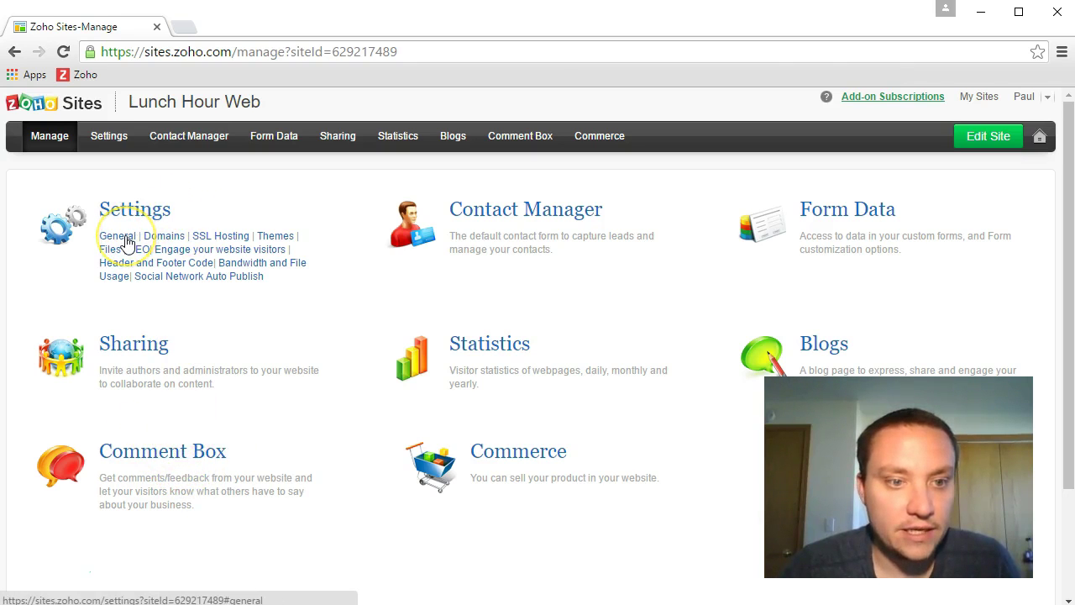
click(158, 237)
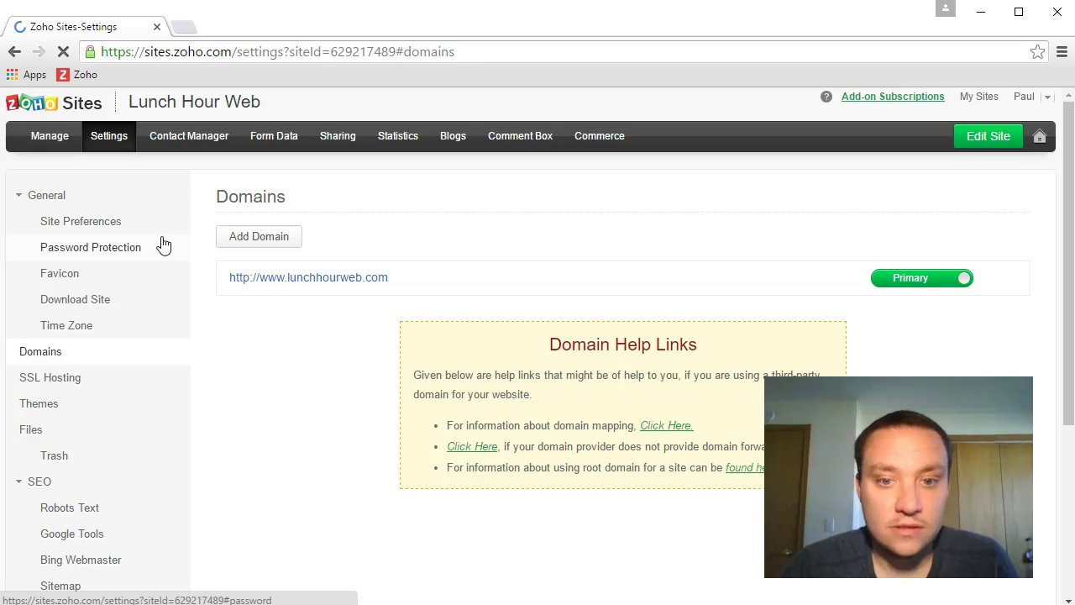
click(315, 286)
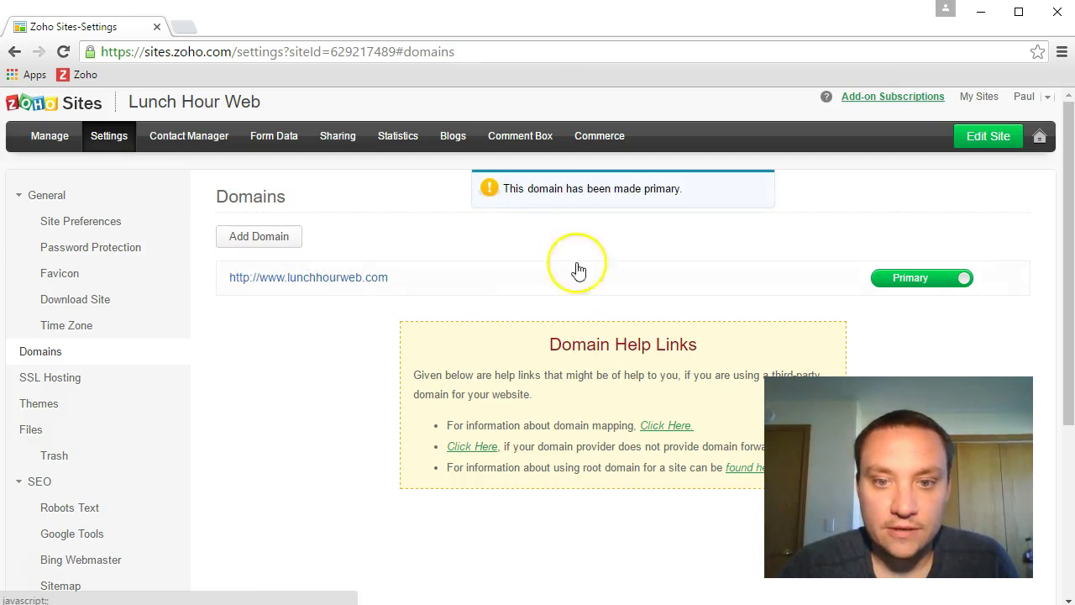
scroll(409, 382, down, 1)
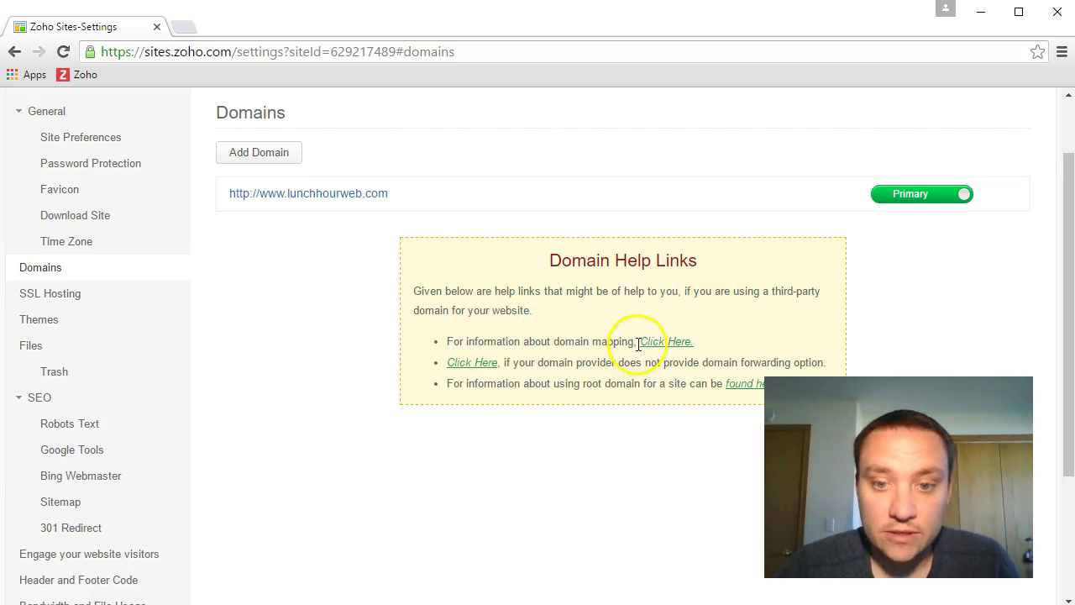
Open the Domain Mapping help article from the domain settings.
click(664, 341)
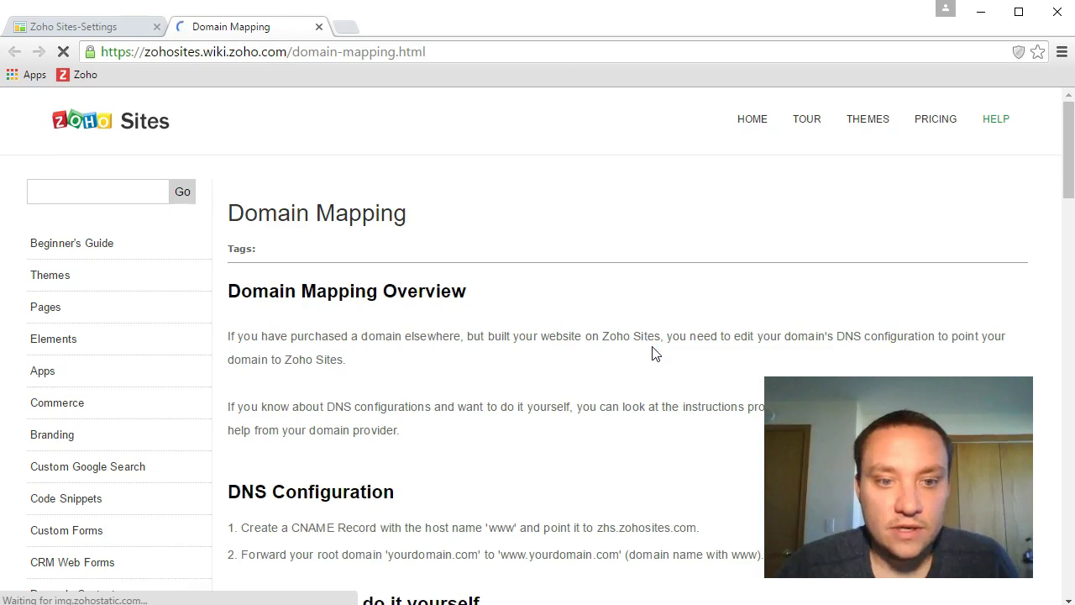
click(589, 317)
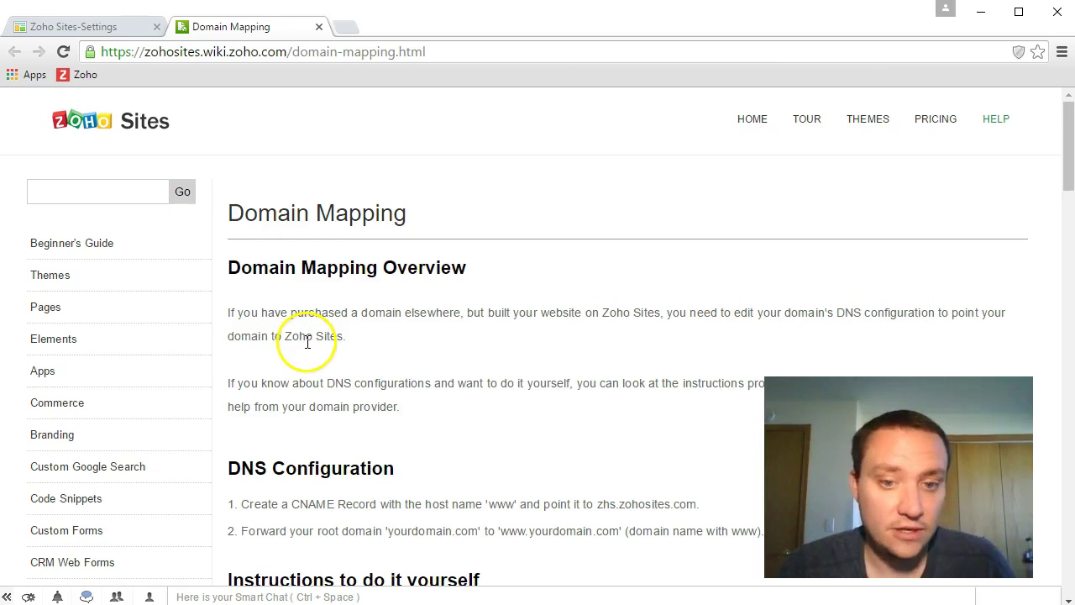
scroll(306, 340, down, 2)
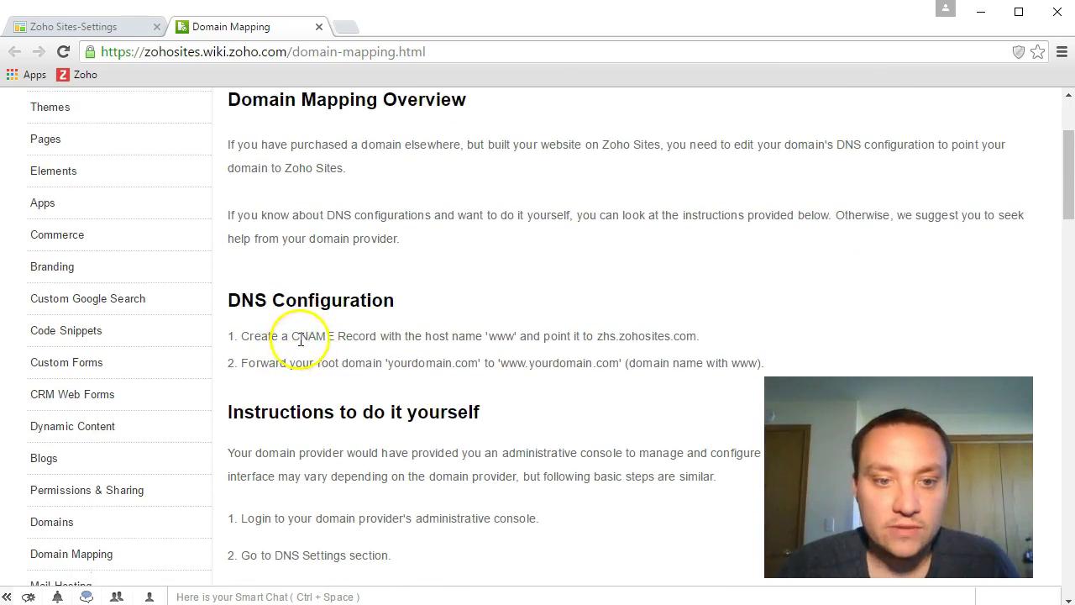
Copy the CNAME target zhs.zohosites.com and switch to the GoDaddy account window.
drag(292, 339, 347, 338)
drag(503, 339, 702, 339)
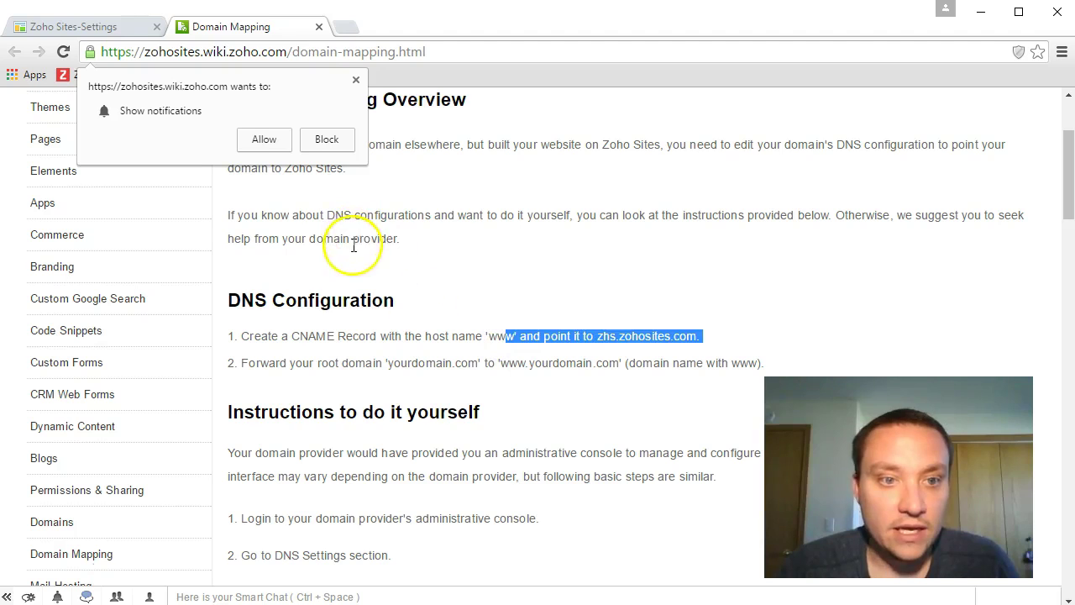
click(264, 140)
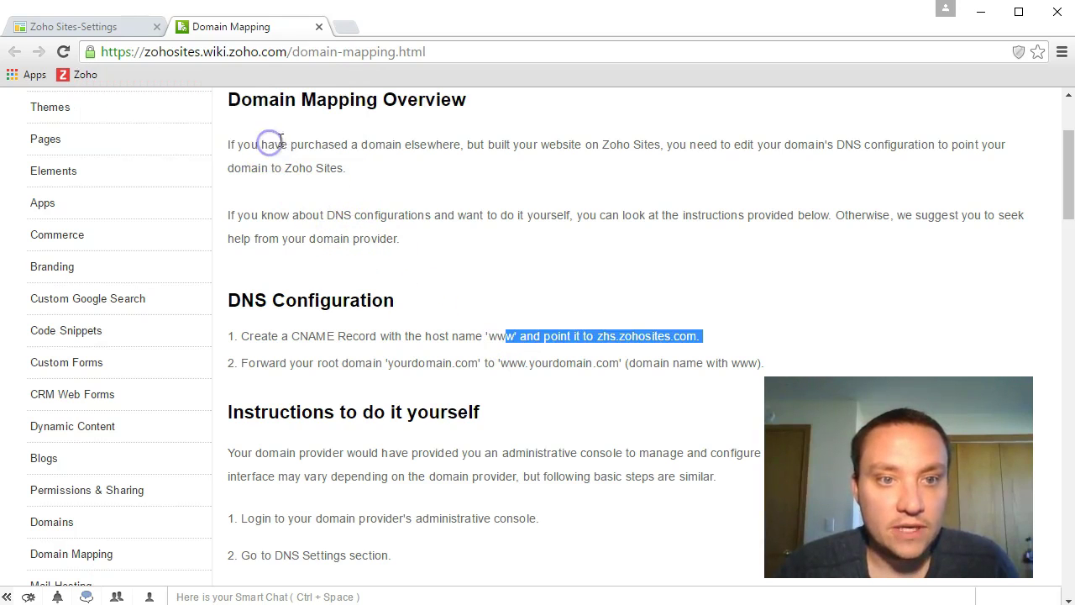
click(700, 337)
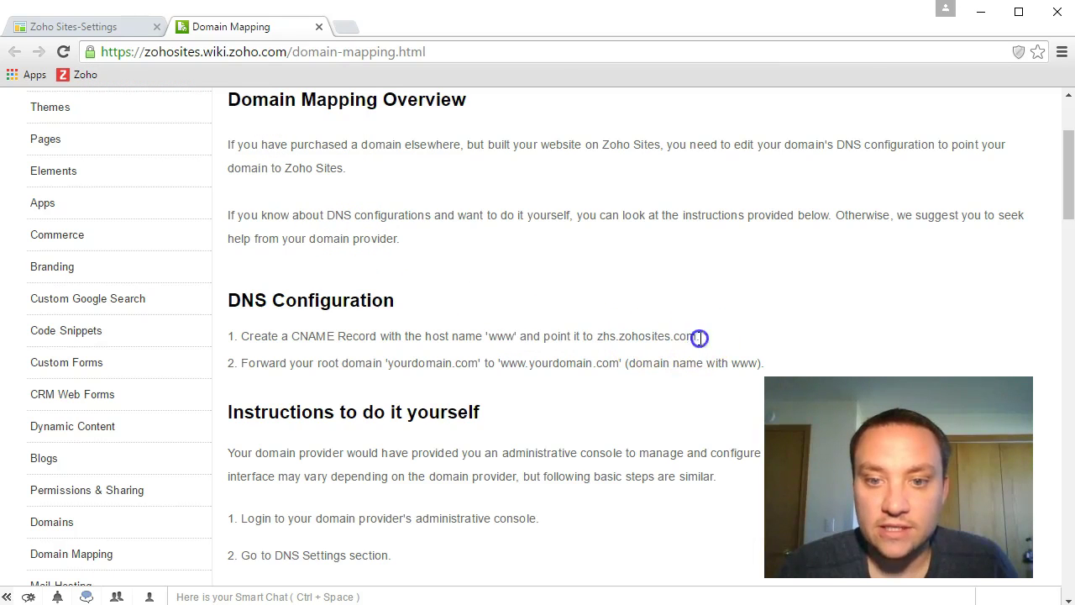
drag(603, 343, 598, 342)
right_click(614, 337)
click(631, 351)
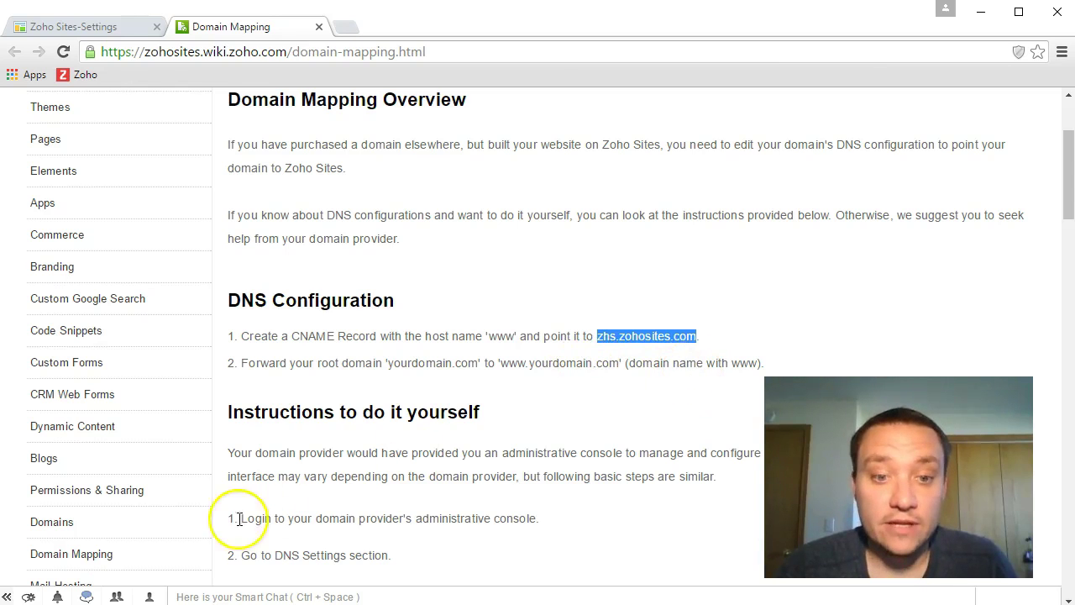
click(141, 598)
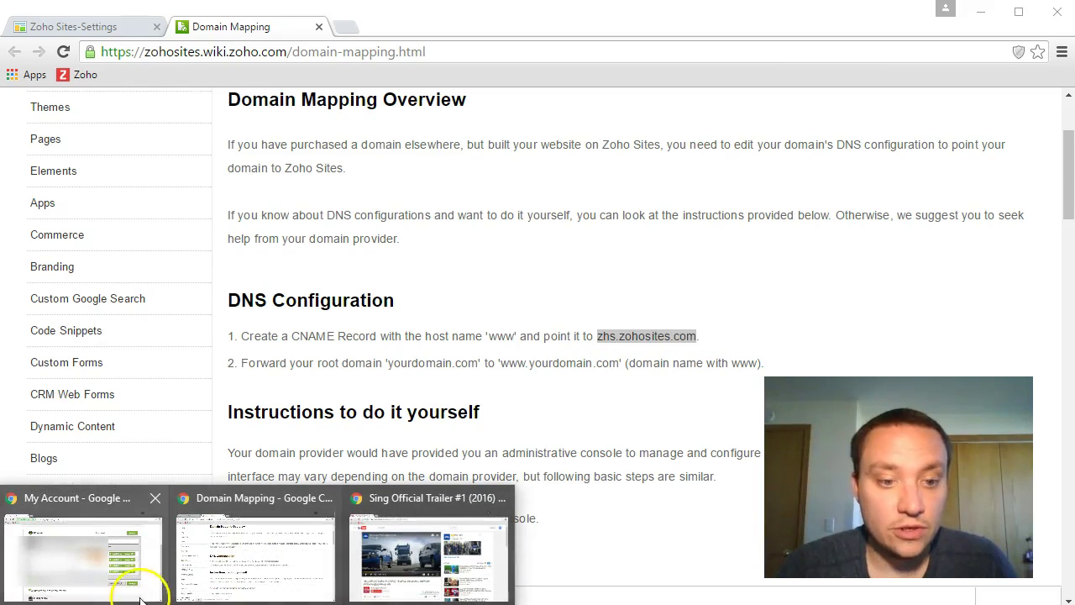
click(135, 578)
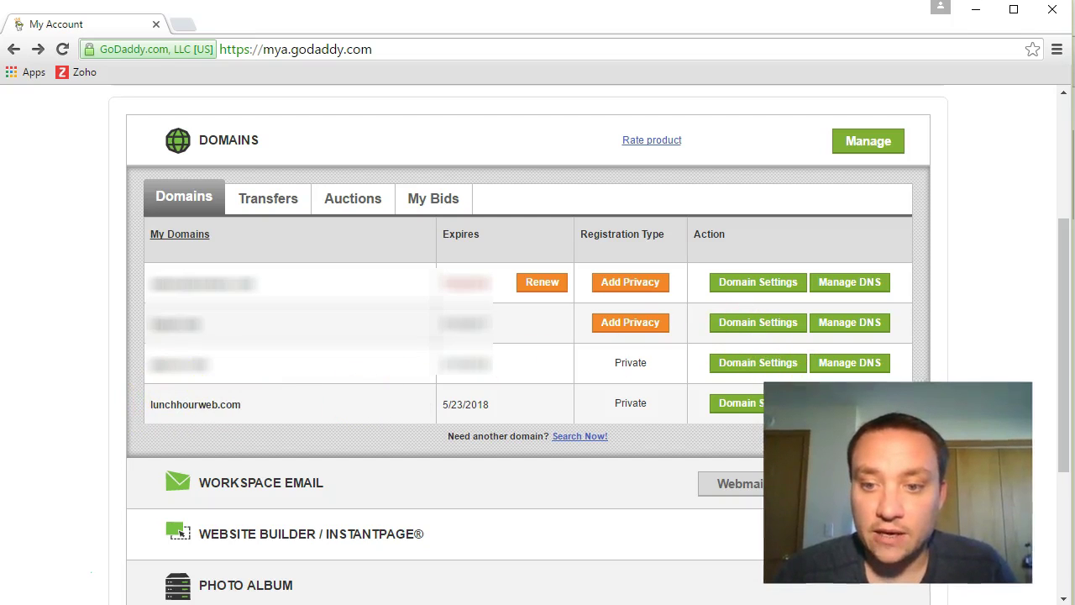
In lunchhourweb.com's DNS, replace the www CNAME target @ with zhs.zohosites.com and save.
click(853, 401)
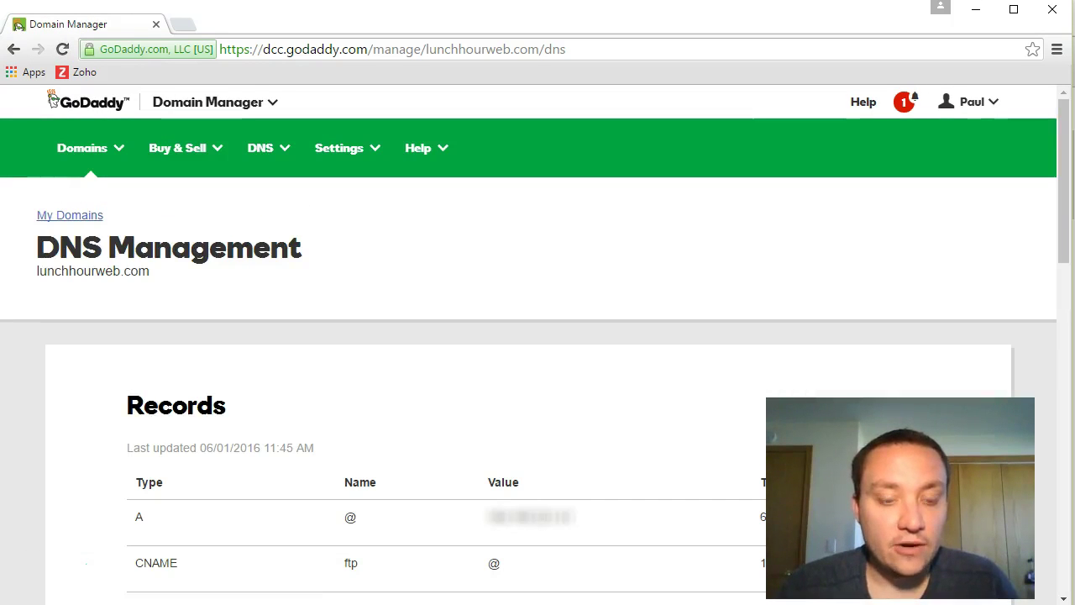
click(1062, 215)
scroll(1062, 215, down, 5)
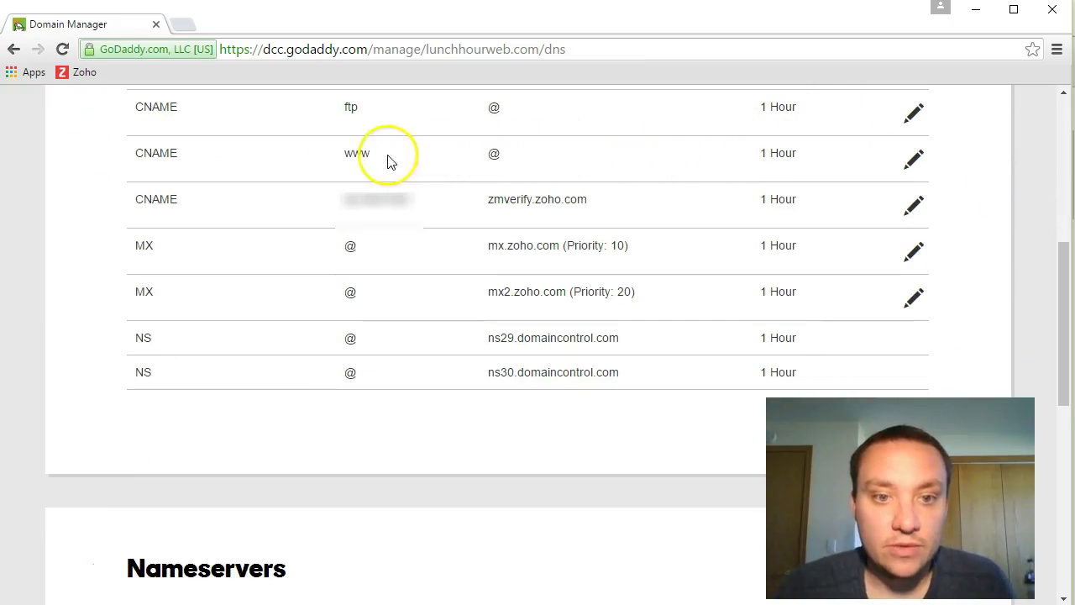
click(915, 162)
drag(504, 249, 388, 254)
key(ctrl+v)
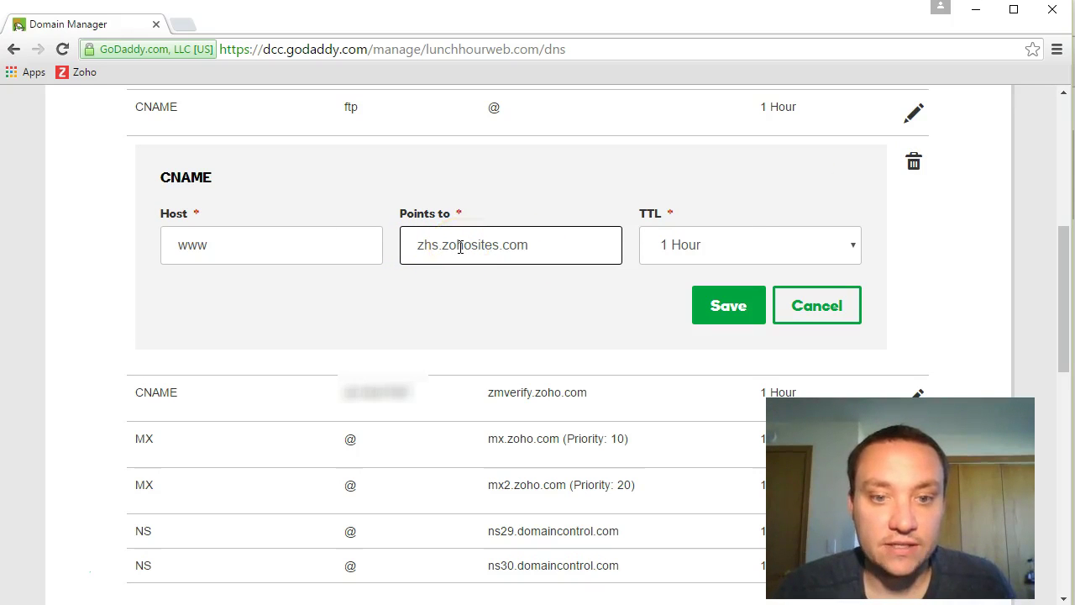
click(709, 306)
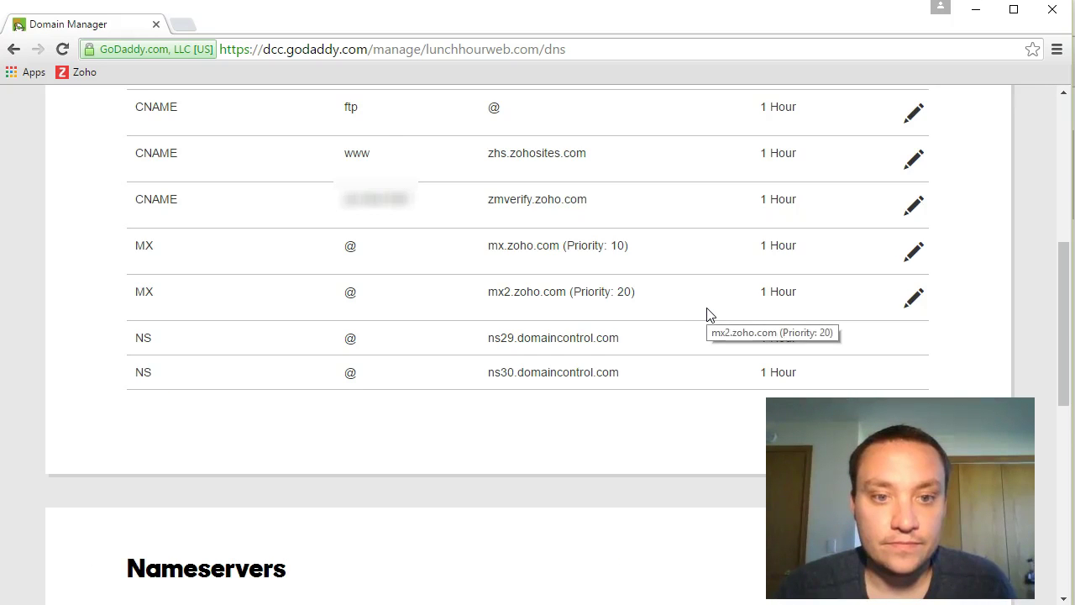
key(alt+Tab)
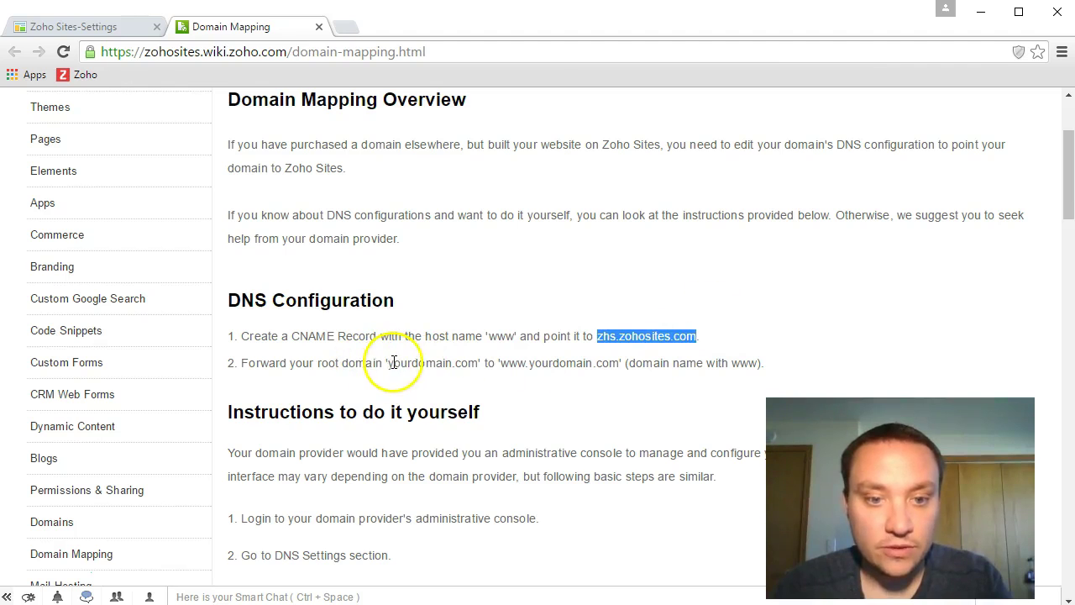
drag(388, 363, 478, 363)
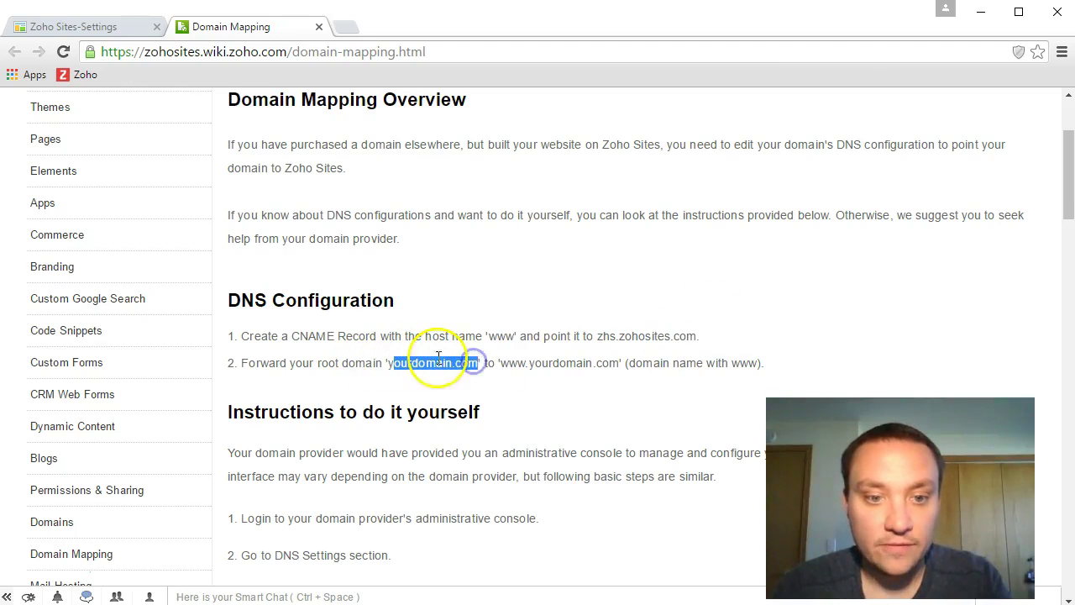
click(481, 364)
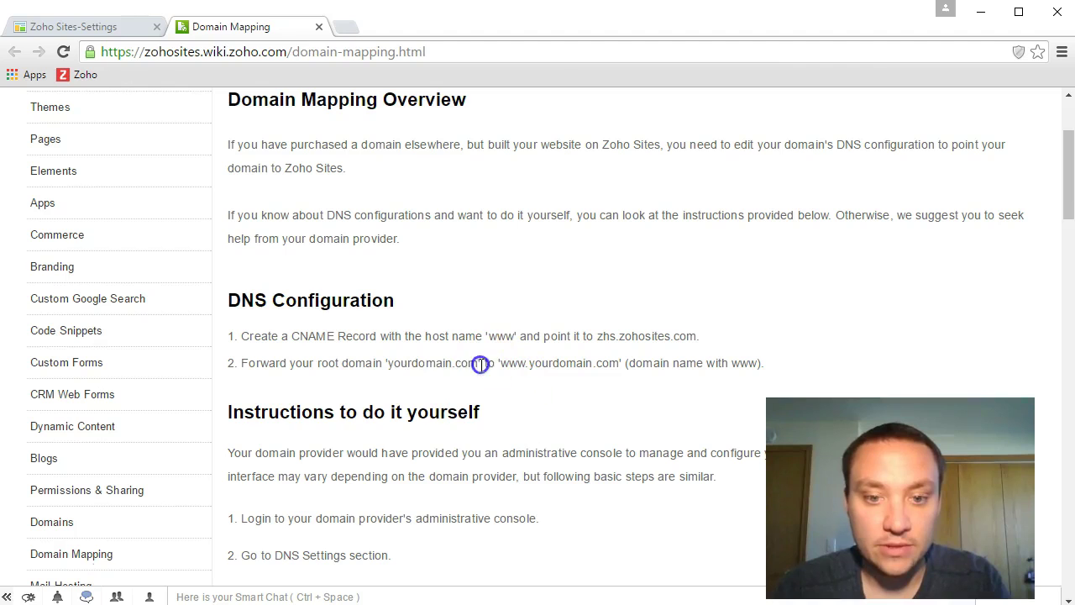
drag(405, 370, 395, 370)
right_click(391, 368)
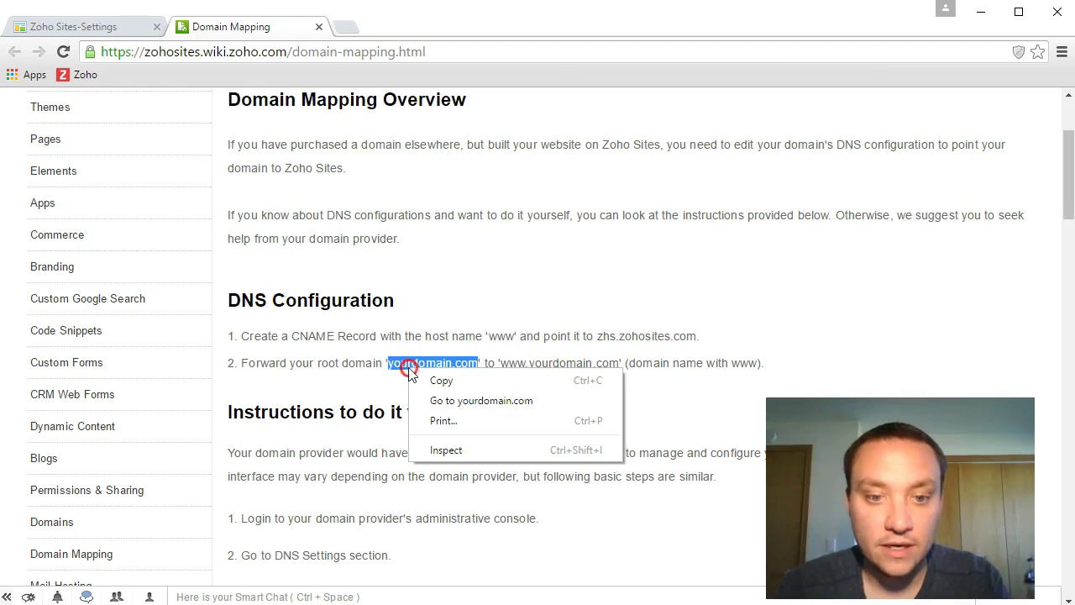
click(435, 378)
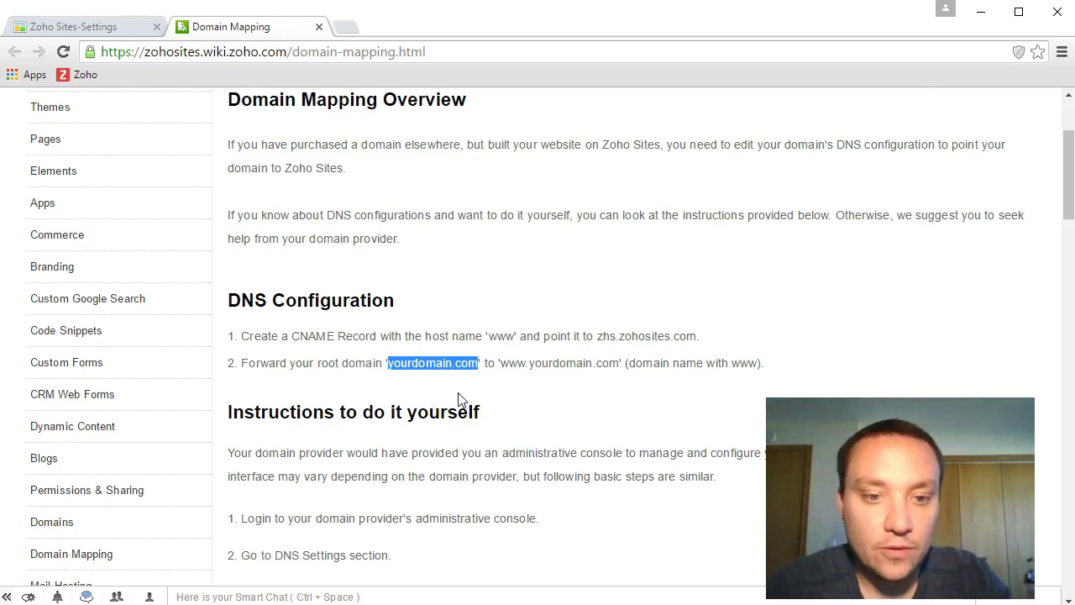
key(alt+Tab)
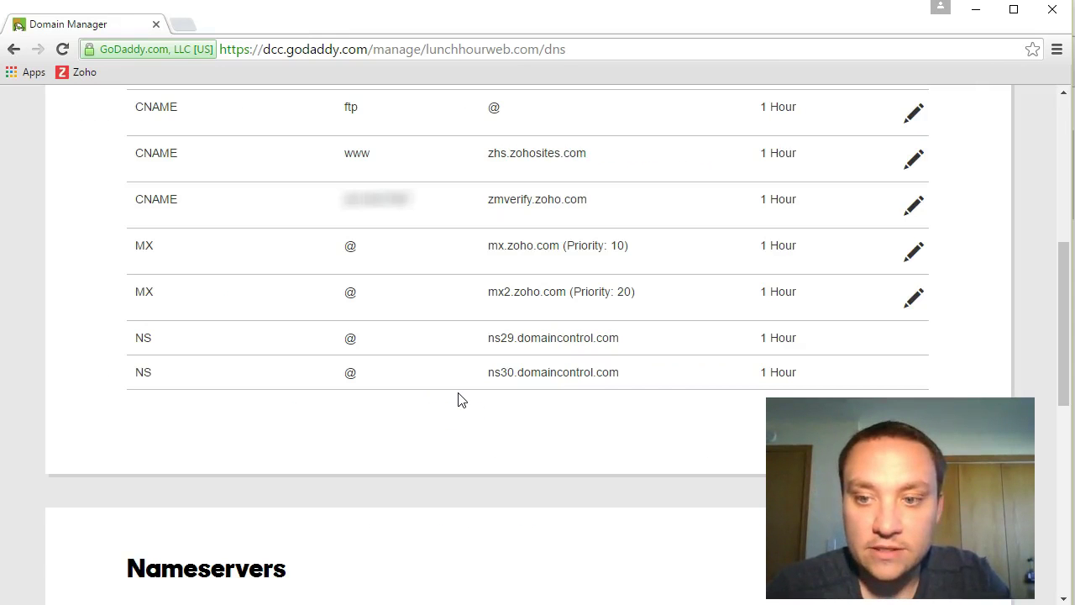
click(452, 414)
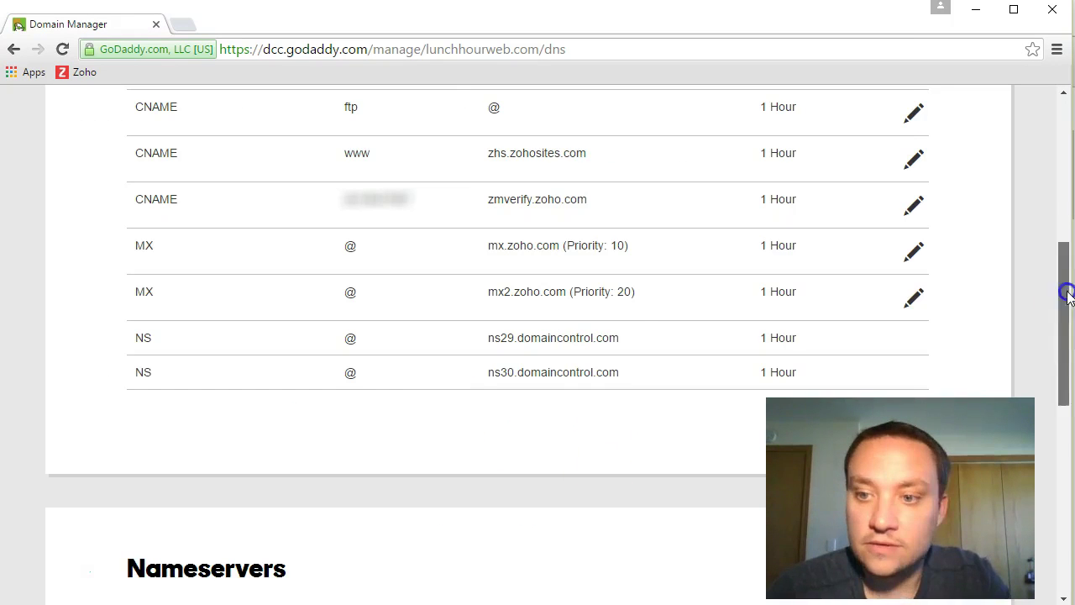
drag(1064, 293, 1063, 478)
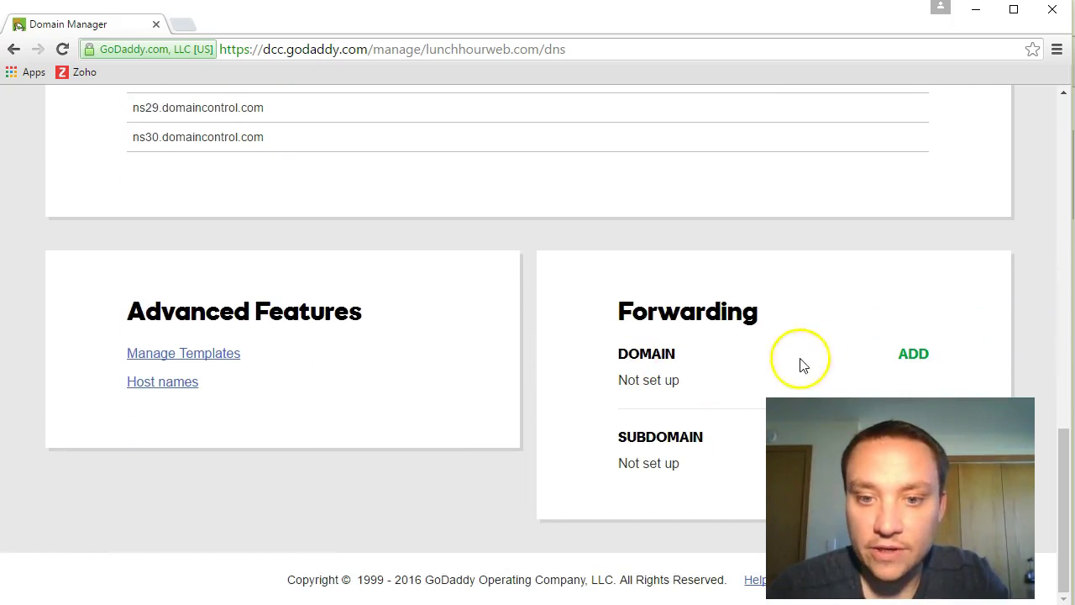
click(909, 356)
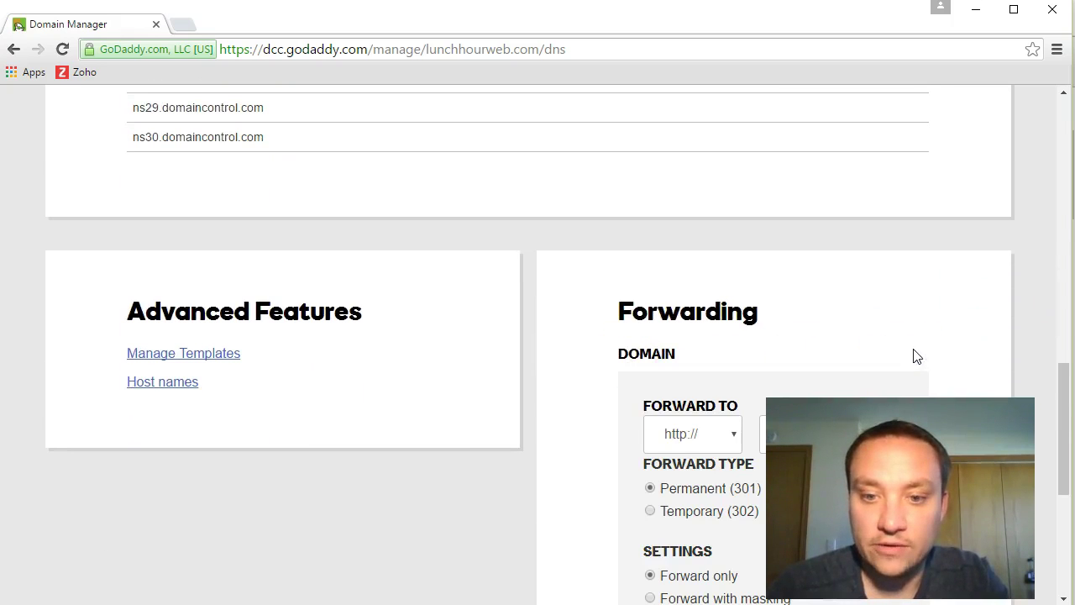
scroll(915, 336, down, 1)
scroll(916, 336, down, 1)
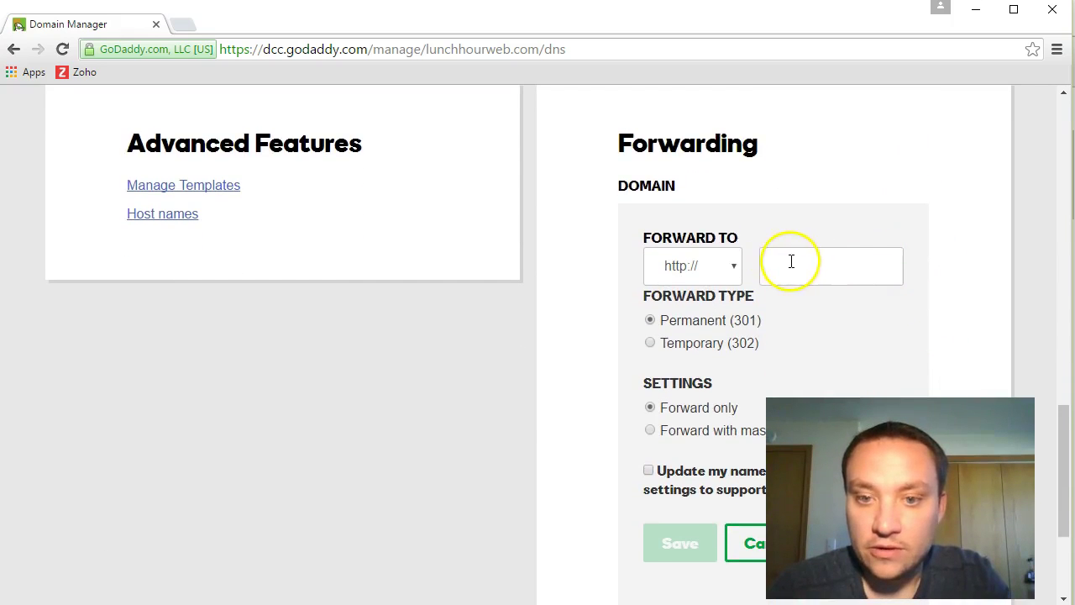
scroll(868, 274, down, 1)
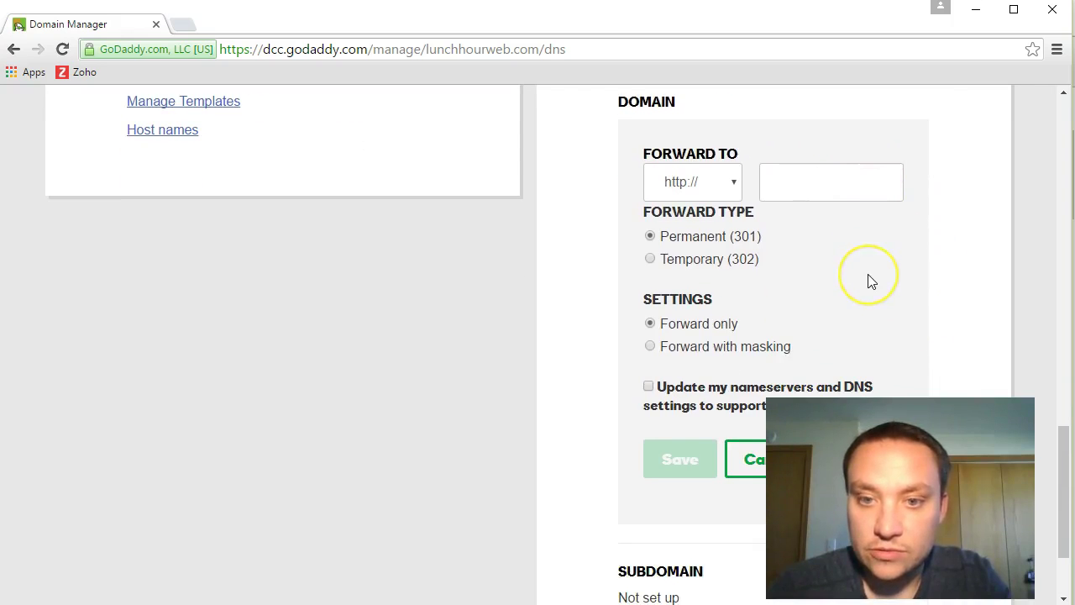
click(806, 179)
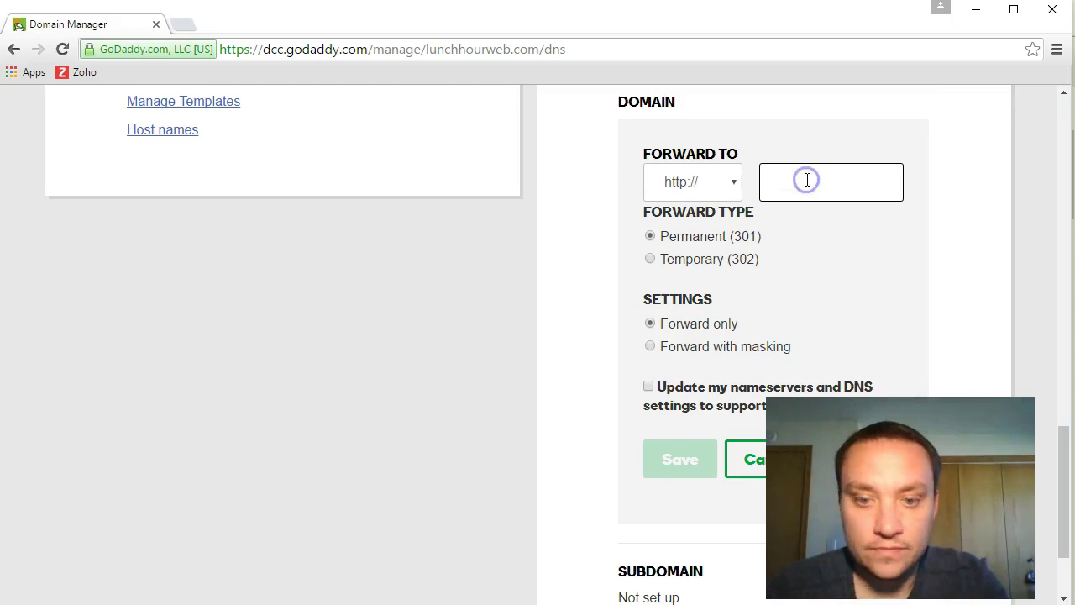
text(ww)
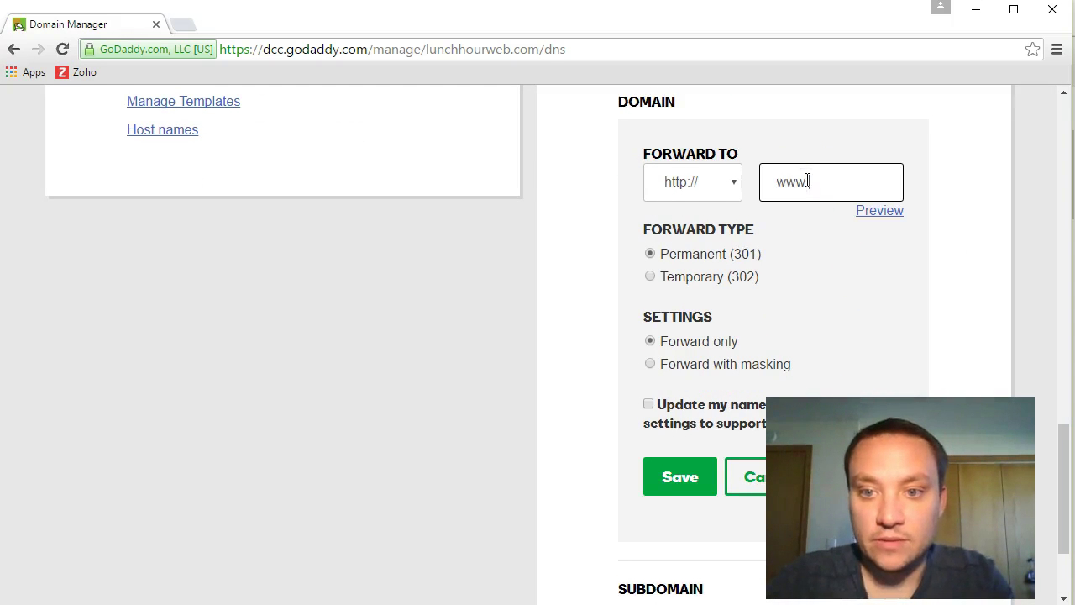
text(w)
click(809, 179)
text(.lunchhou)
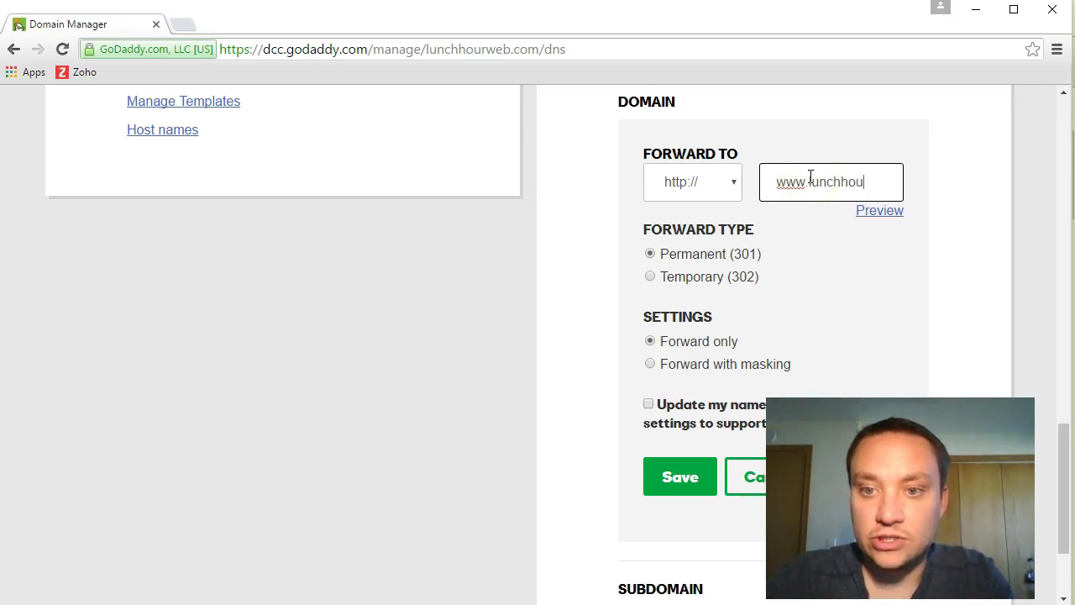
text(rweb.com)
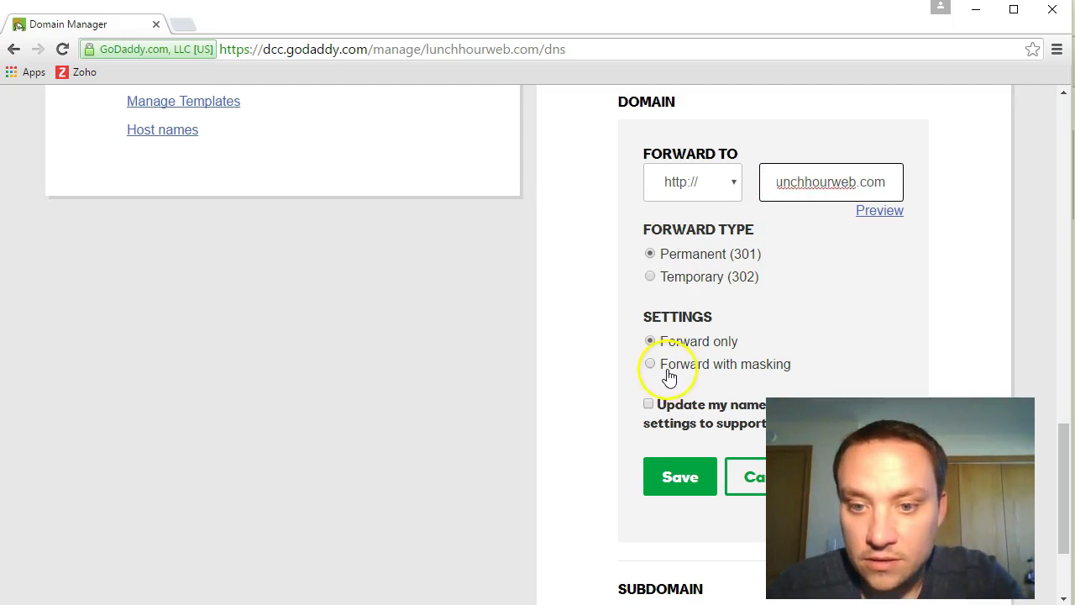
click(677, 487)
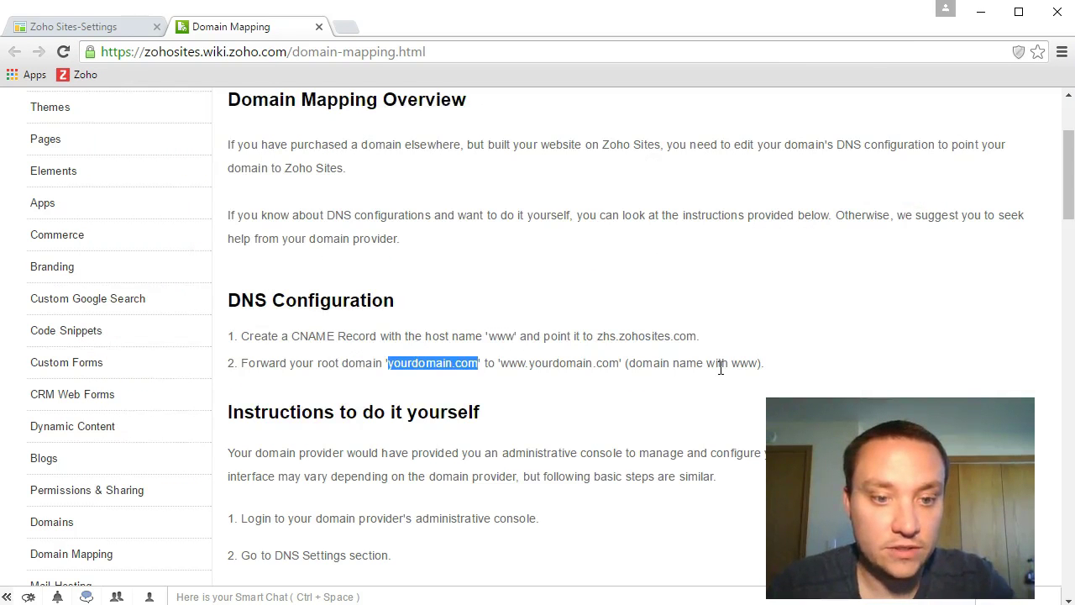
Return to the Zoho Sites tab and open Lunch Hour Web for editing from My Sites.
scroll(525, 328, up, 3)
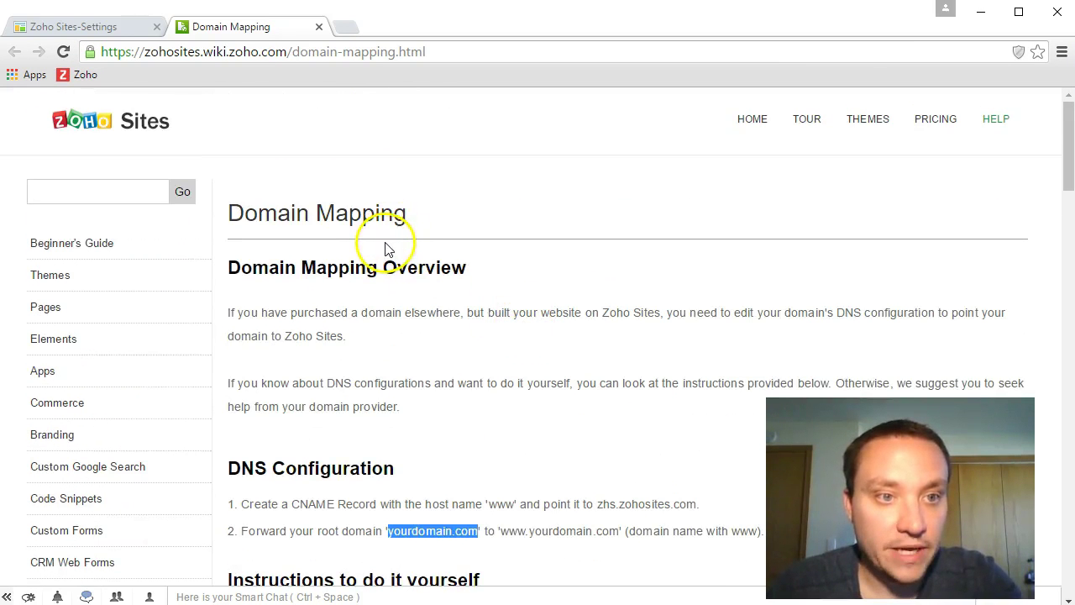
click(99, 27)
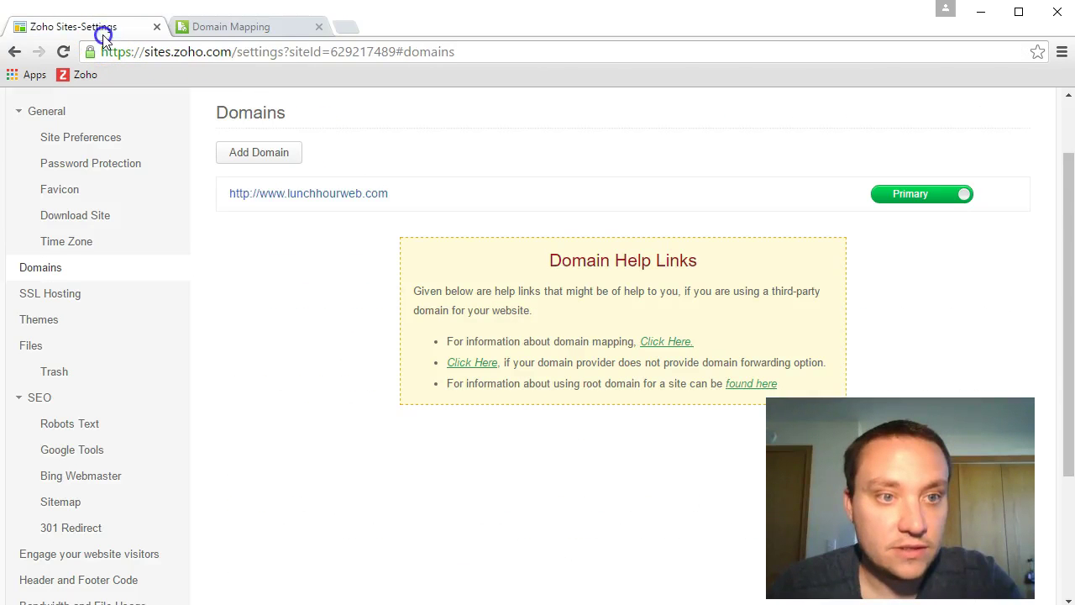
scroll(234, 255, up, 1)
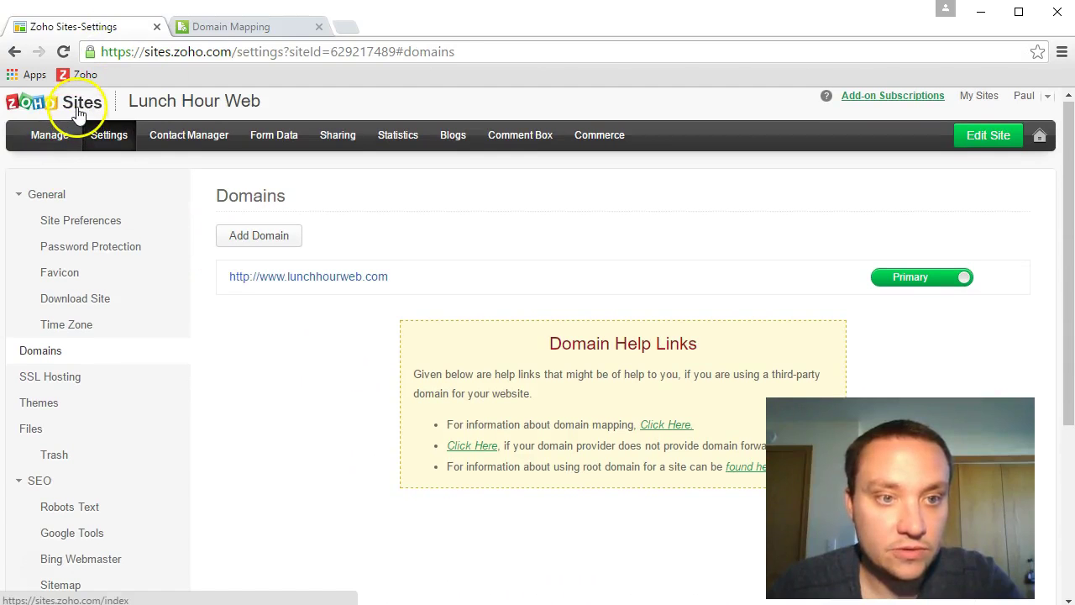
click(52, 137)
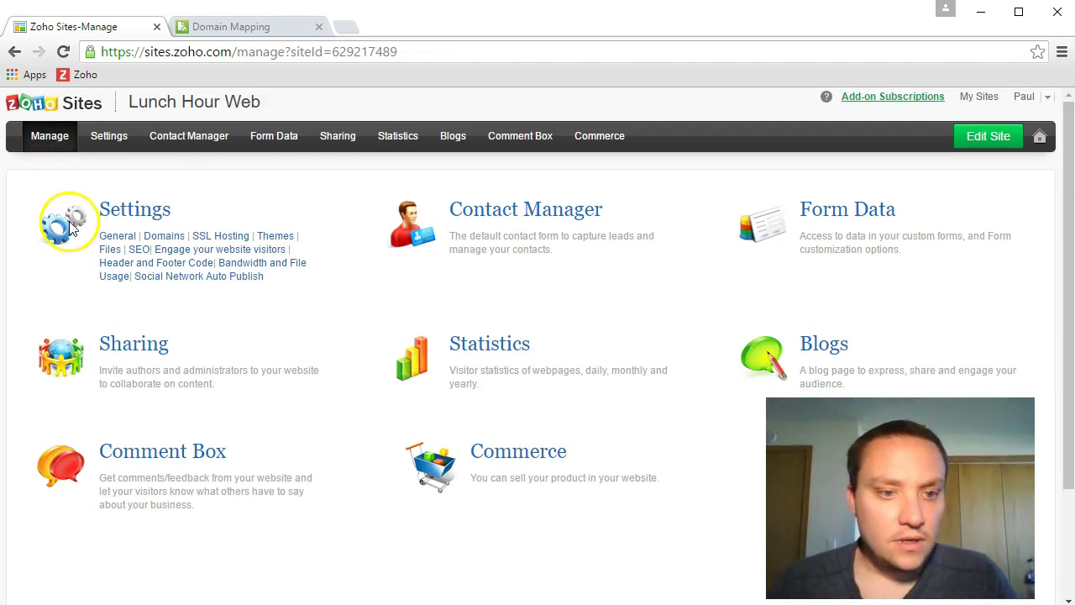
click(192, 234)
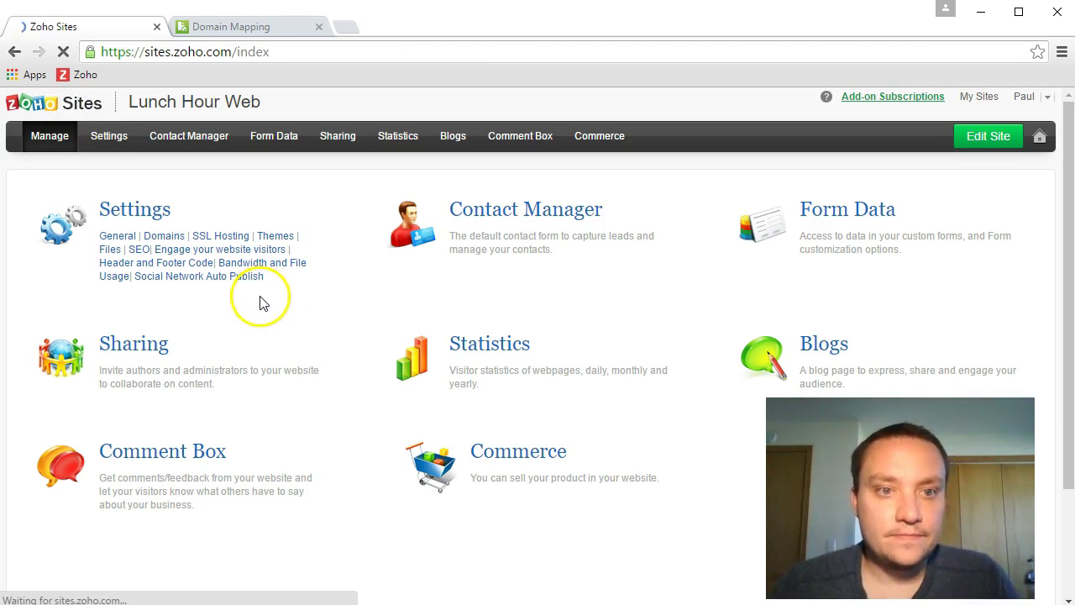
click(909, 334)
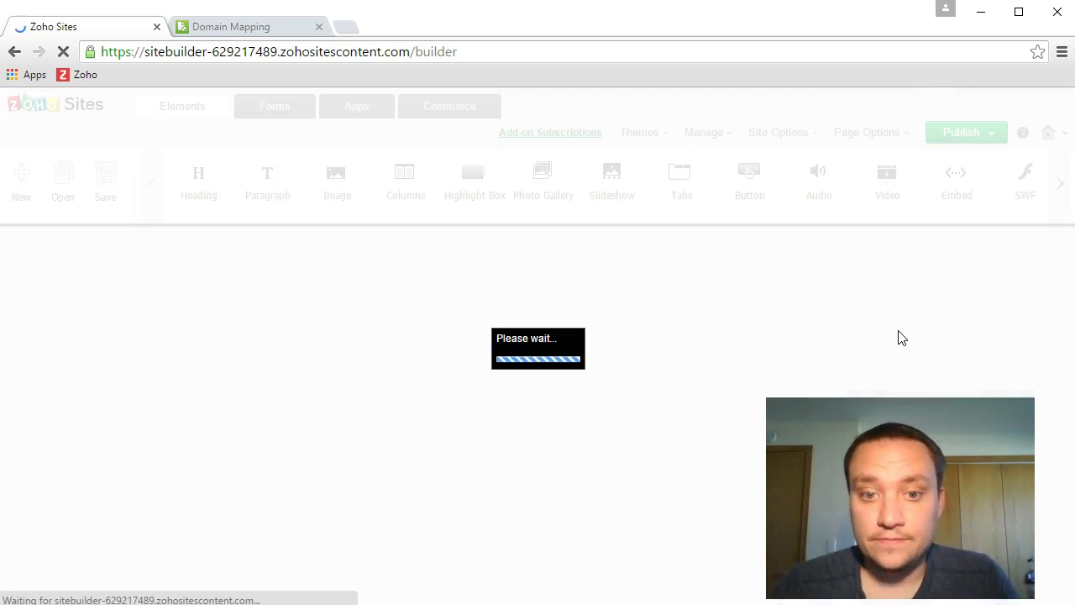
Publish the site via Publish > Publish, then bring up a blank new browser tab.
click(727, 313)
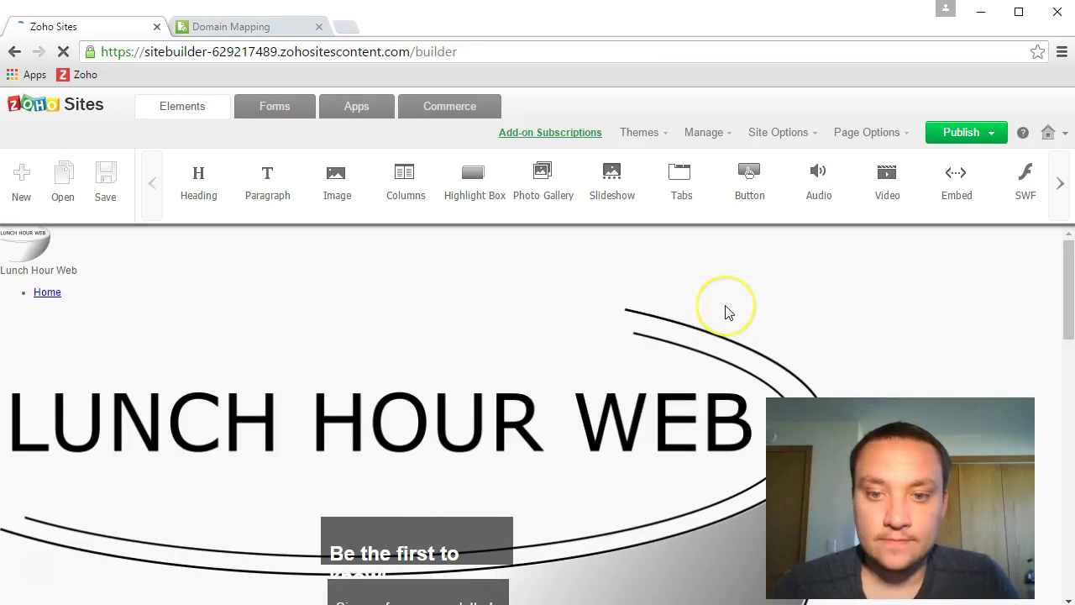
click(955, 171)
click(992, 134)
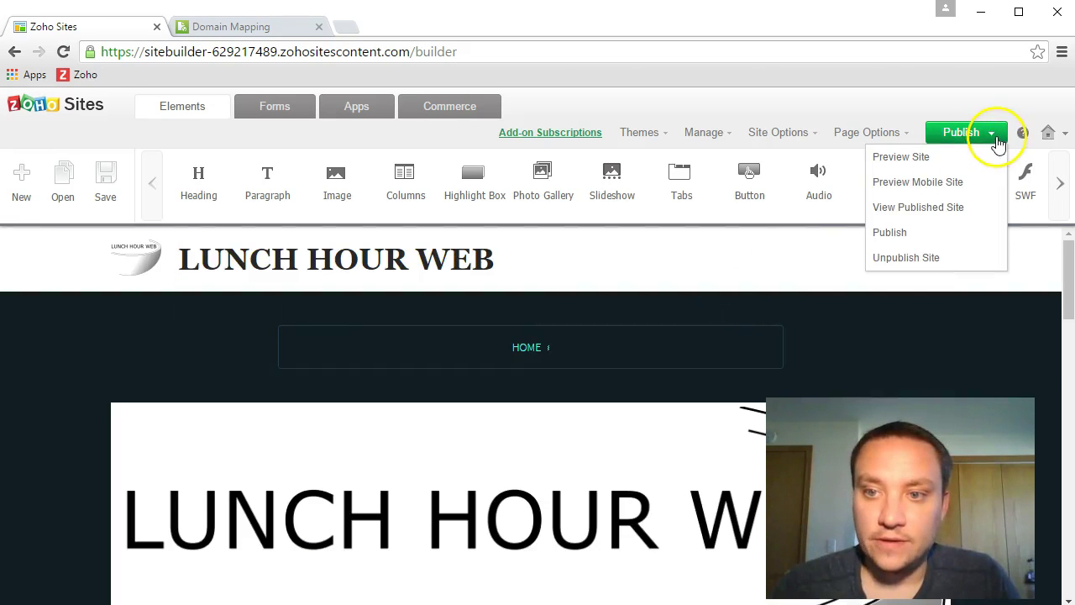
click(921, 239)
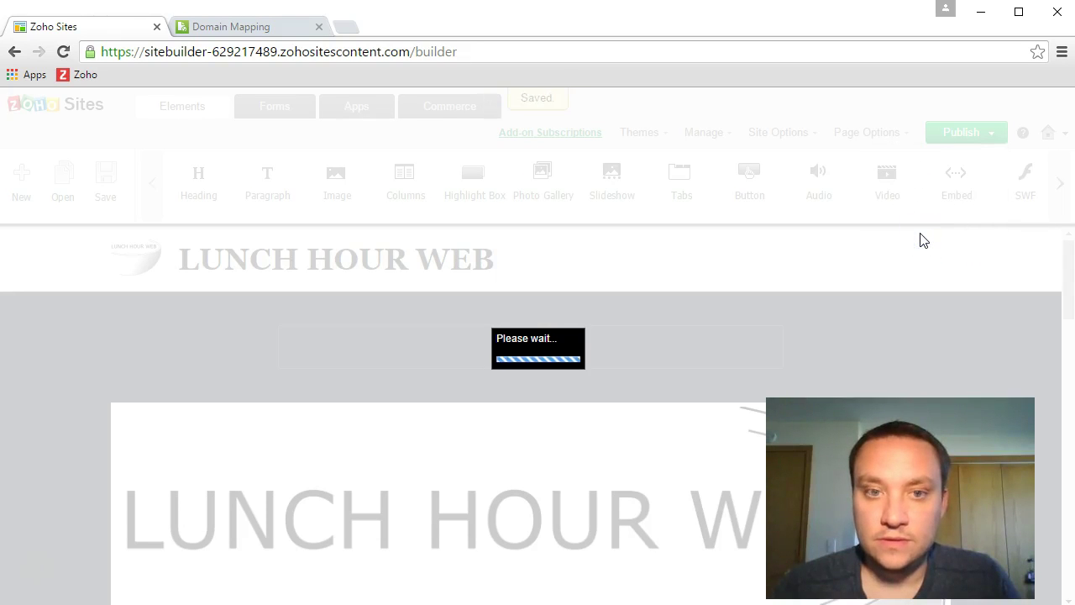
click(875, 271)
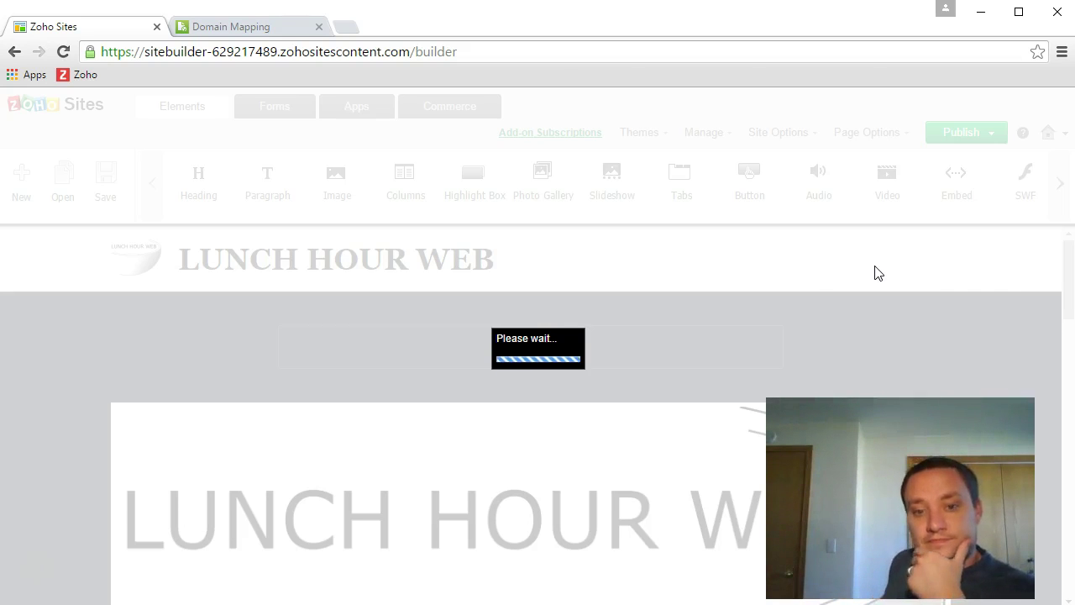
click(56, 569)
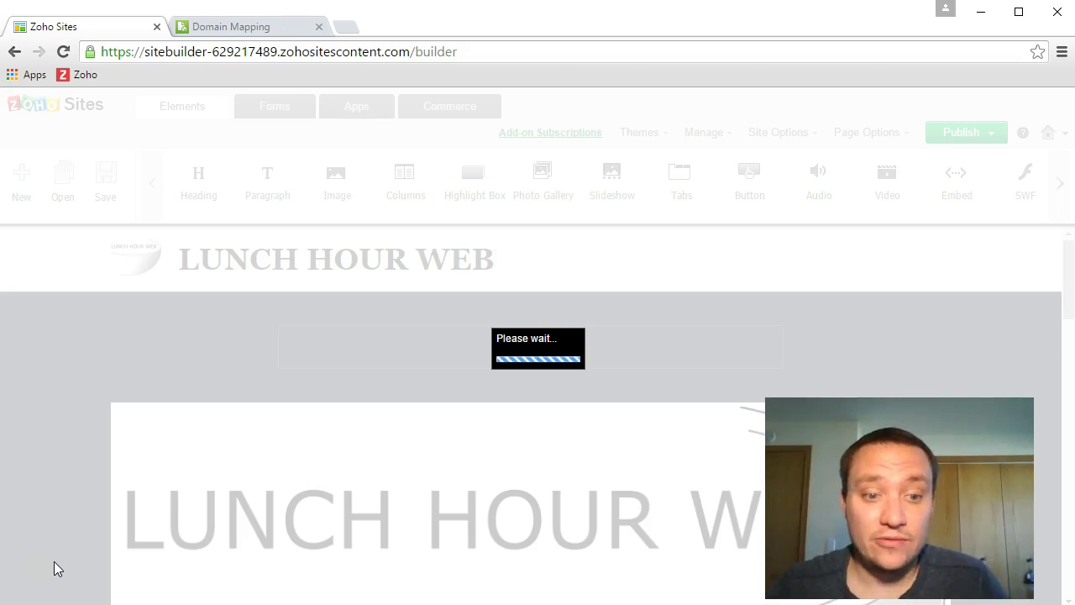
click(149, 543)
Open a new maximized Chrome window.
key(ctrl+n)
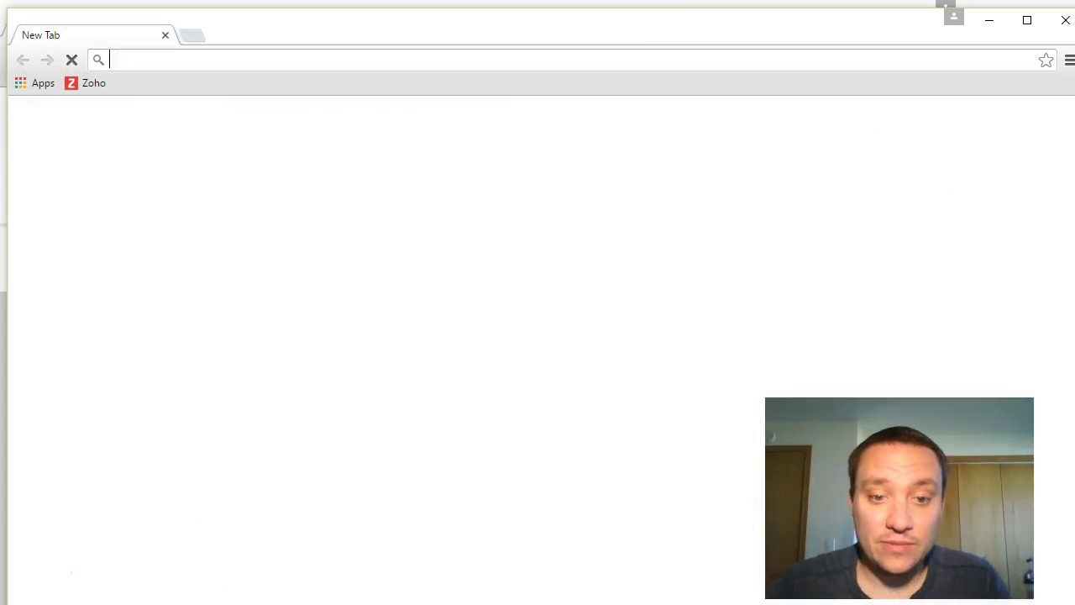
click(689, 35)
double_click(664, 33)
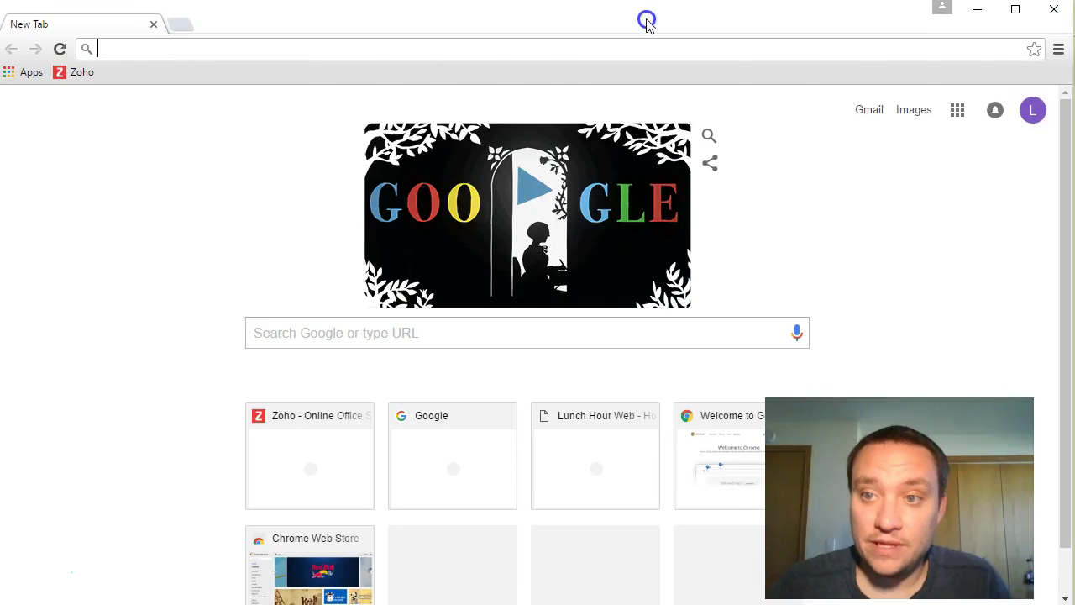
click(343, 52)
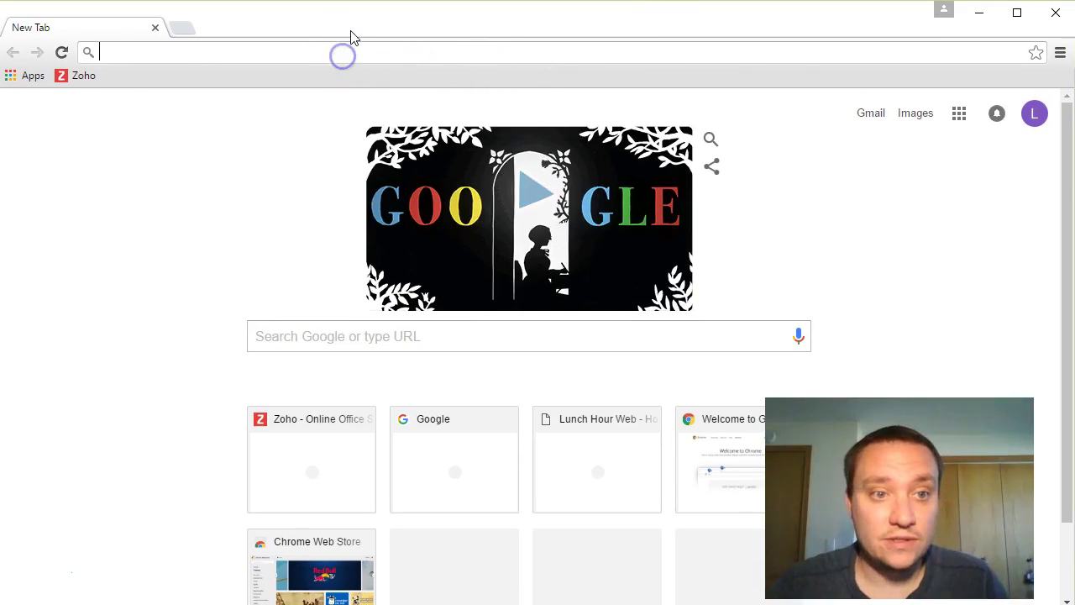
text(lunchhourweb.com)
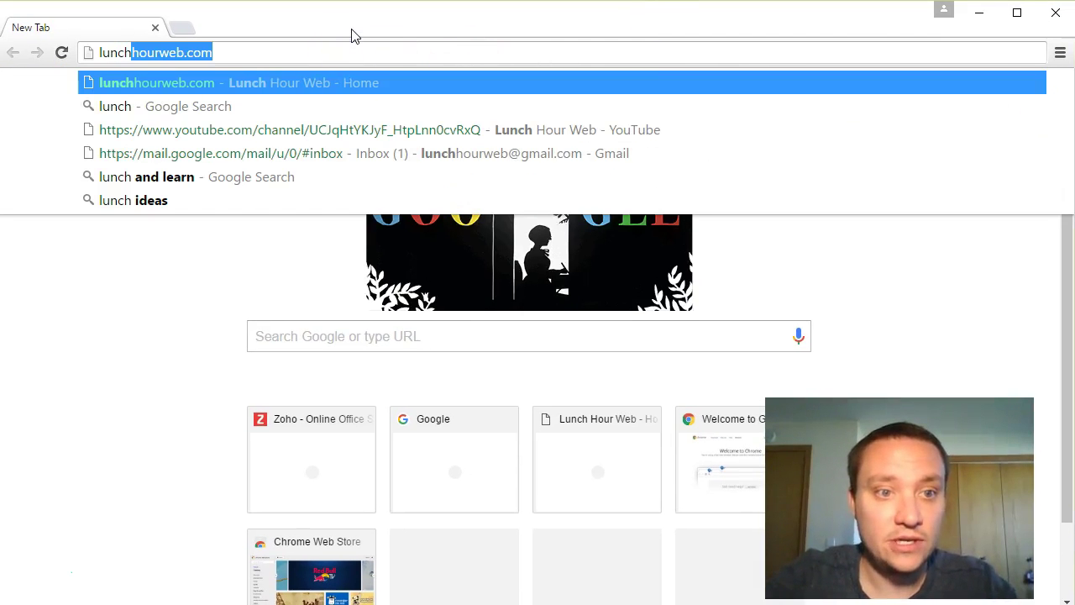
key(Return)
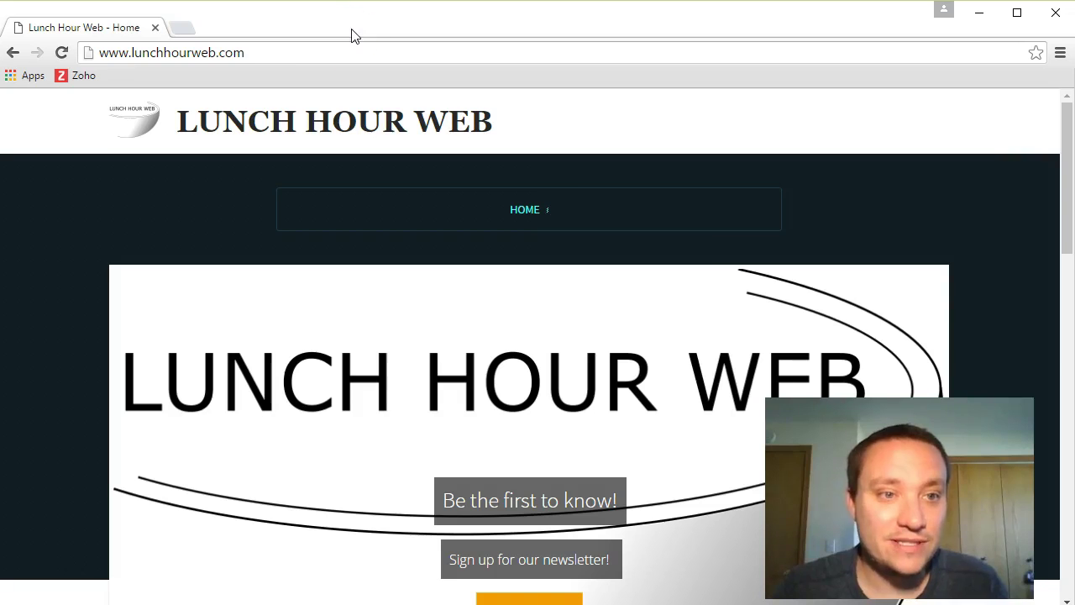
scroll(718, 185, down, 1)
scroll(705, 199, down, 5)
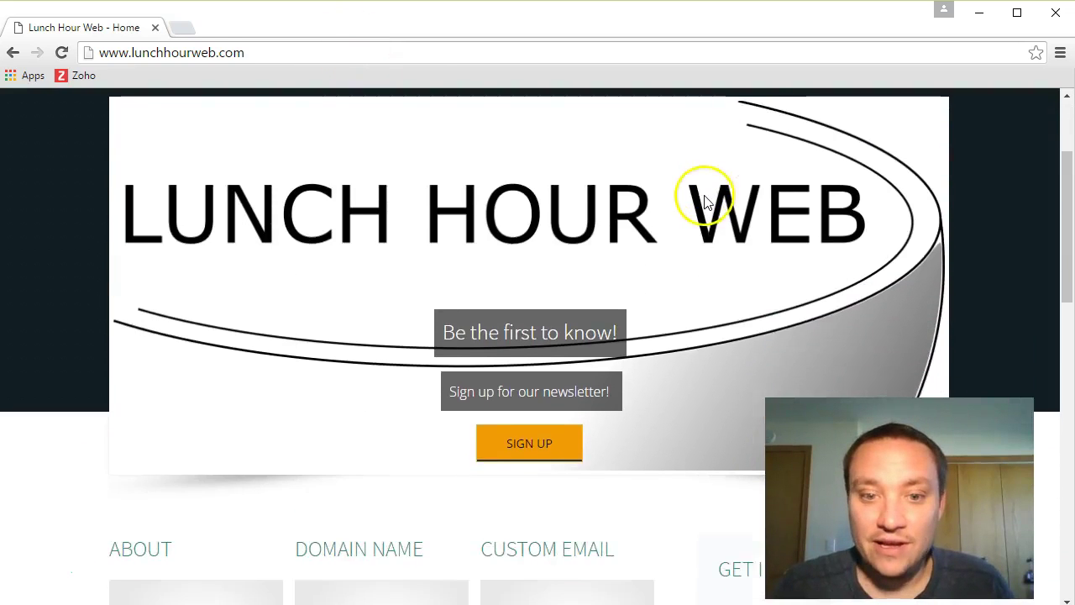
scroll(703, 211, down, 6)
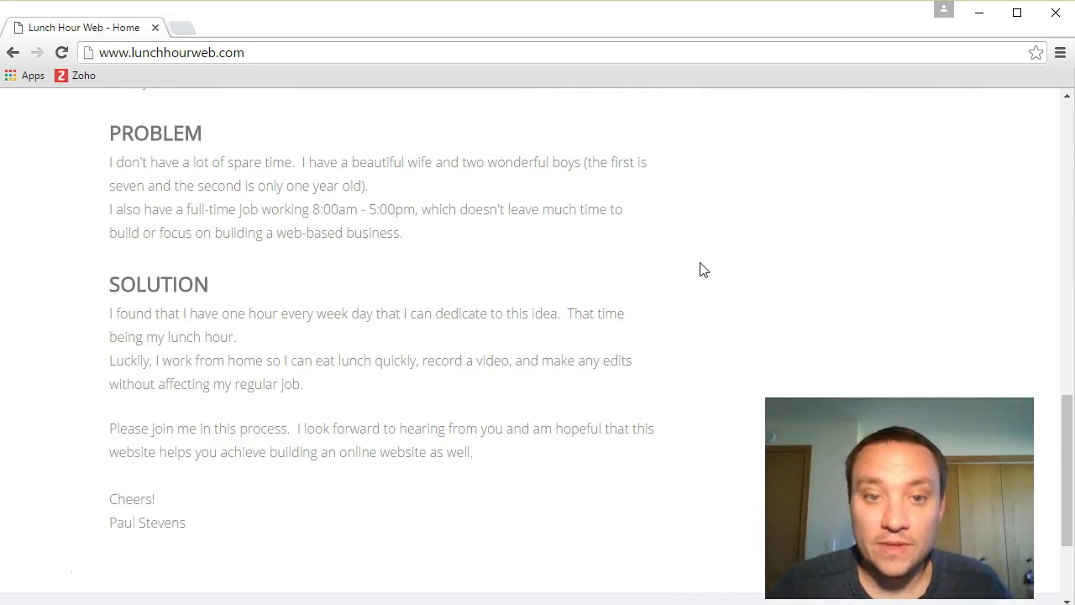
scroll(704, 270, down, 2)
scroll(300, 400, up, 8)
scroll(300, 401, up, 6)
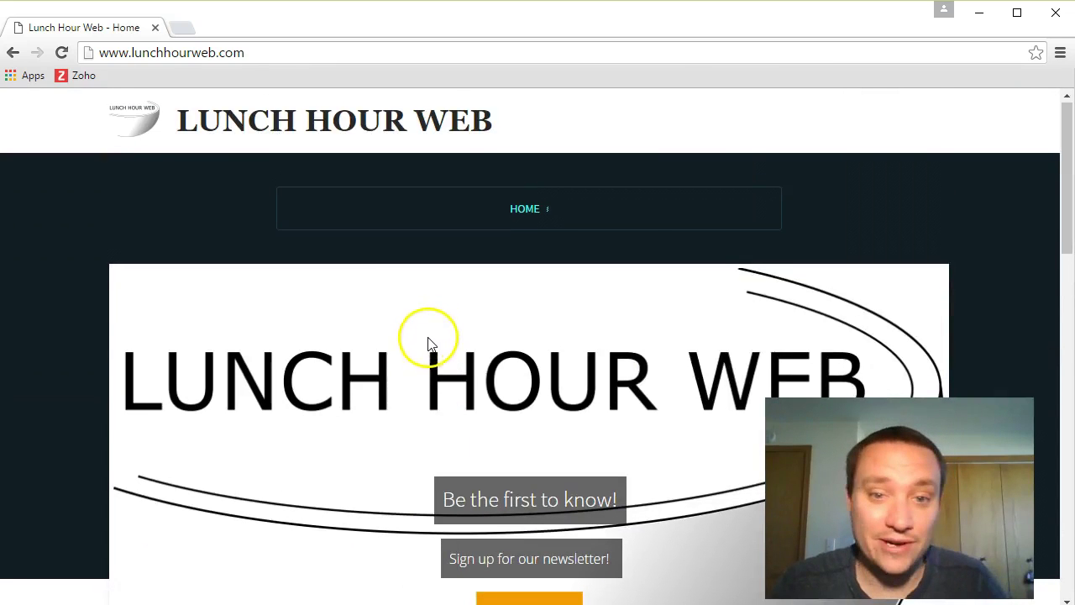
Open the Contact page from the HOME menu, then close the Chrome window.
mouse_move(525, 214)
click(517, 252)
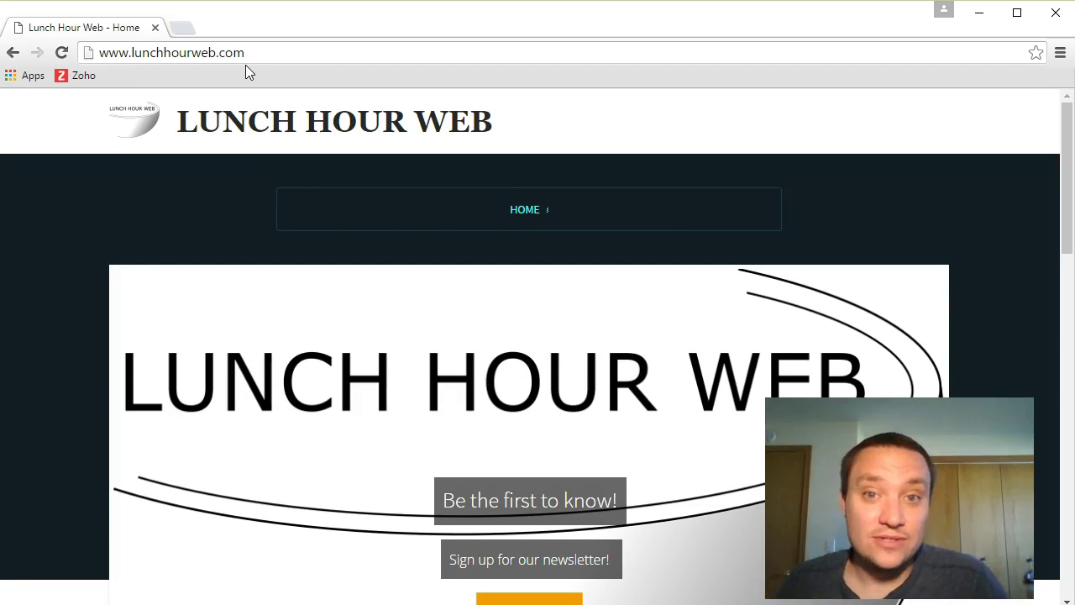
click(393, 429)
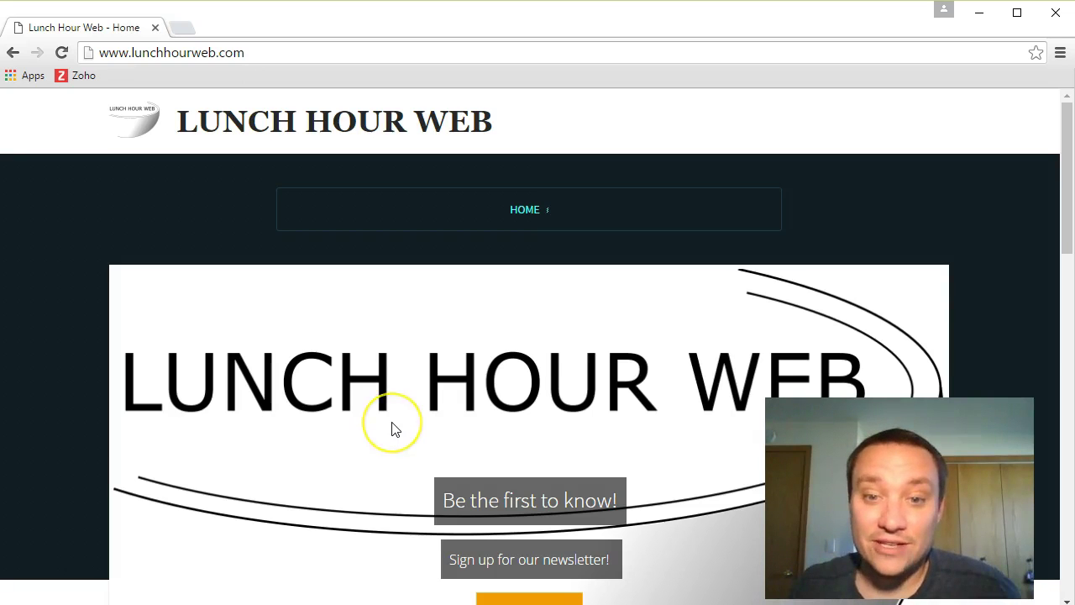